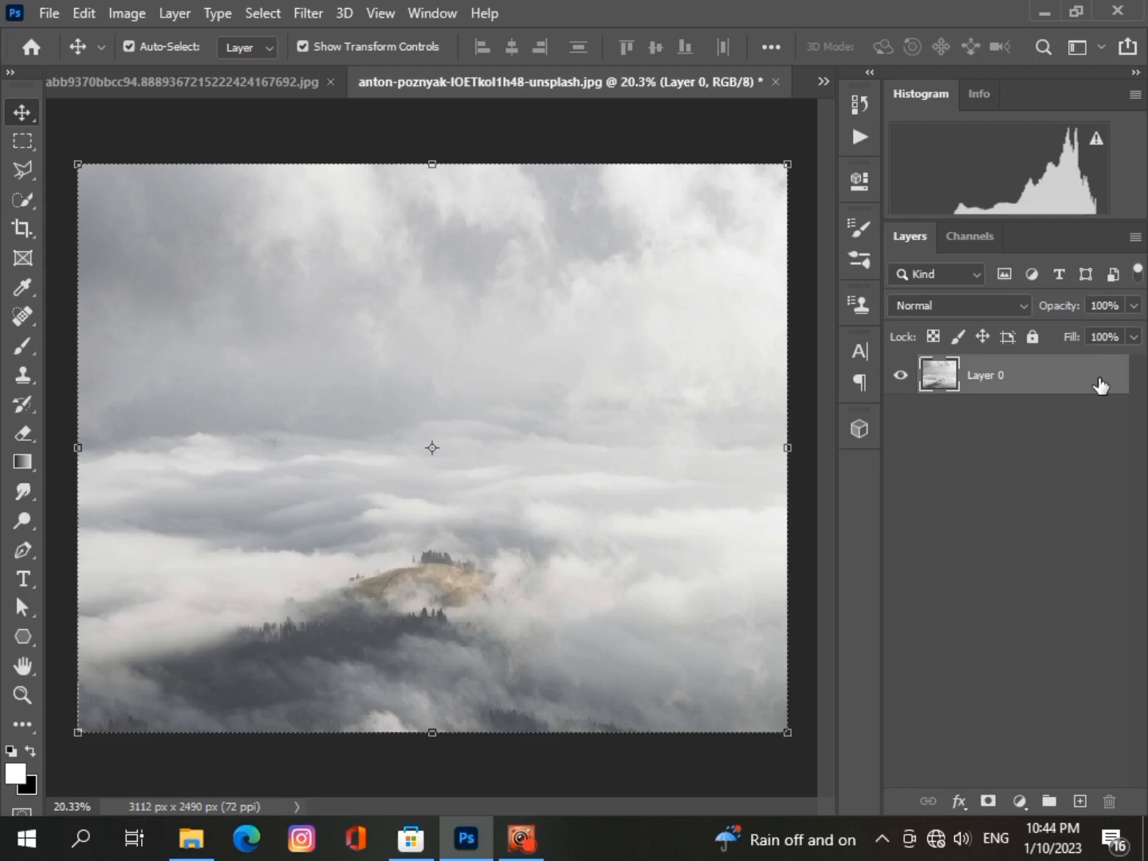
Add a Levels adjustment layer above the cloud photo with midtones at 0.53 and output white at 215
click(1019, 800)
click(1022, 489)
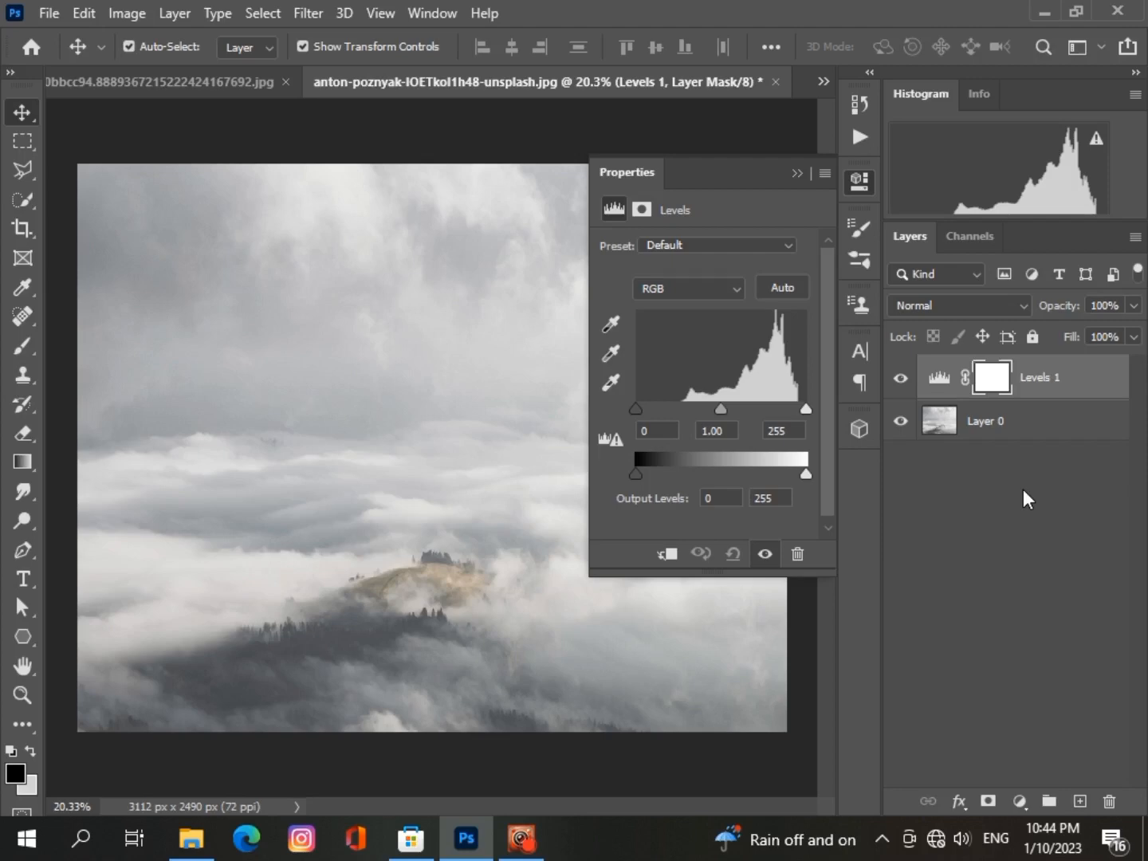
scroll(391, 461, down, 1)
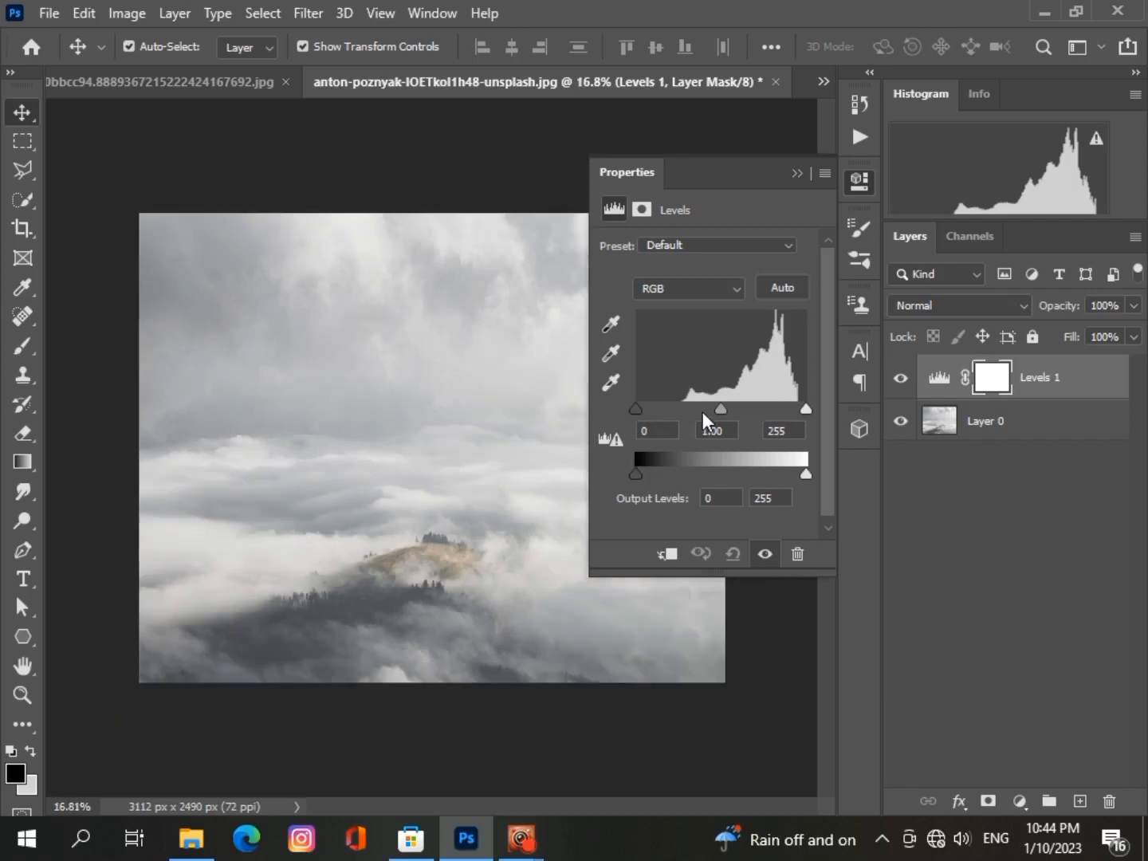
drag(722, 408, 754, 411)
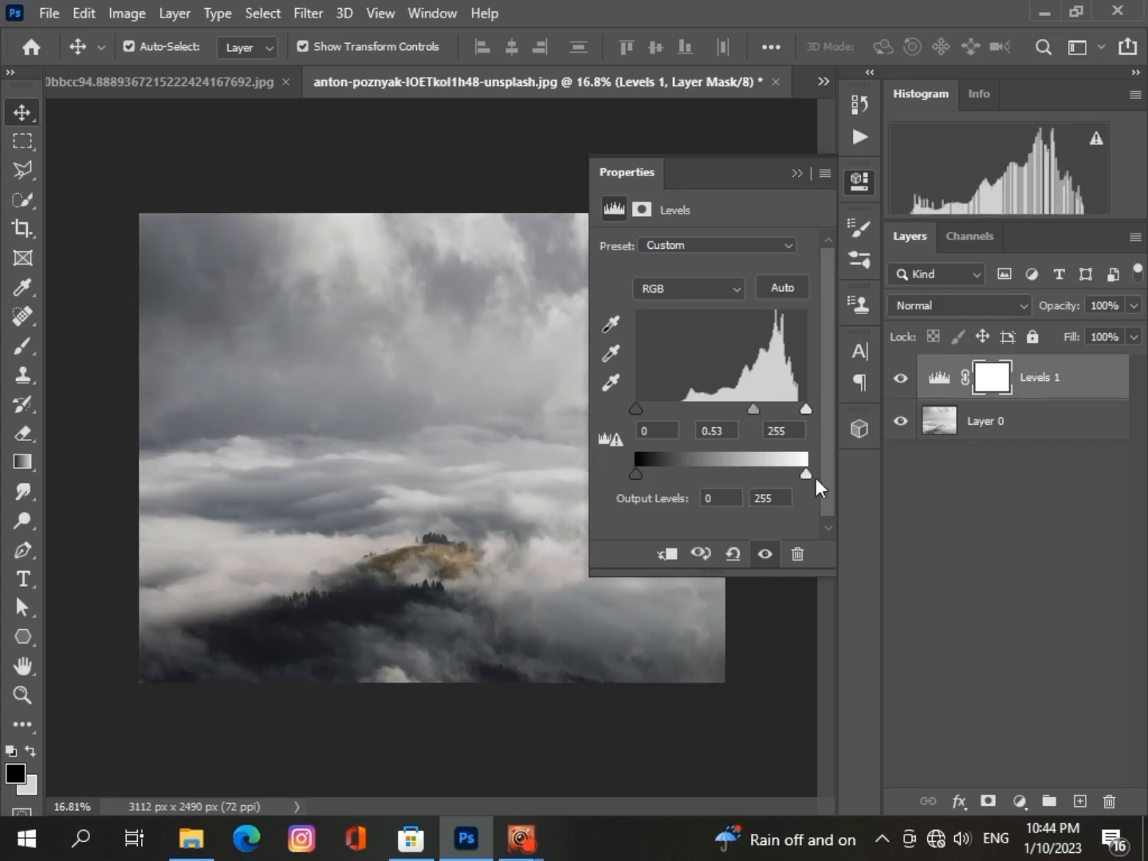
drag(806, 474, 779, 474)
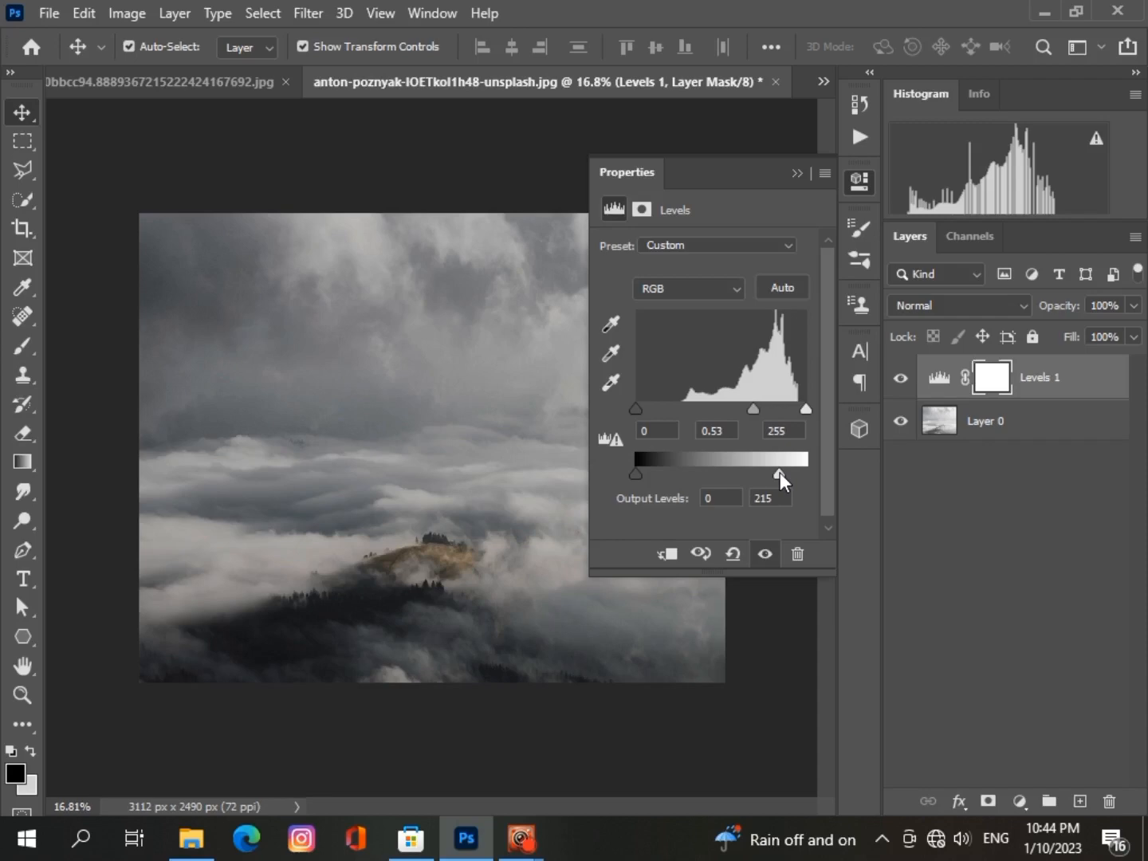
Add a Color Balance adjustment clipped to the Levels layer, with midtones Cyan-Red -17, Magenta-Green -1 and Yellow-Blue +22
click(1020, 799)
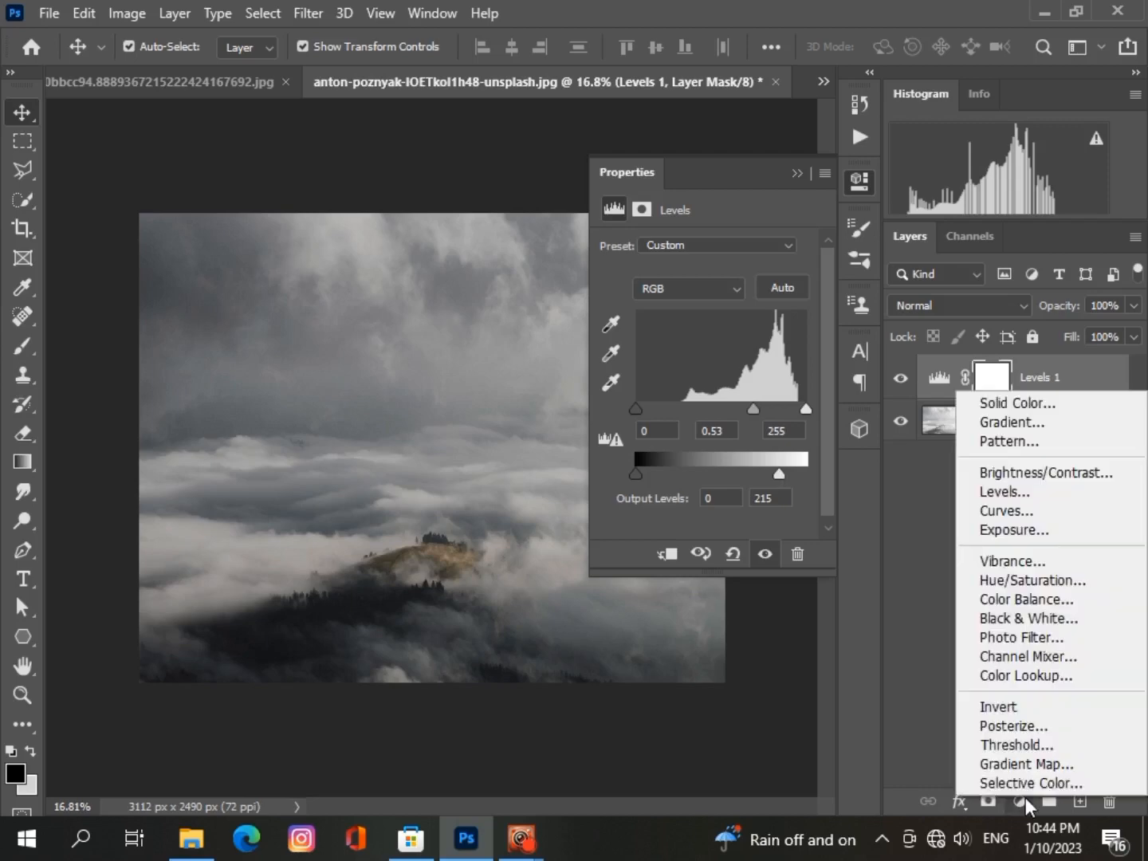
click(1003, 599)
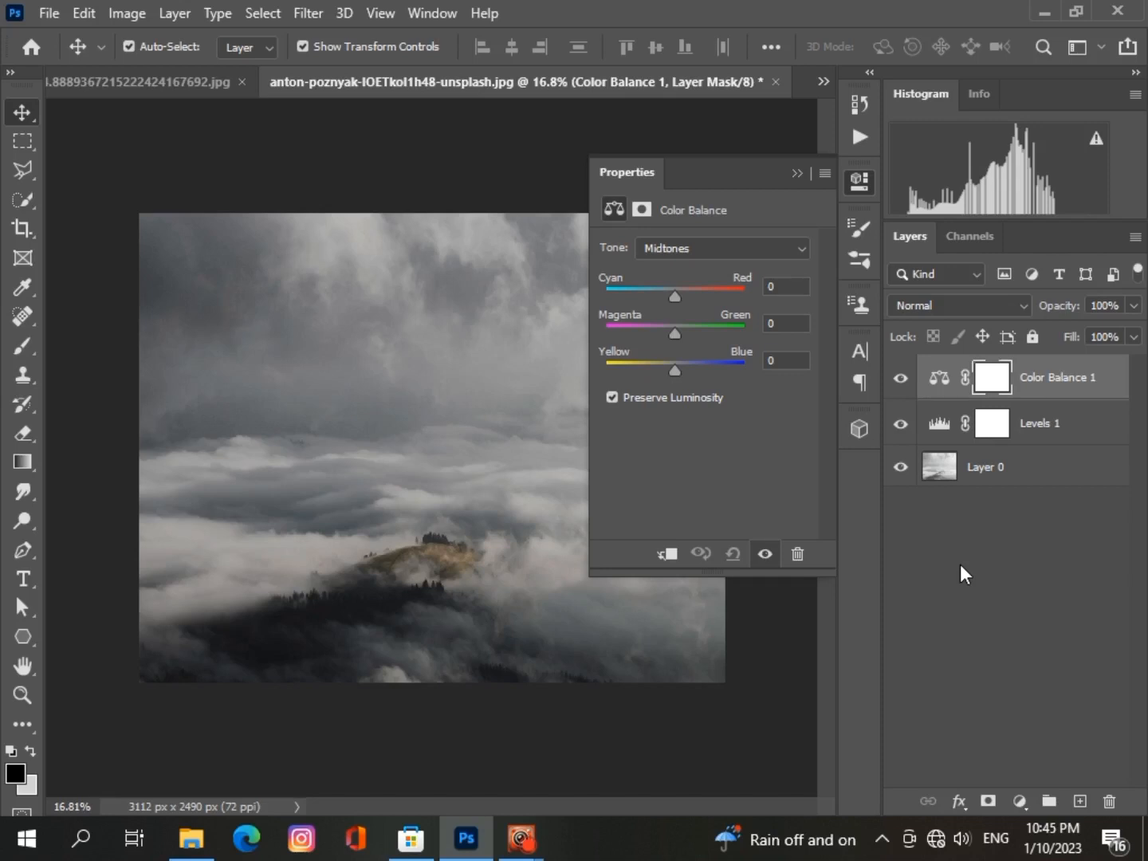
click(662, 556)
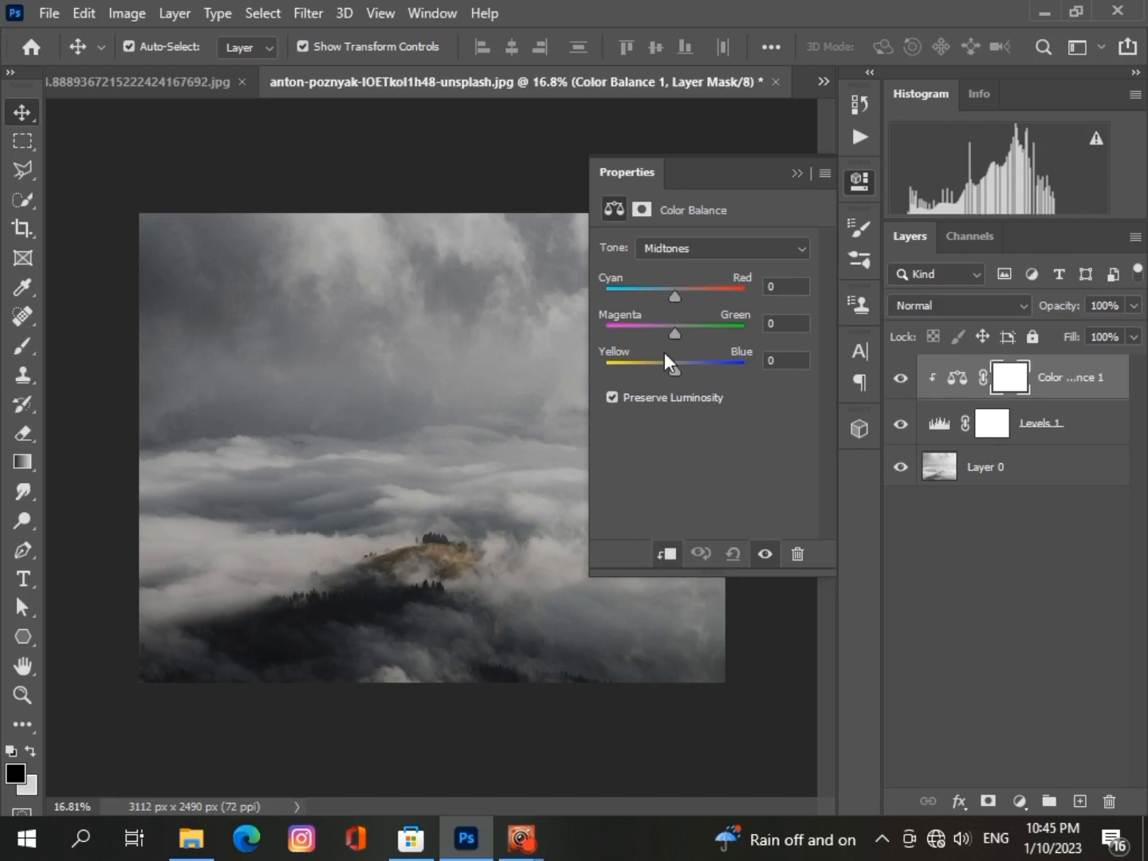
drag(674, 296, 667, 295)
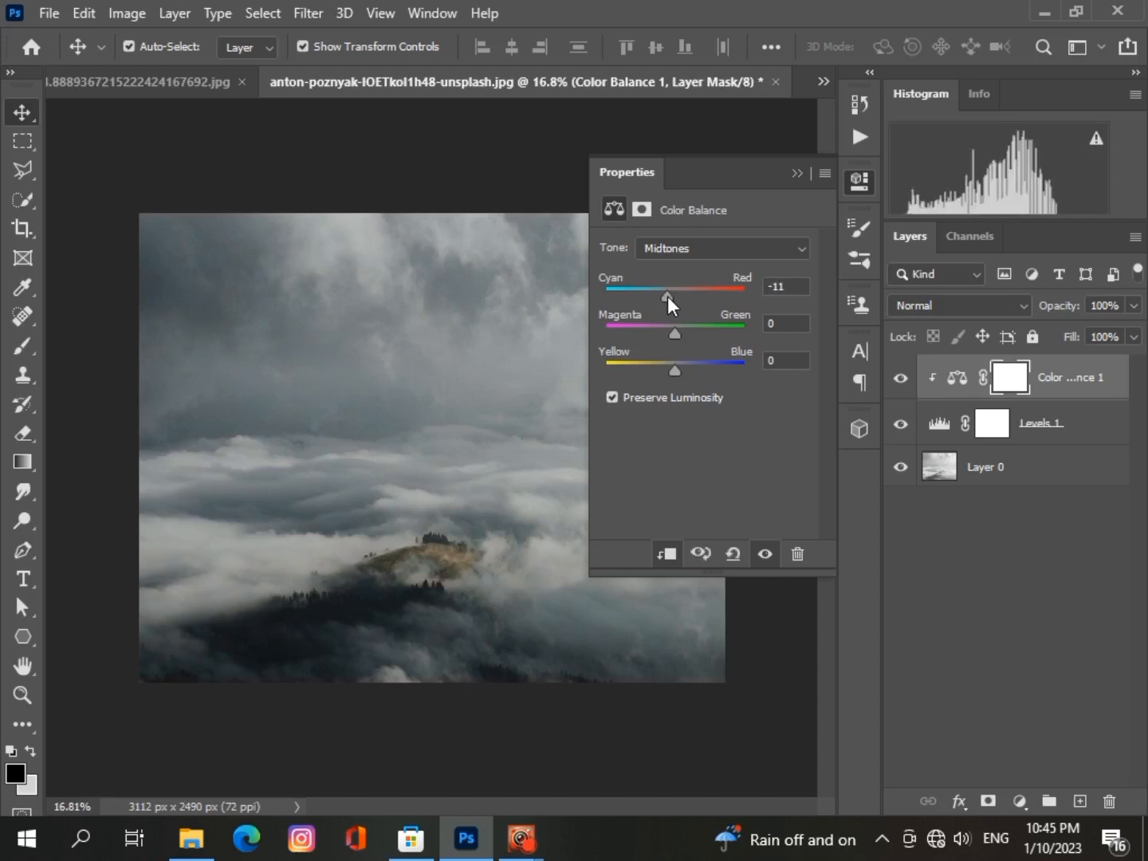
drag(674, 368, 663, 295)
drag(687, 375, 689, 370)
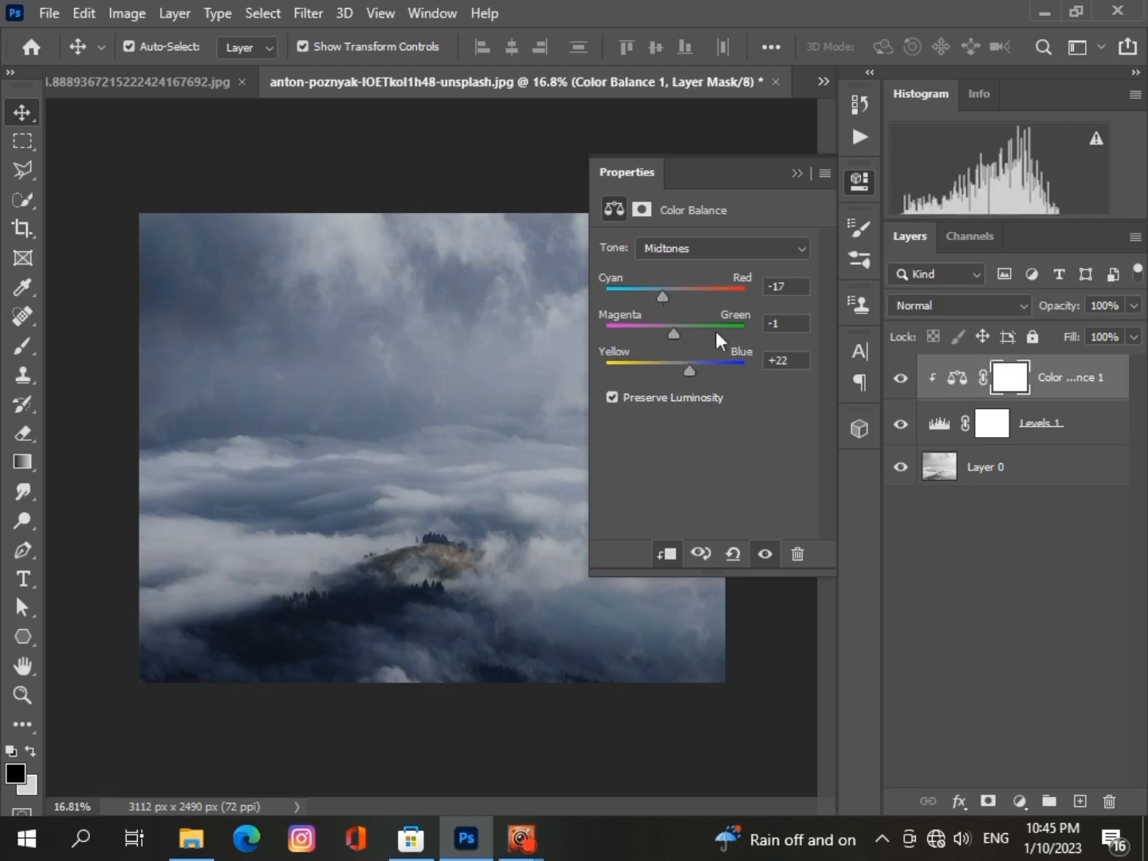
click(795, 172)
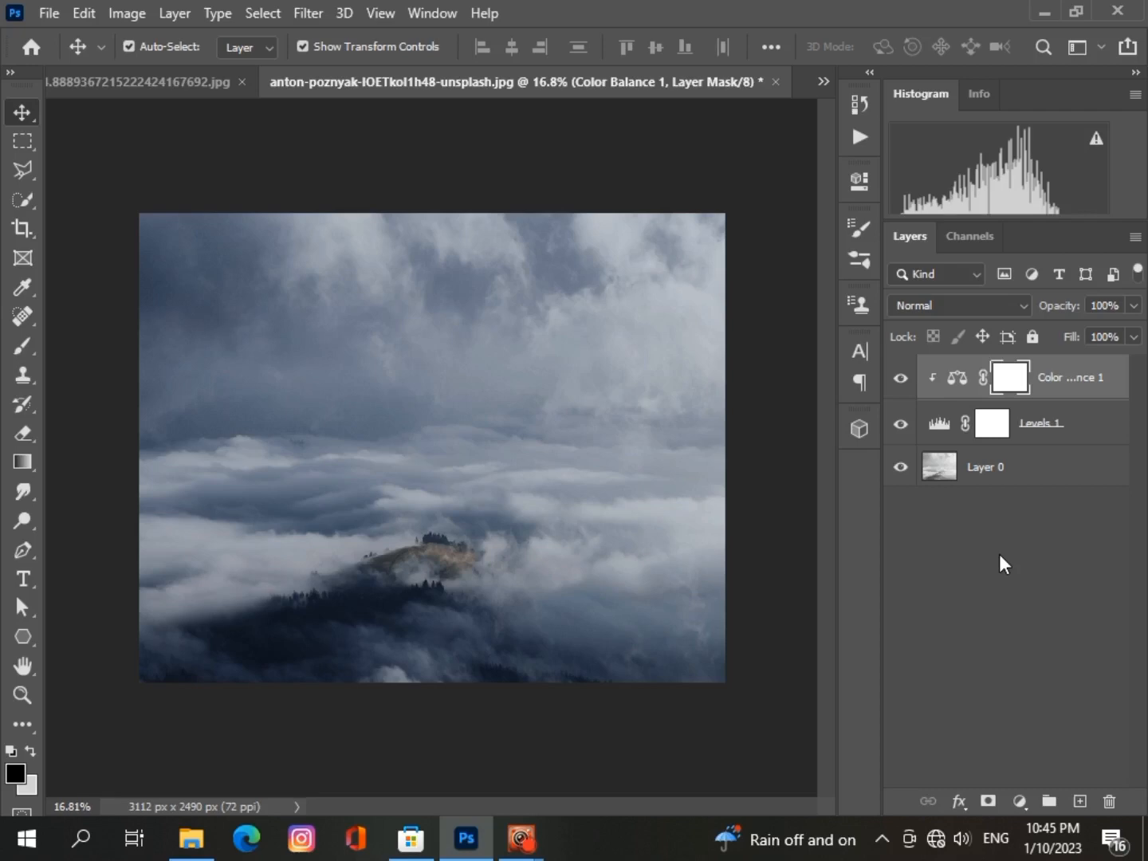
Create a new empty layer on top of the stack and set the foreground color to blue 5e86c0
click(1079, 799)
key(x)
drag(18, 464, 106, 462)
click(16, 772)
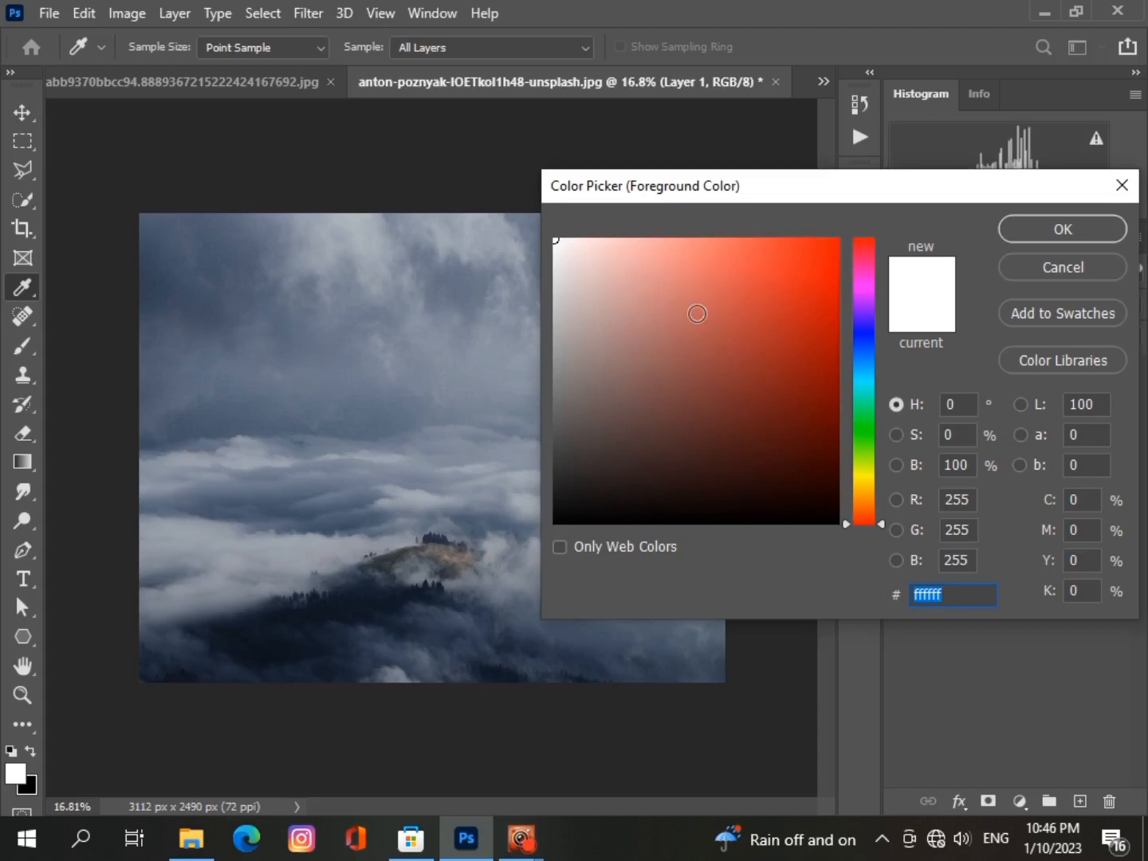
click(860, 342)
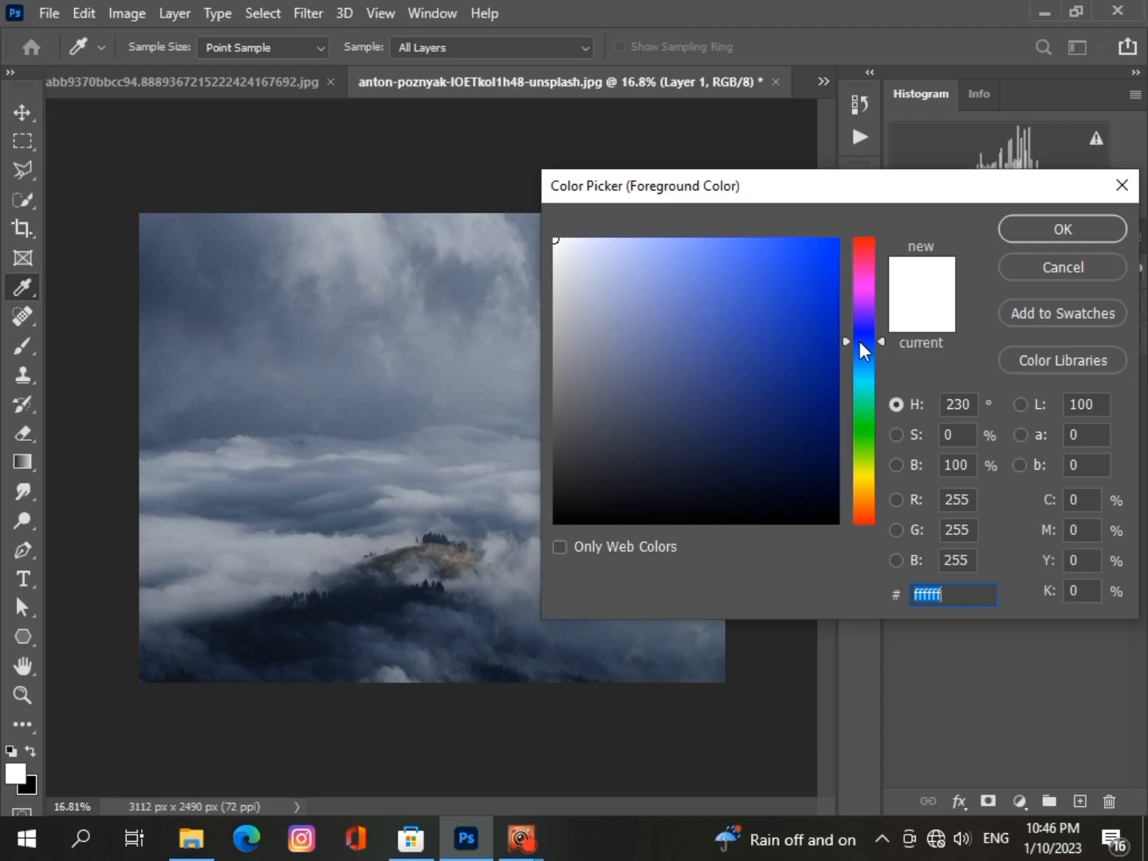
click(387, 347)
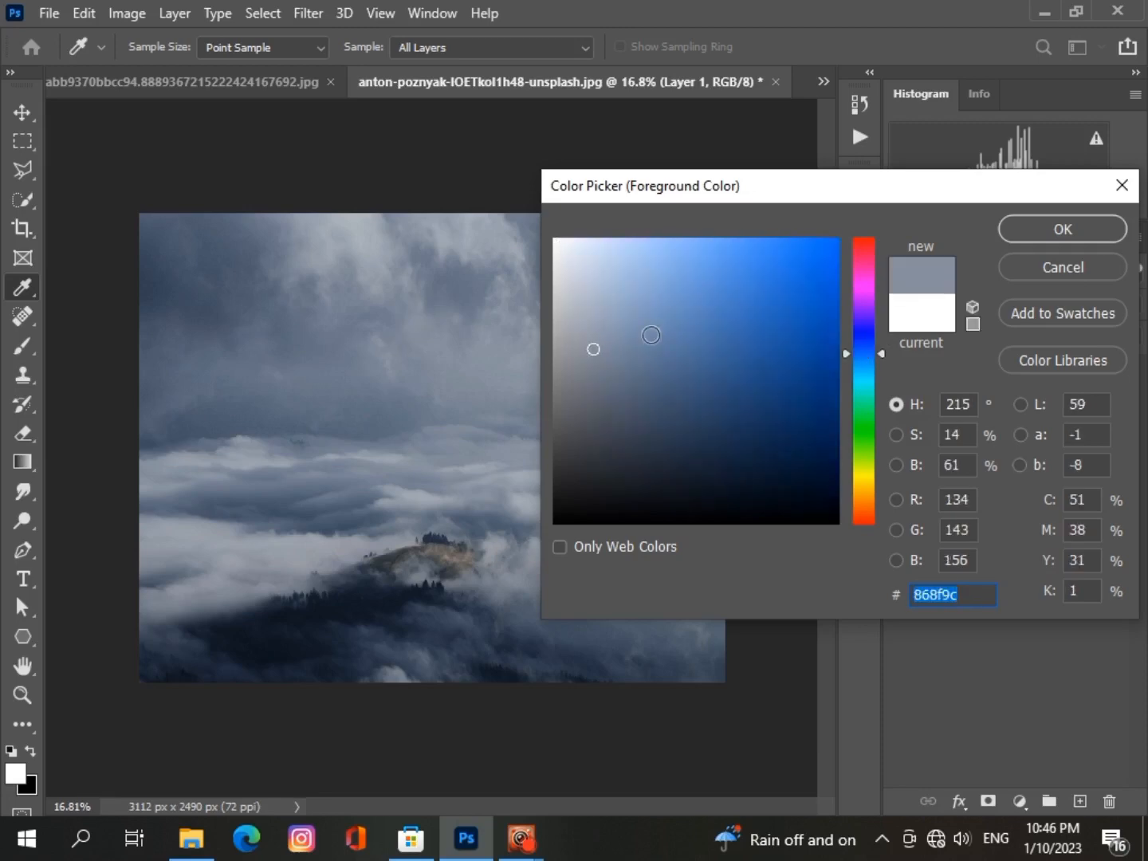
click(699, 308)
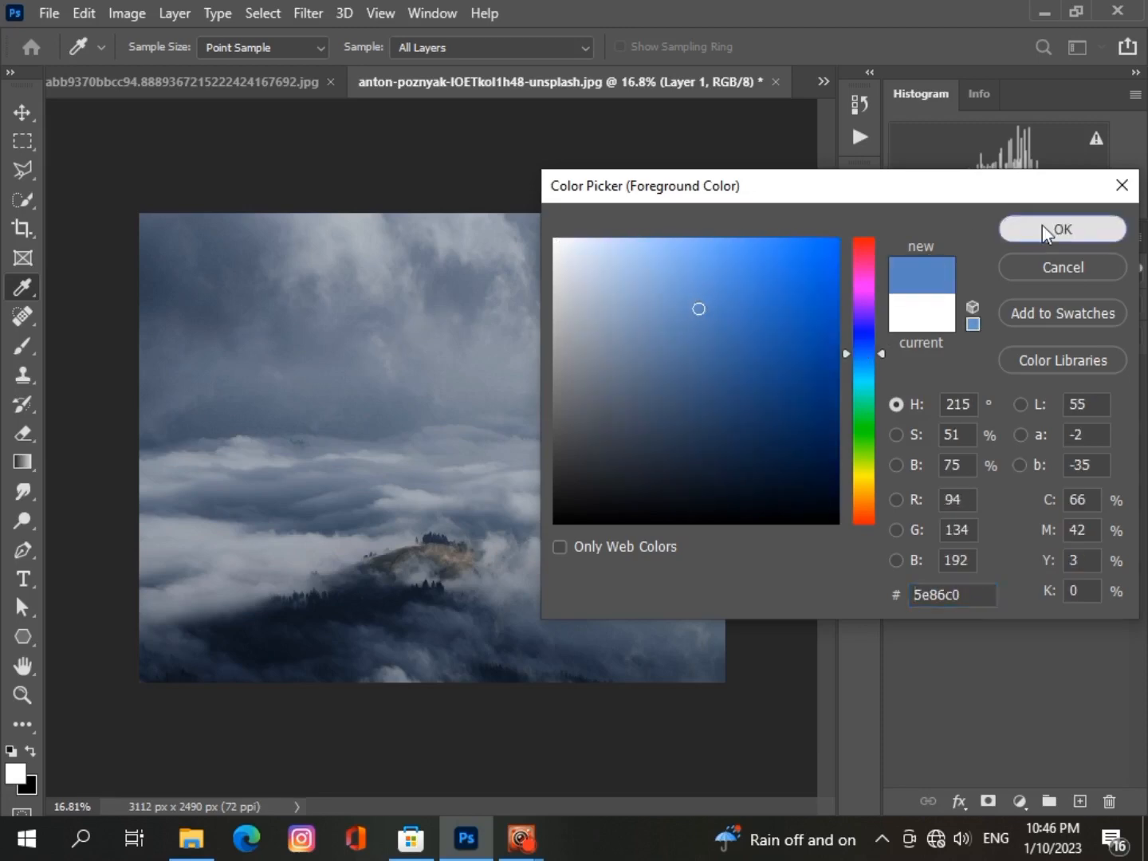
click(1044, 230)
Try linear blue-to-black gradients of different lengths running down from the image's upper edge, undoing each one
key(g)
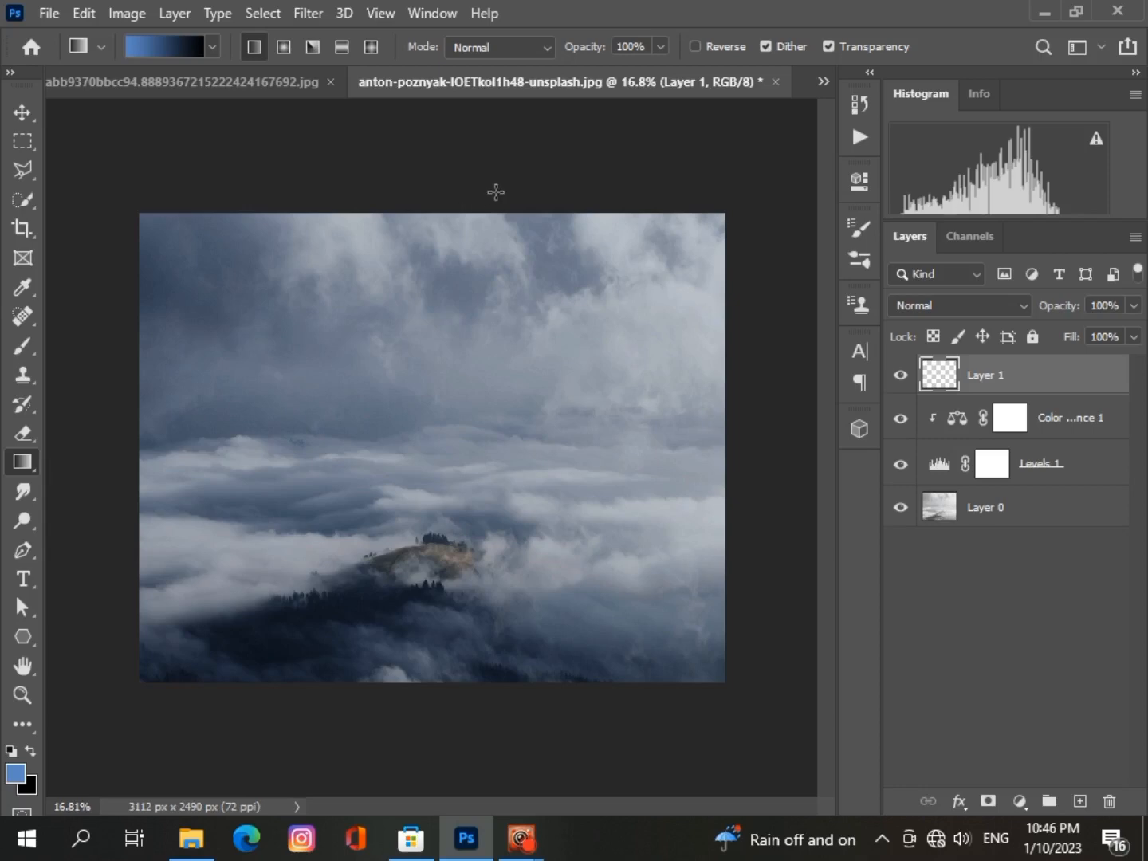
drag(495, 213, 499, 534)
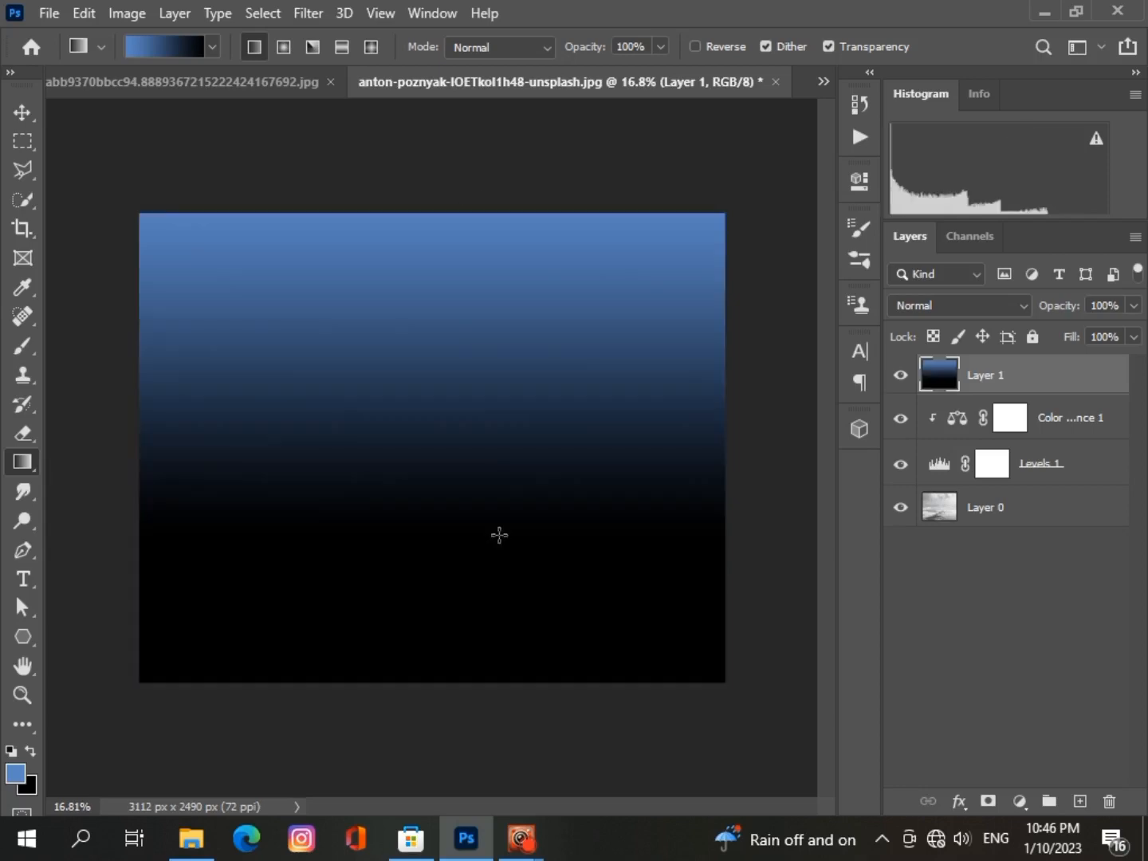
key(ctrl+z)
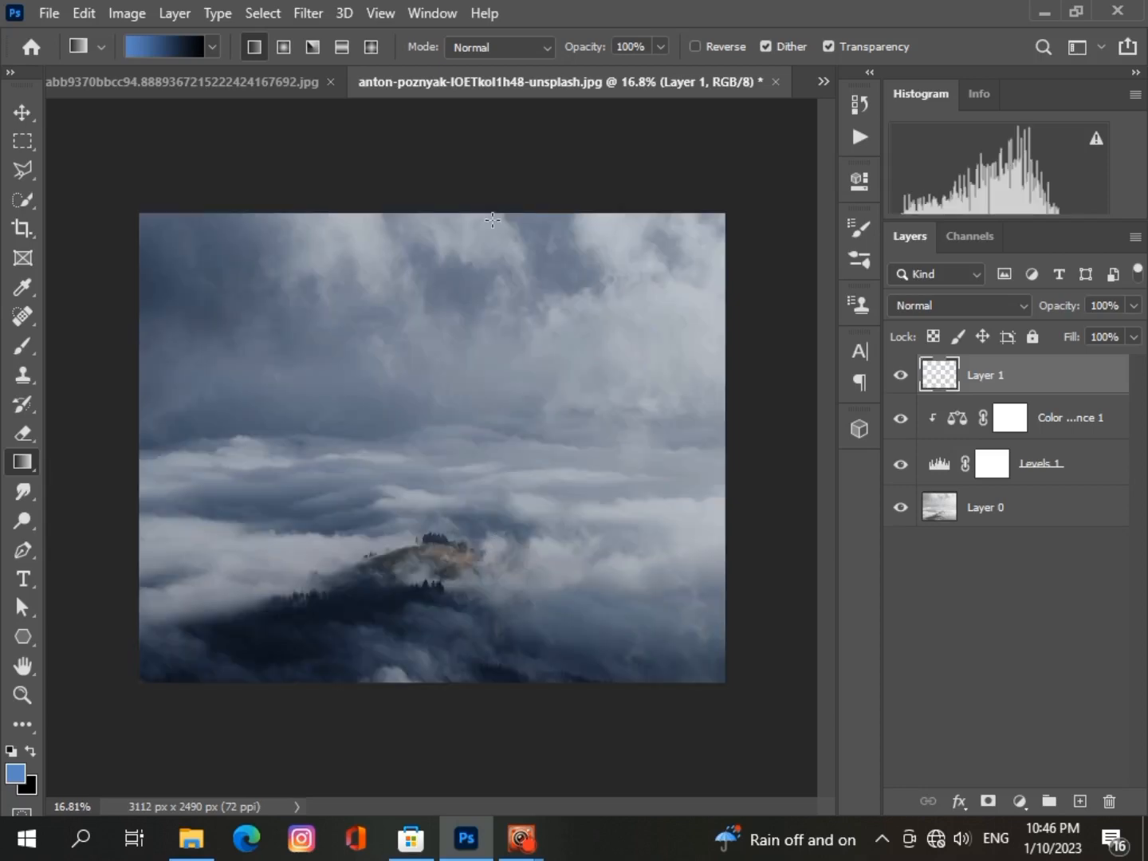
drag(491, 218, 499, 323)
key(ctrl+z)
drag(562, 215, 566, 248)
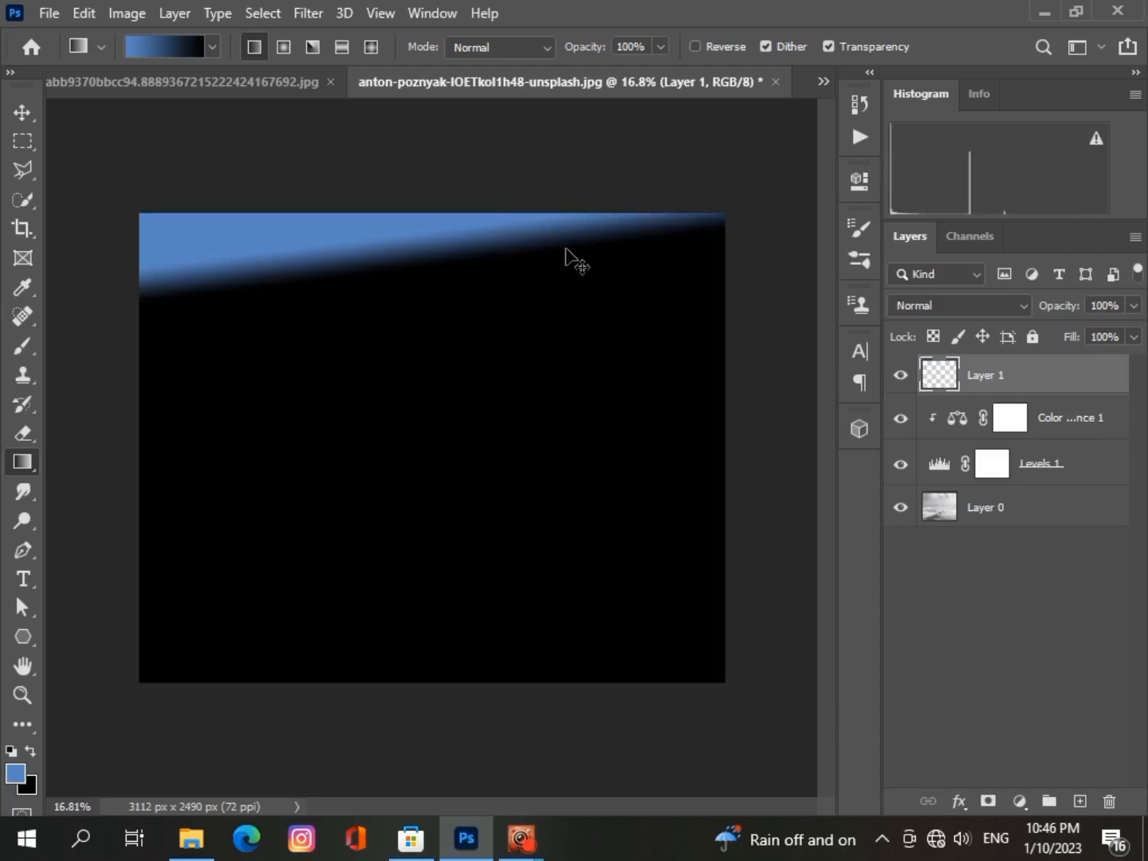
key(ctrl+z)
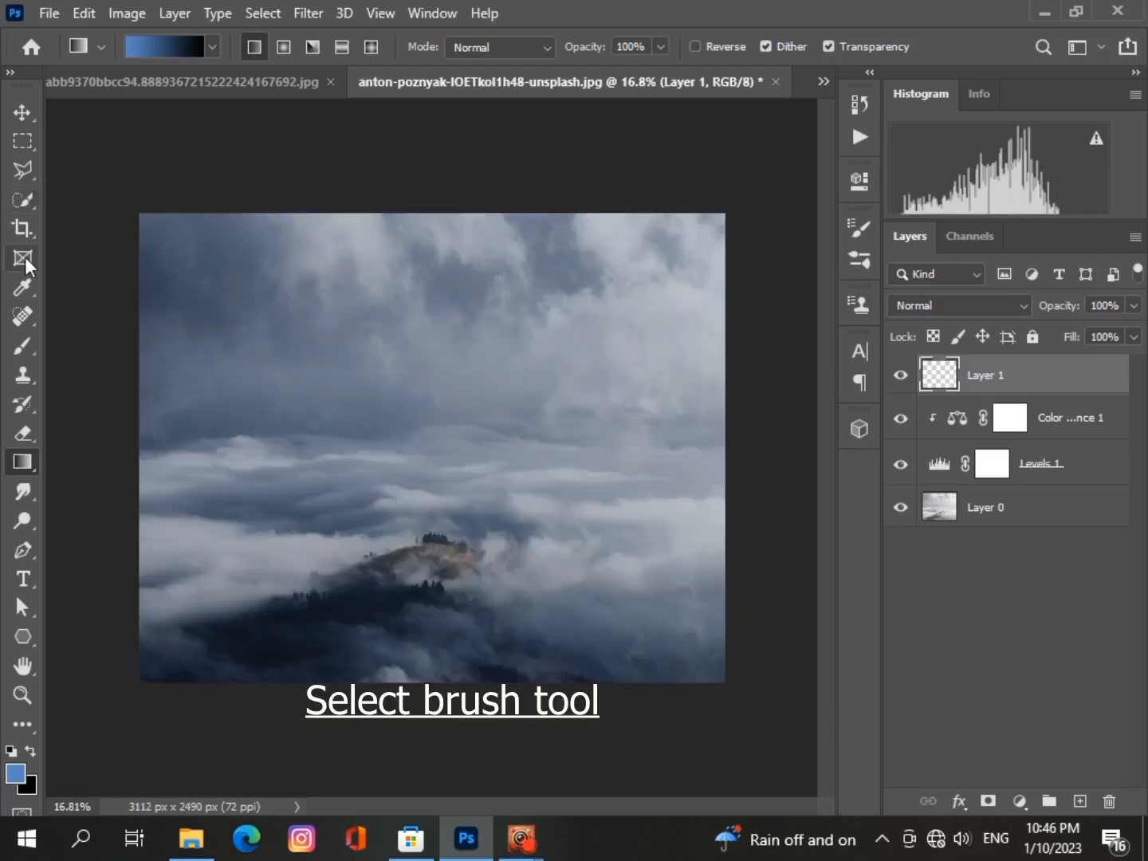
Brush soft blue over the sky on the new layer, and blend that layer with Multiply at 92% opacity
click(20, 345)
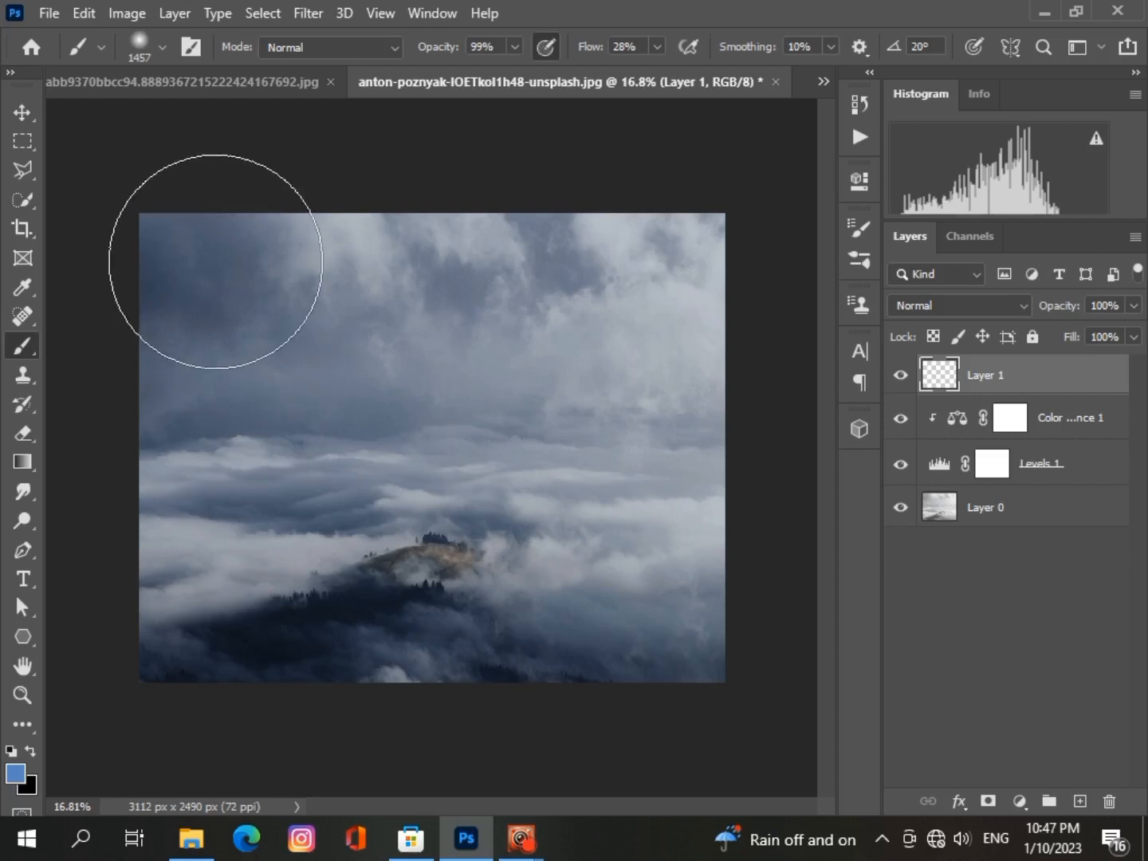
mouse_move(213, 256)
mouse_down()
mouse_move(506, 267)
mouse_move(638, 254)
mouse_move(599, 390)
mouse_move(485, 404)
mouse_move(195, 398)
mouse_move(658, 238)
mouse_move(627, 353)
mouse_up()
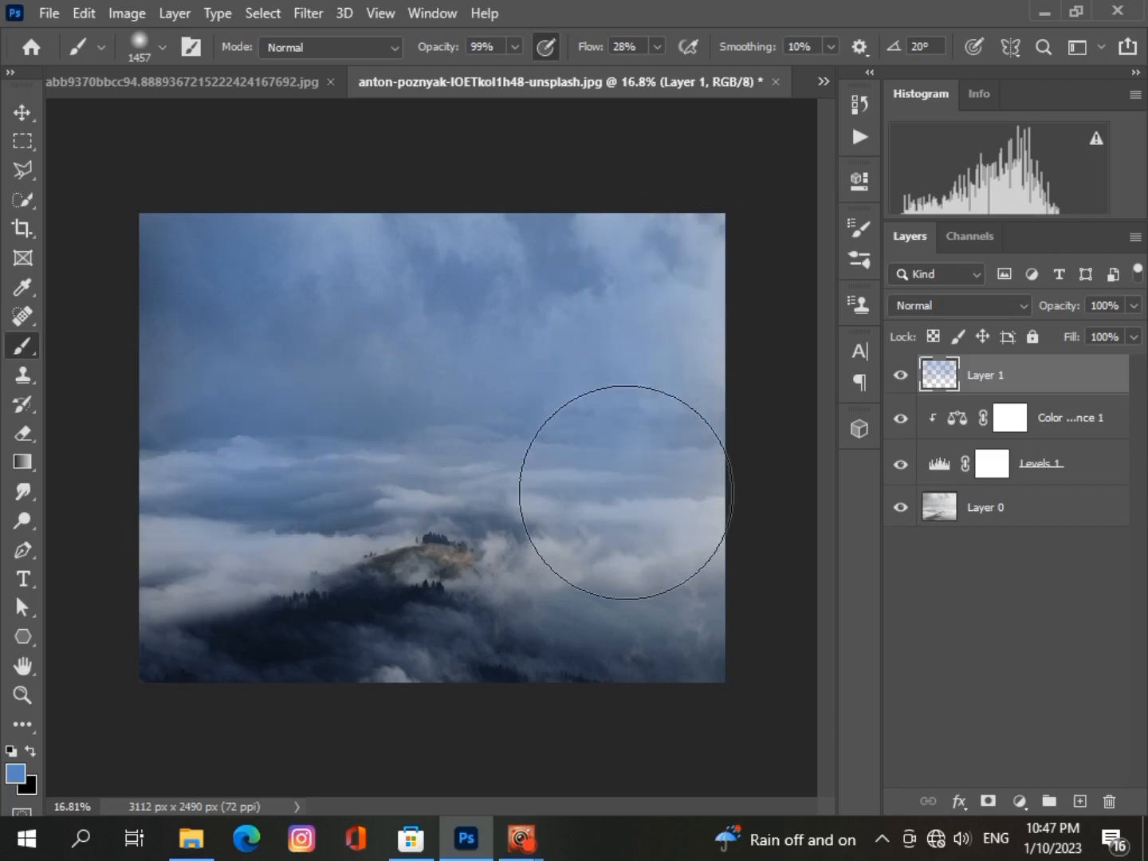
mouse_move(1132, 306)
mouse_down()
mouse_move(1123, 340)
mouse_move(1064, 332)
mouse_move(1122, 330)
mouse_up()
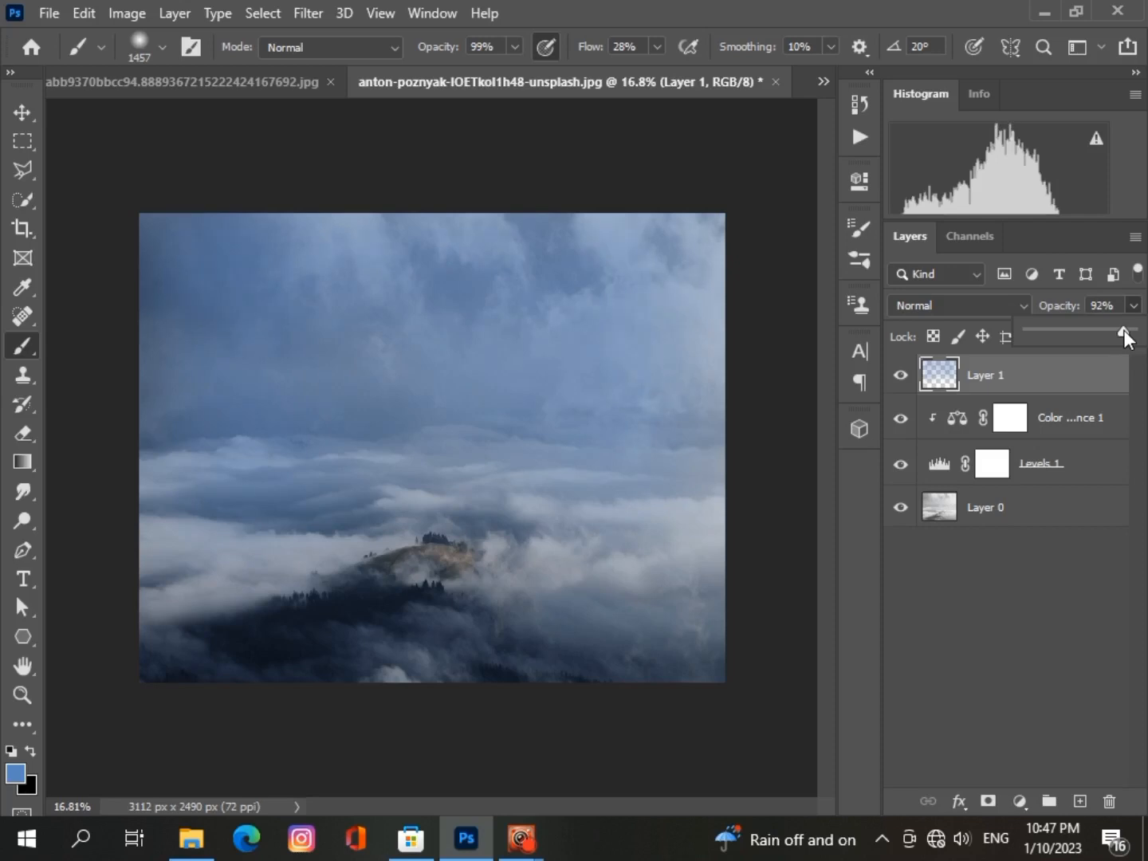
click(1025, 301)
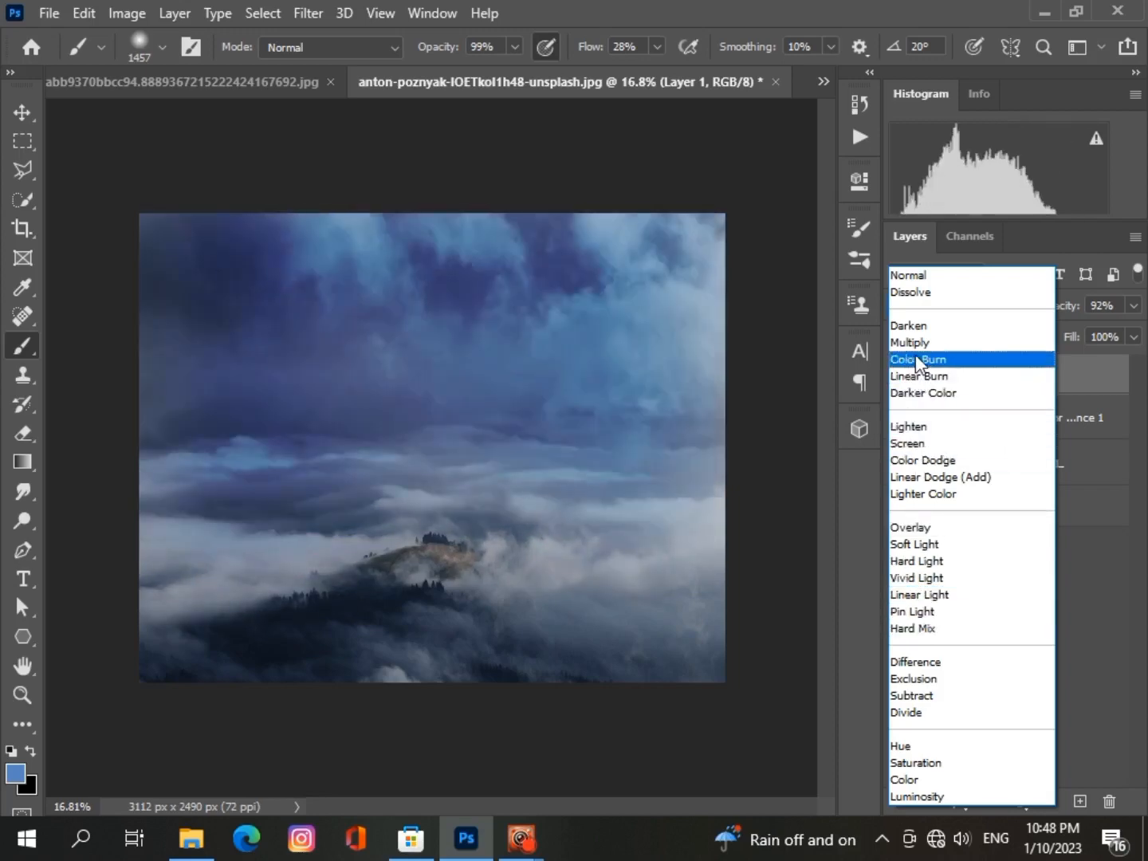
click(910, 342)
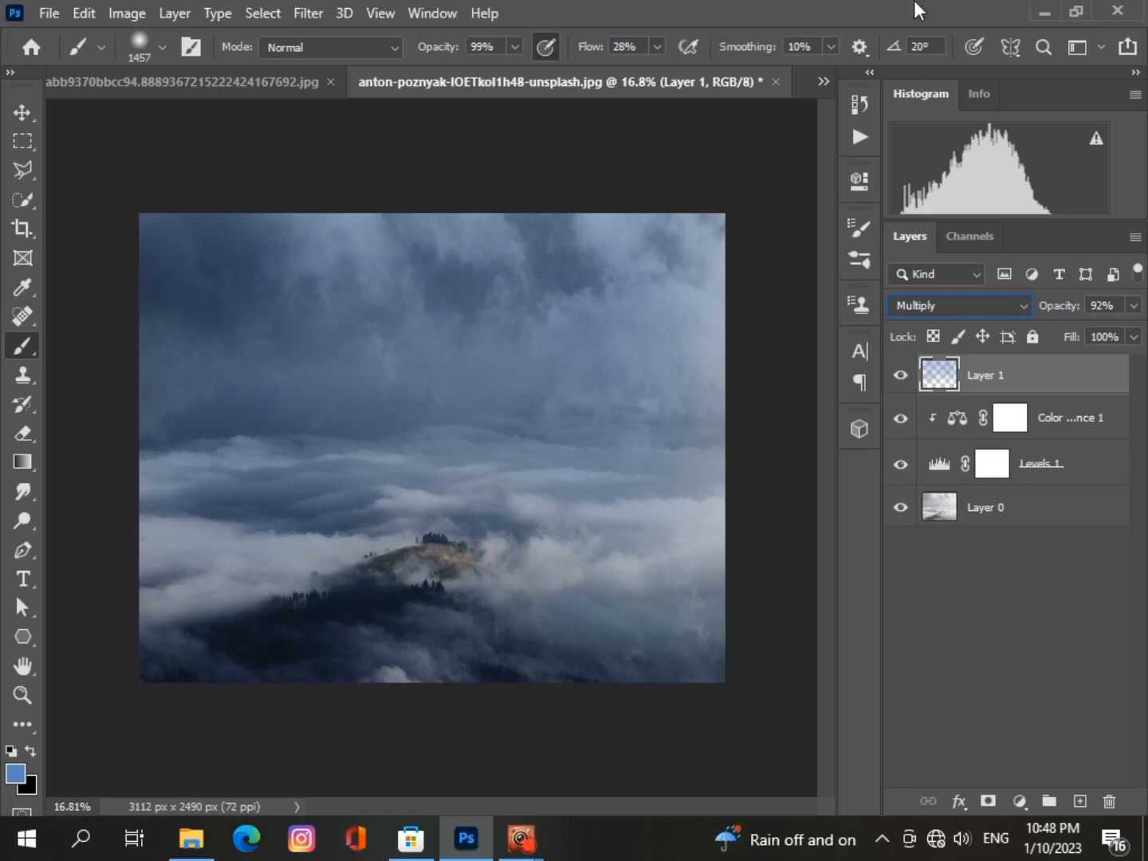
Switch to the planet image and unlock its Background into a regular layer
key(v)
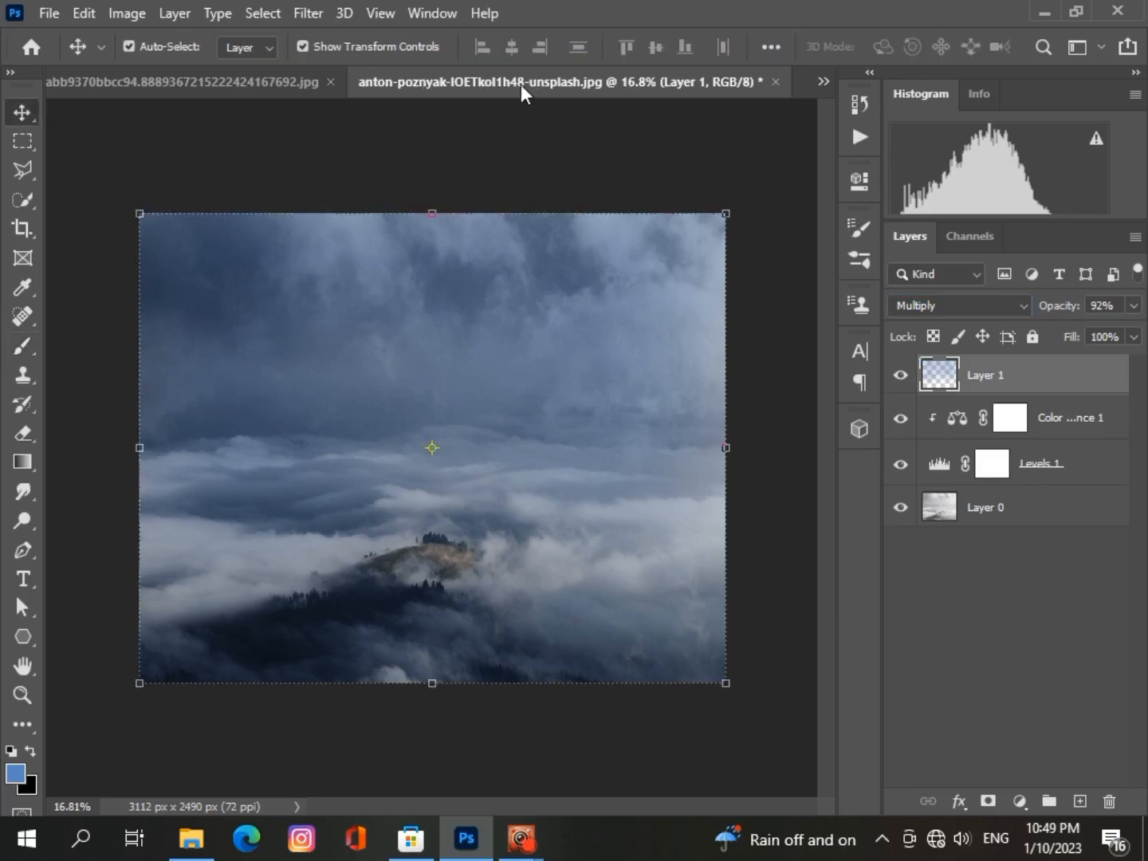
click(250, 72)
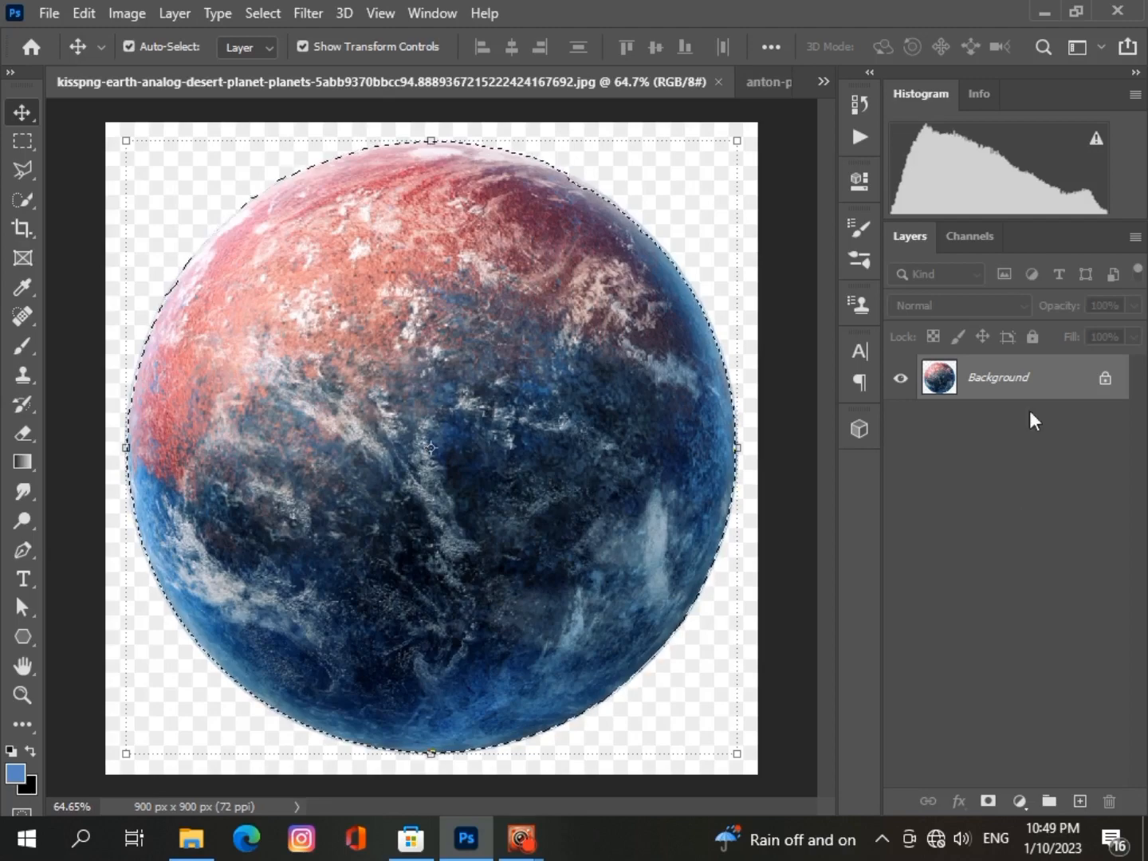
mouse_move(479, 436)
mouse_down()
mouse_move(403, 356)
mouse_move(477, 426)
mouse_up()
click(1107, 379)
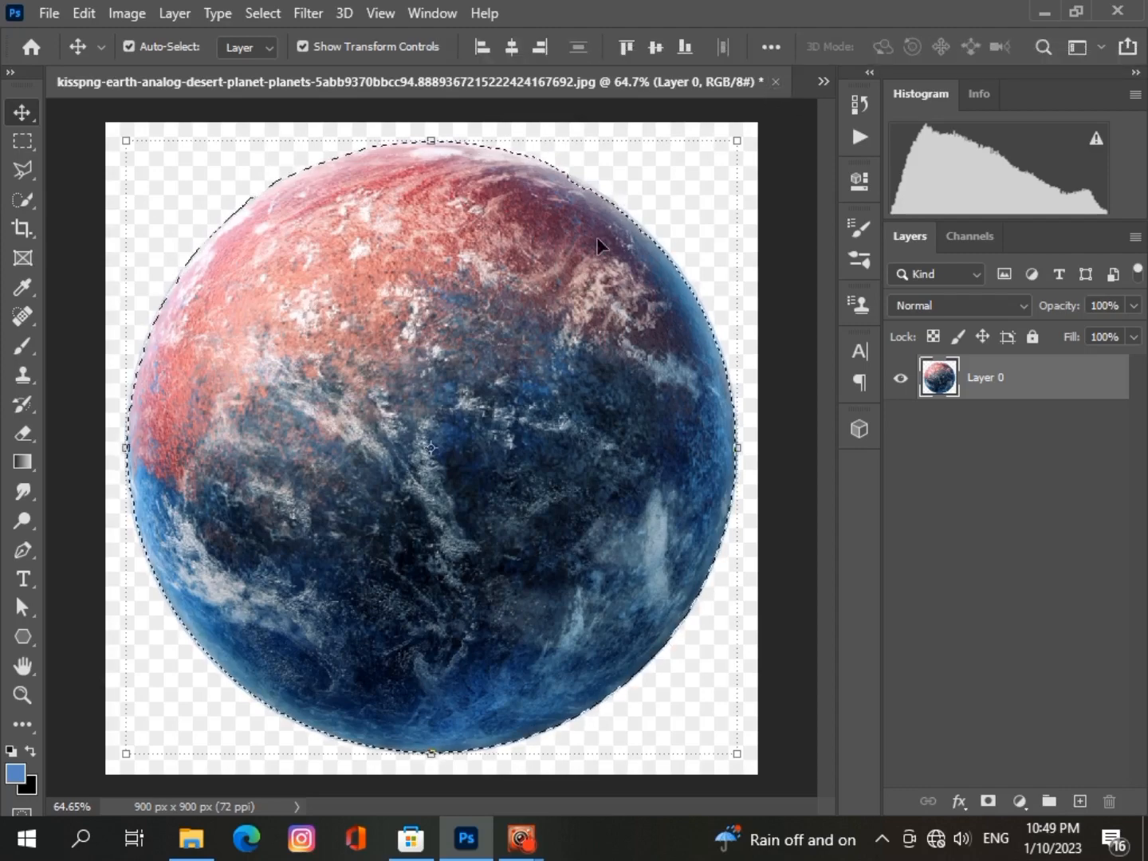
Try to move the selected planet into another open image, and place it back at its original position
drag(541, 452, 80, 96)
key(ctrl+z)
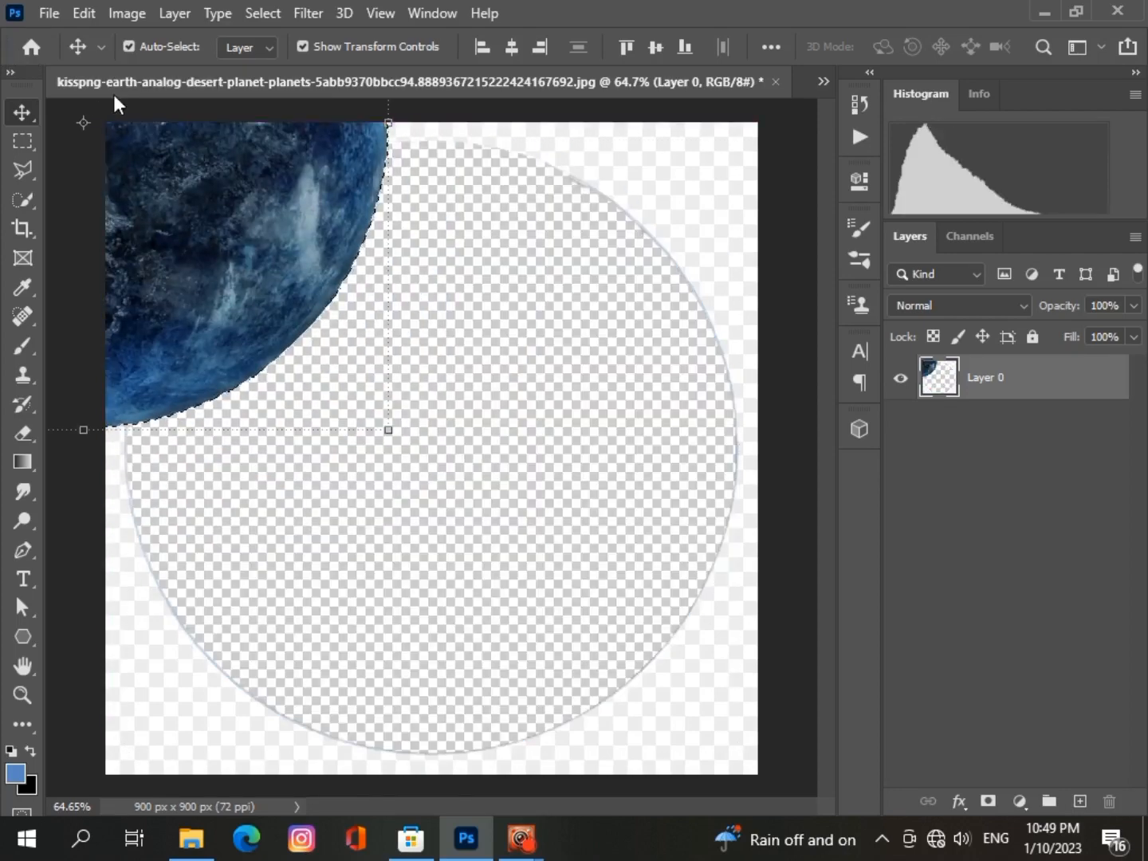
click(823, 82)
click(513, 89)
drag(191, 171, 228, 263)
click(512, 381)
key(ctrl+z)
key(ctrl+z)
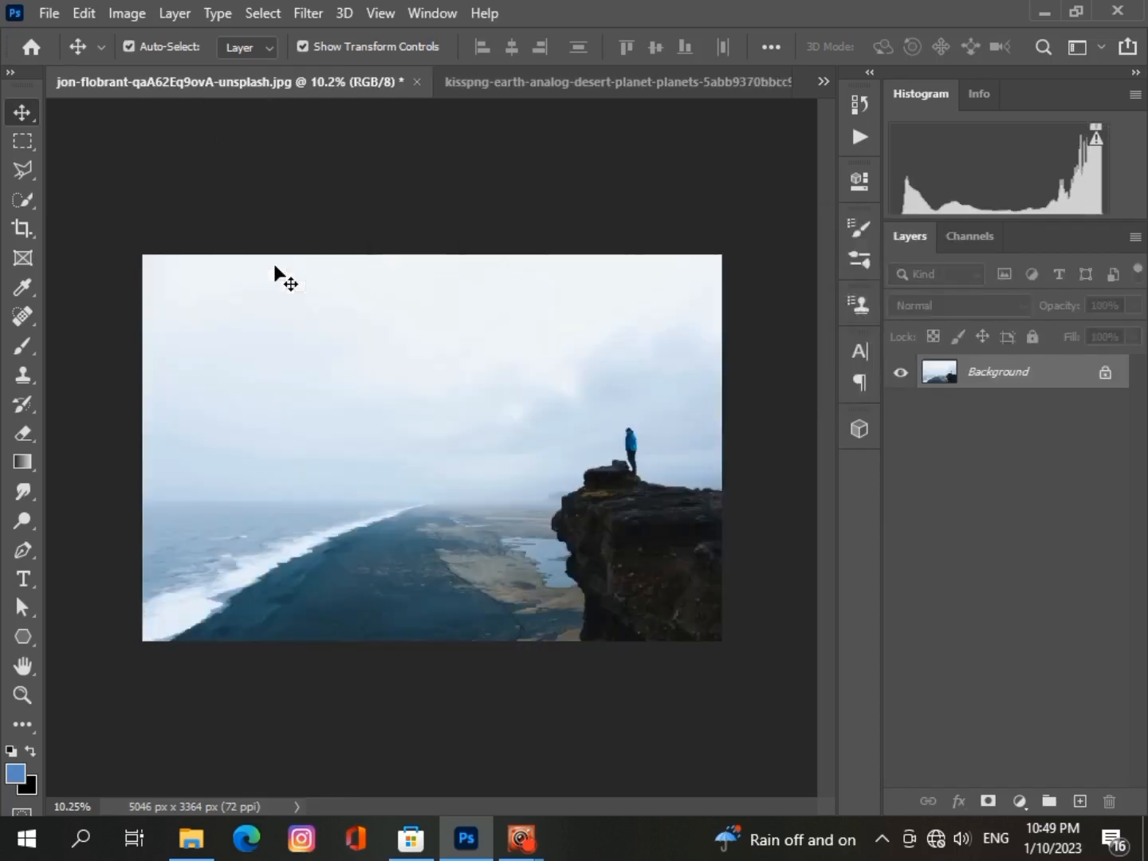
click(507, 84)
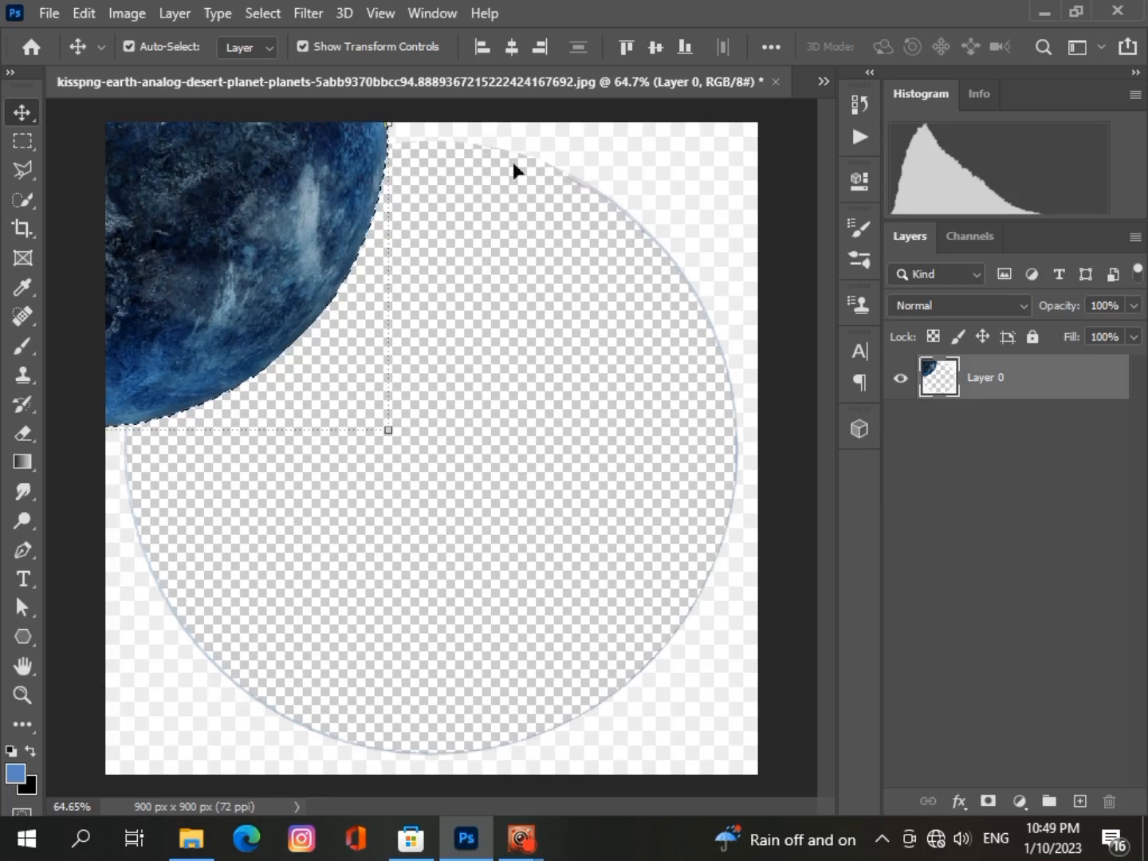
drag(152, 236, 499, 559)
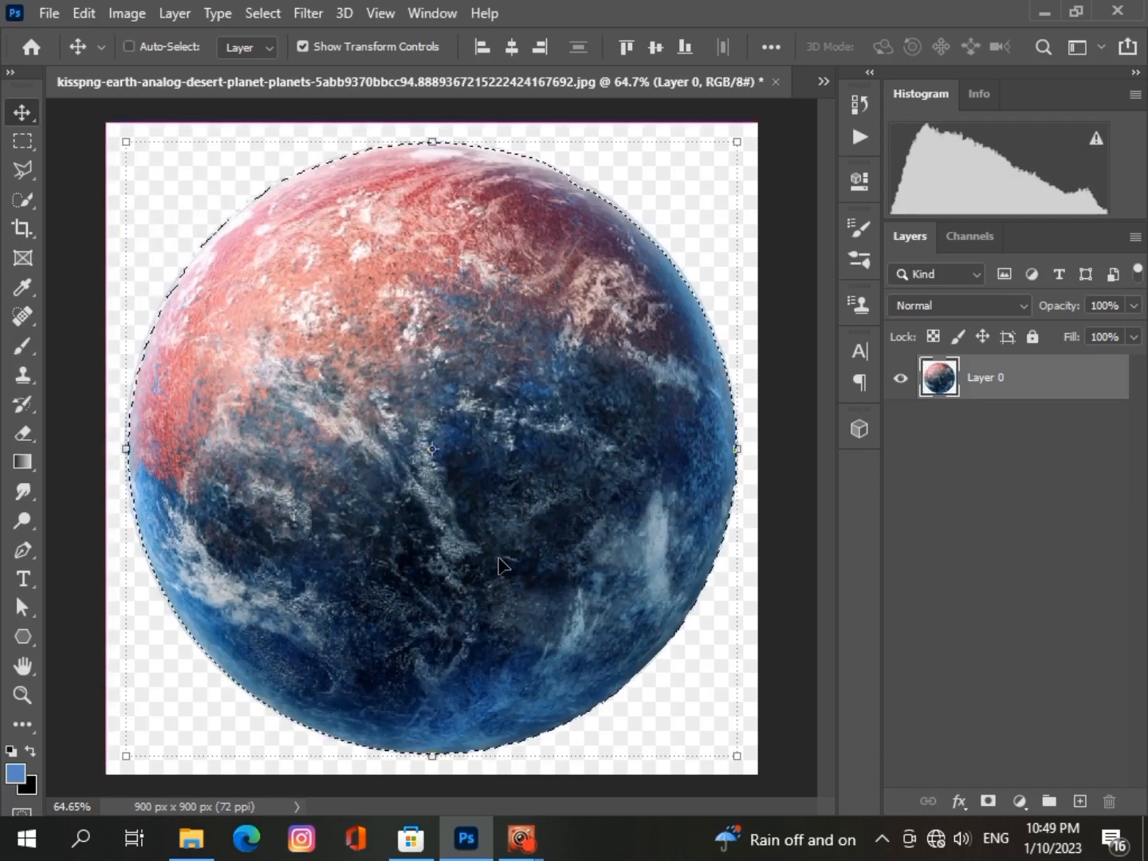
Copy the selected planet and paste it as a new layer in the cloud image
key(ctrl+c)
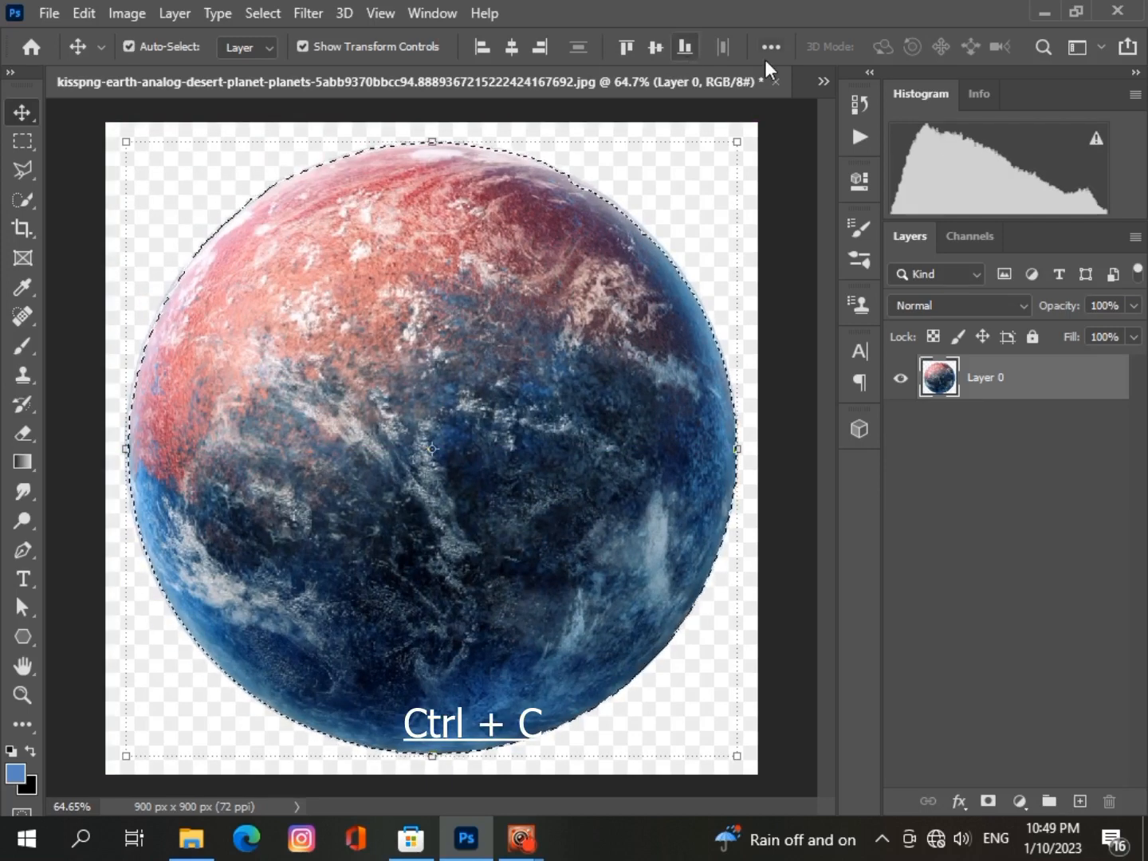
click(820, 81)
key(ctrl+v)
click(359, 139)
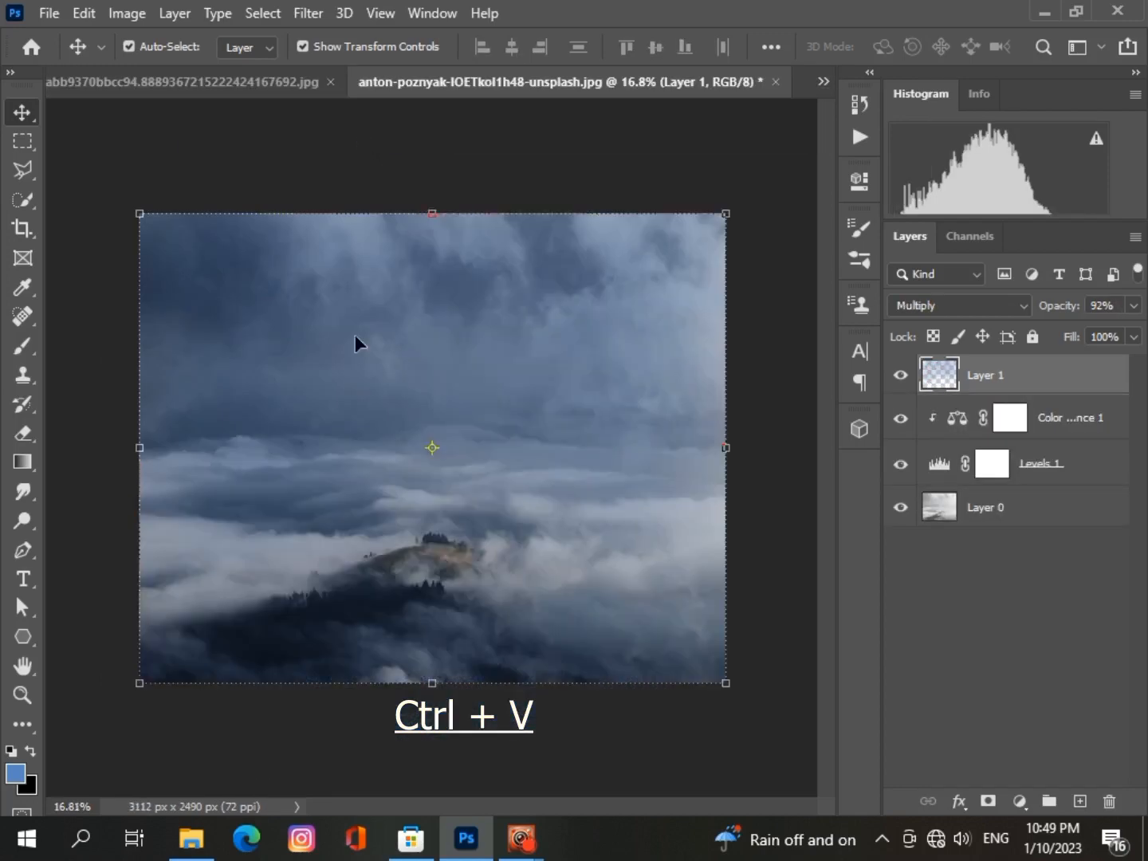
key(ctrl+t)
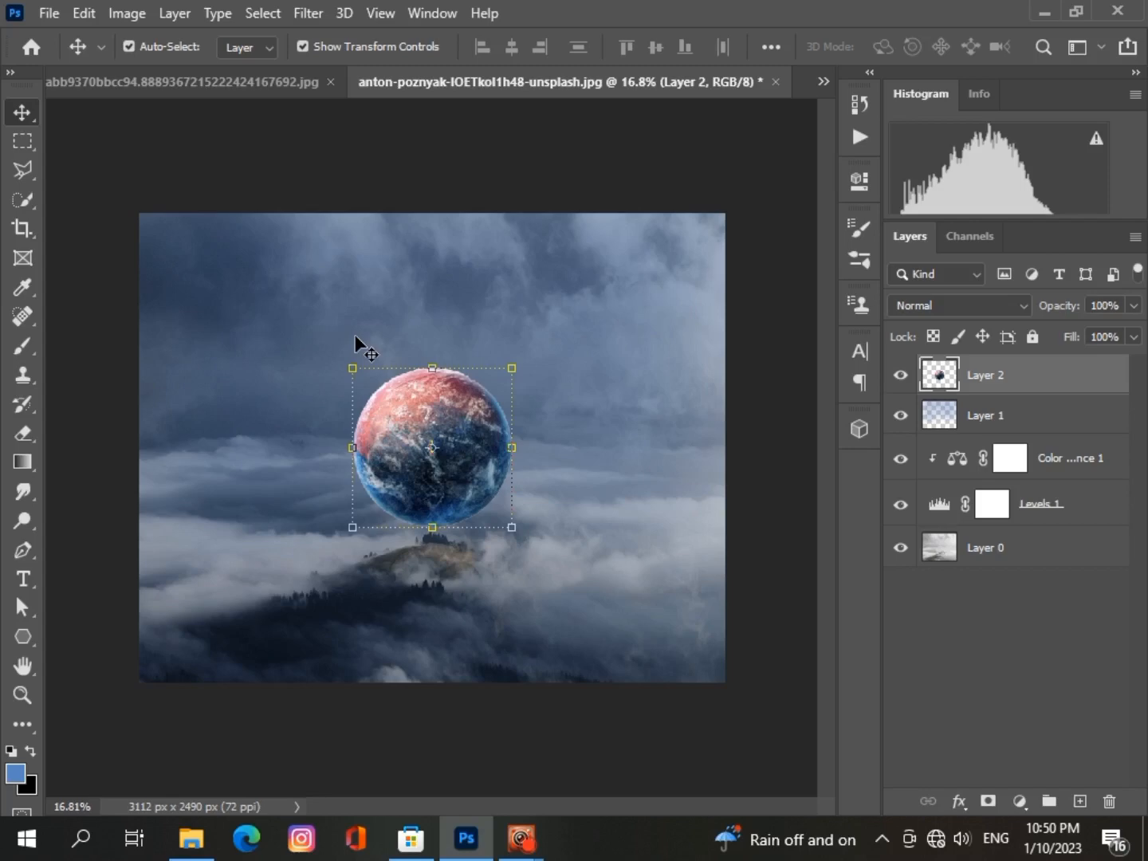
Scale the planet layer to about 139% and position it in the upper-left sky of the cloud image
key(ctrl+t)
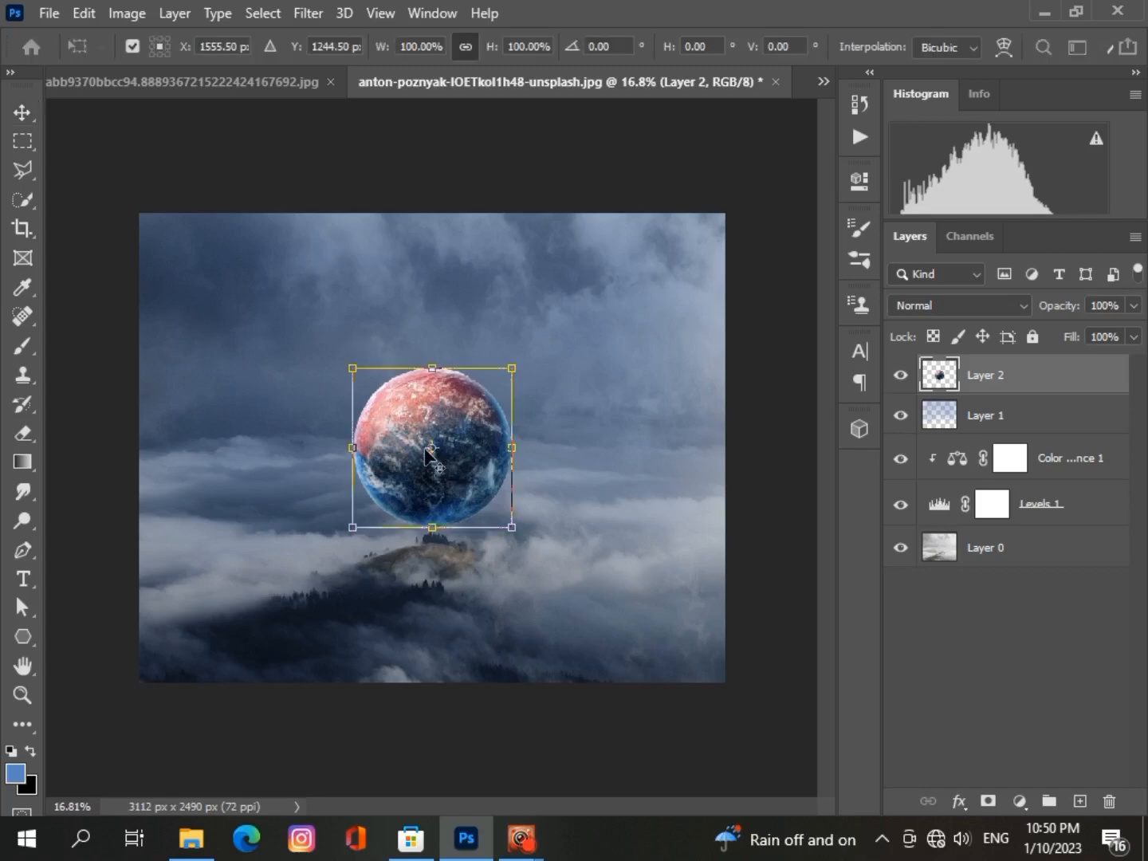
drag(511, 525, 539, 548)
drag(475, 471, 309, 370)
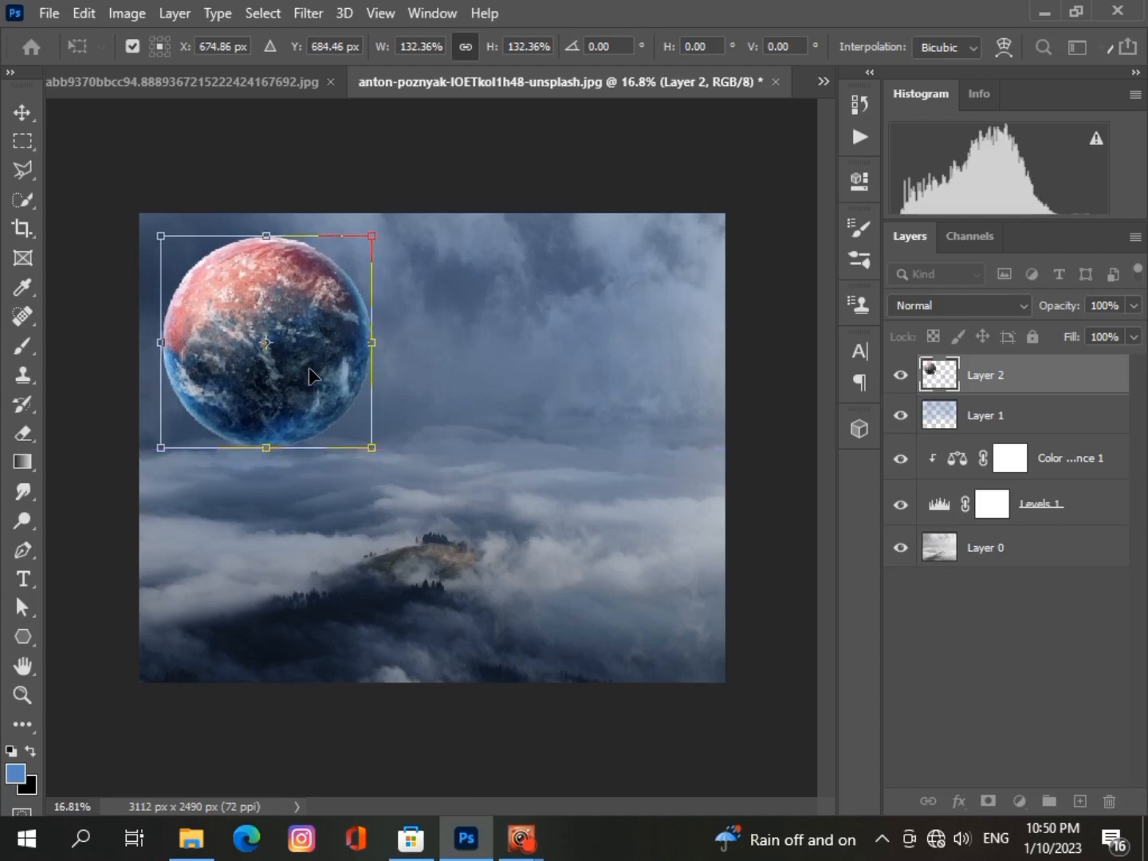
drag(372, 341, 383, 341)
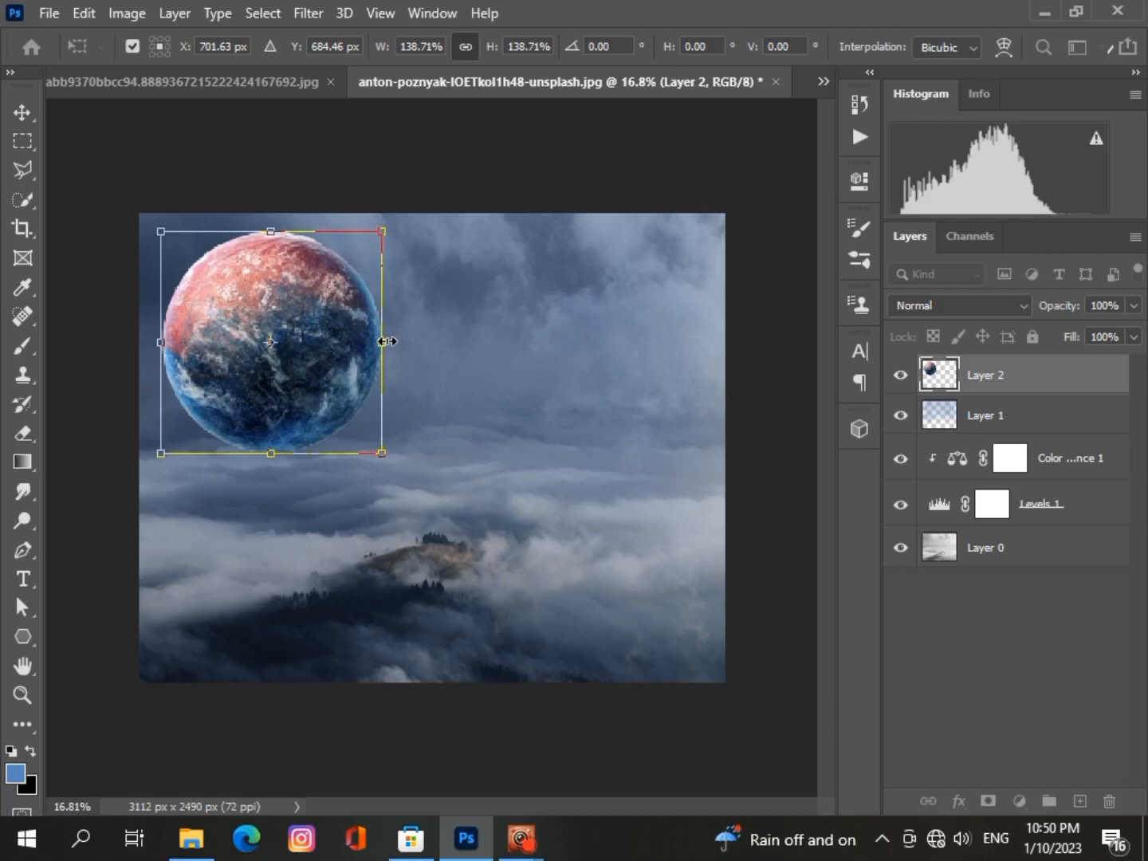
key(Return)
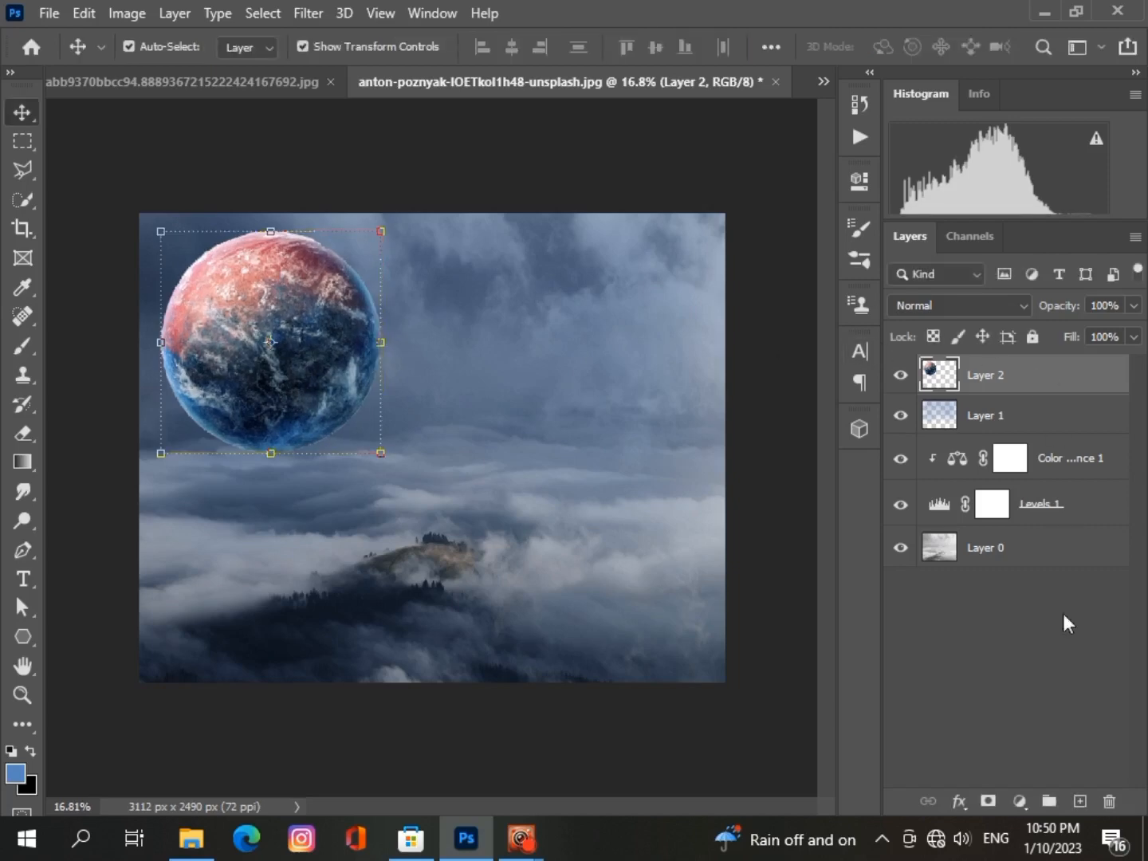
Clip a new Levels adjustment to the planet layer, with midtones at 0.82 and the white output level at 178
click(1017, 800)
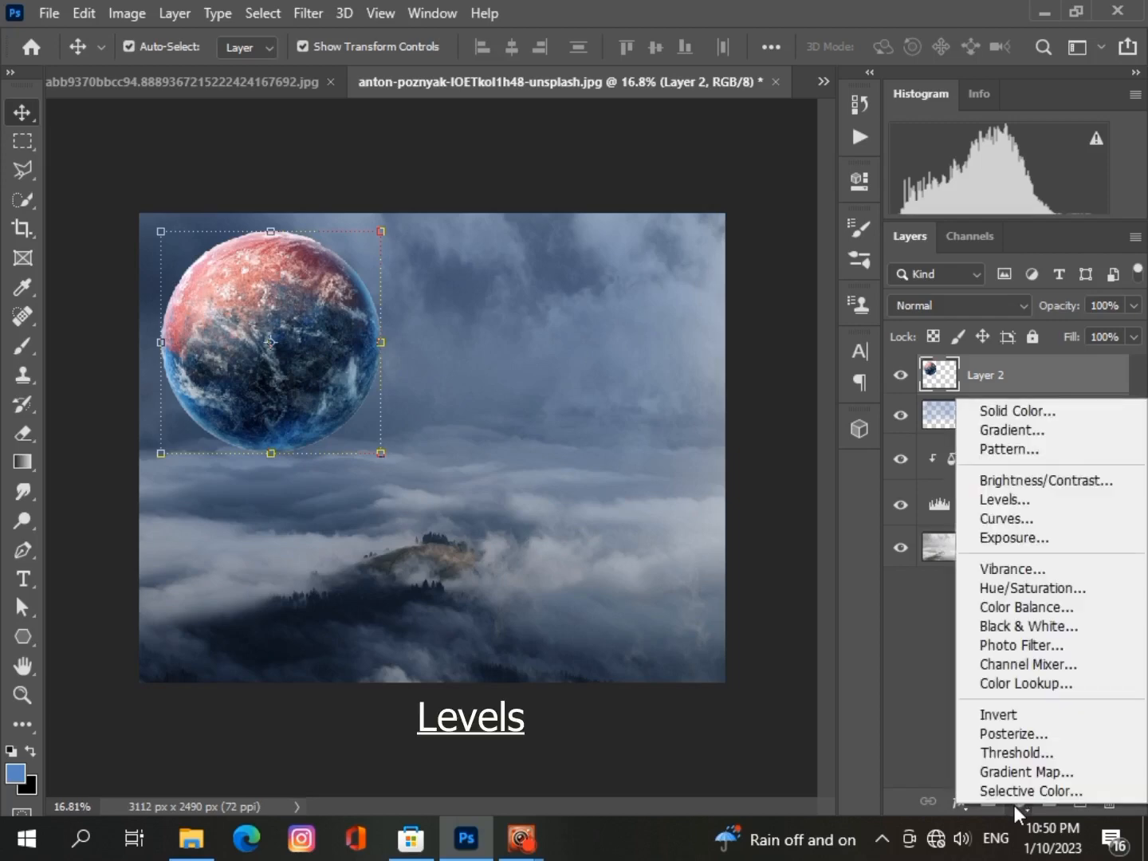
click(1004, 499)
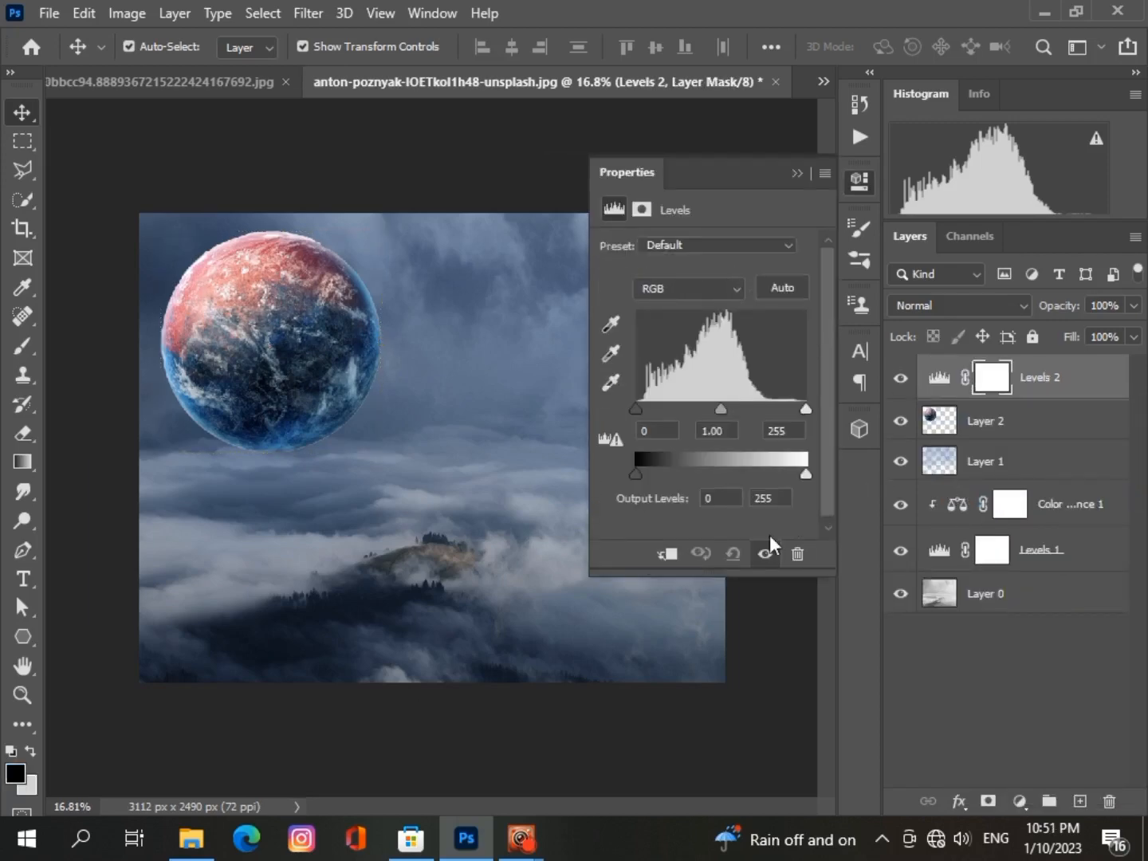
click(667, 555)
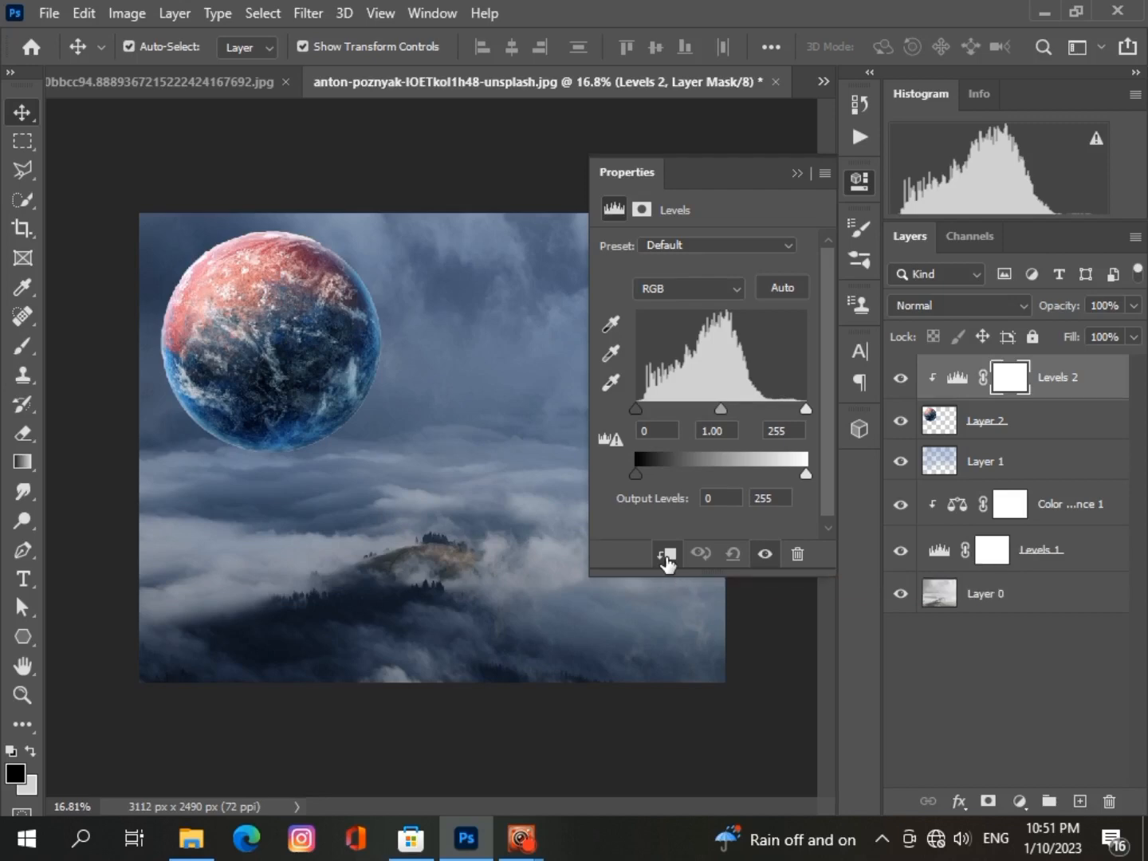
drag(806, 474, 765, 469)
drag(715, 407, 733, 410)
drag(770, 477, 756, 477)
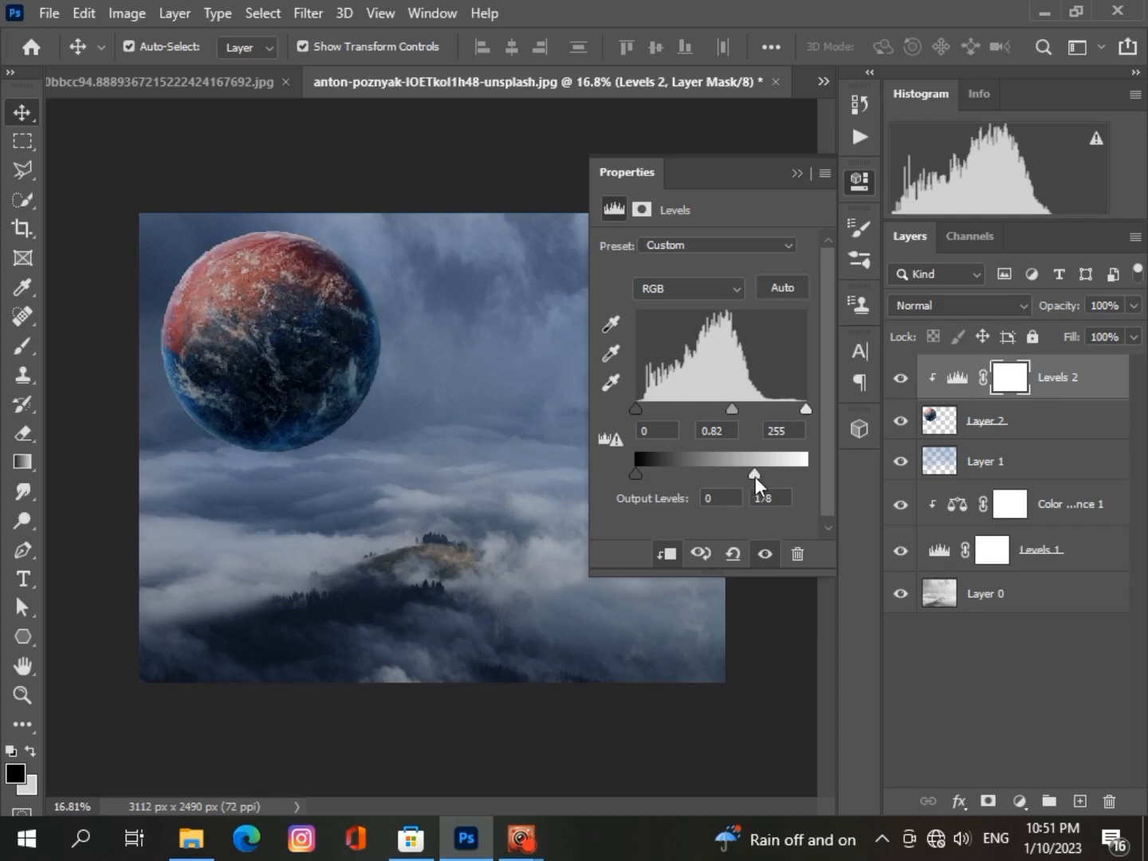
click(797, 174)
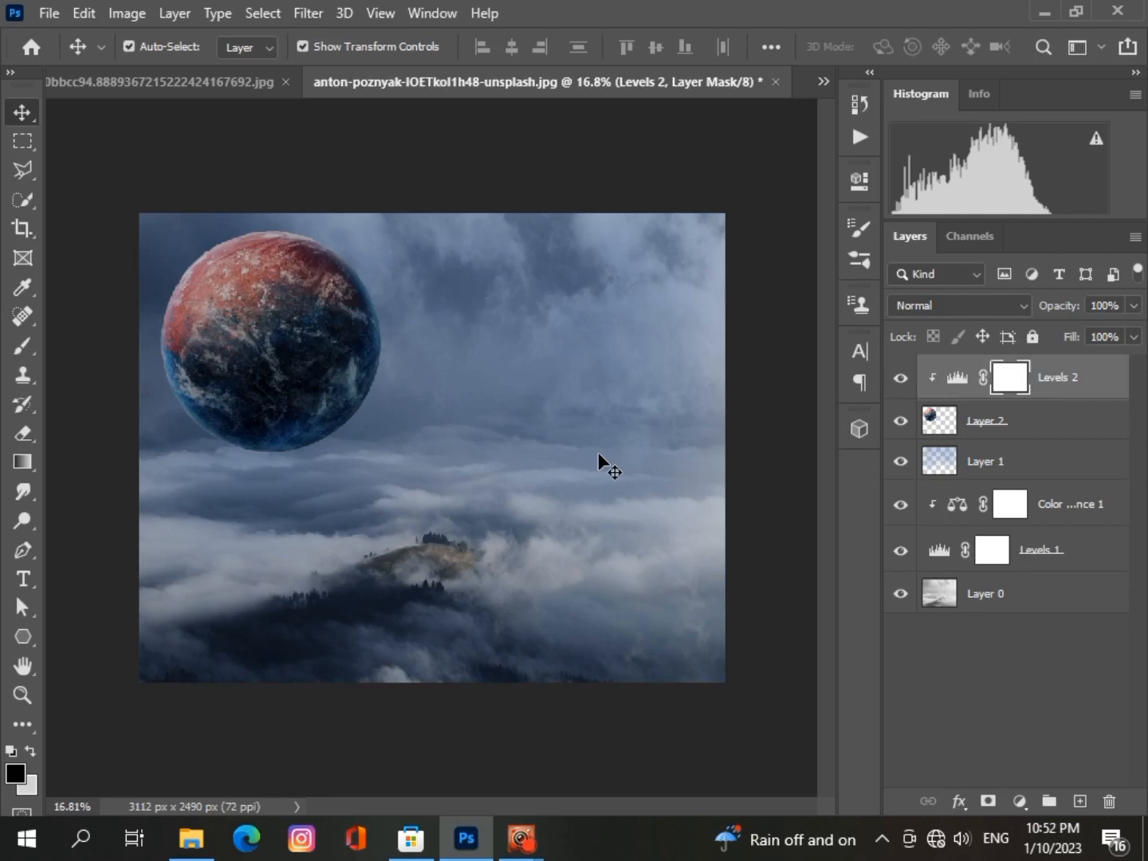
Paint black along the planet's rim on the clipped Levels mask with a soft 432 px brush
click(23, 345)
click(163, 46)
click(185, 112)
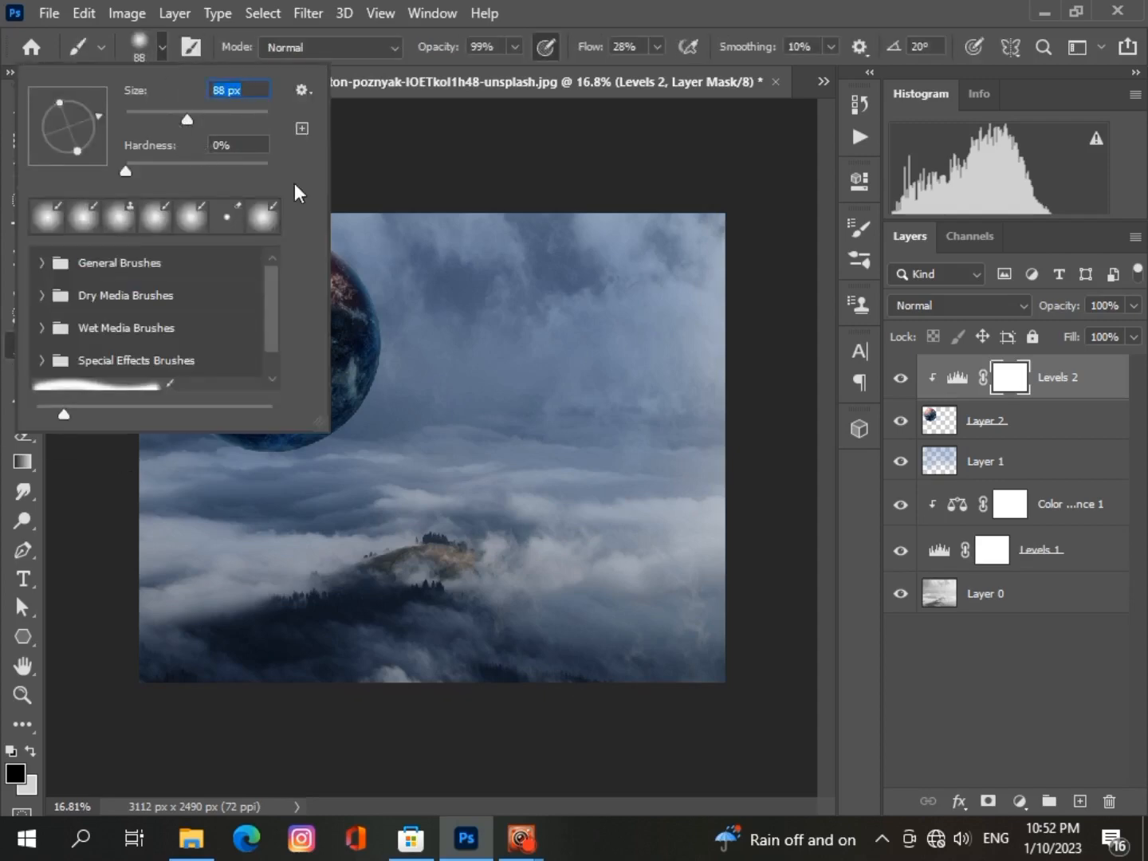
click(203, 115)
click(226, 115)
click(249, 113)
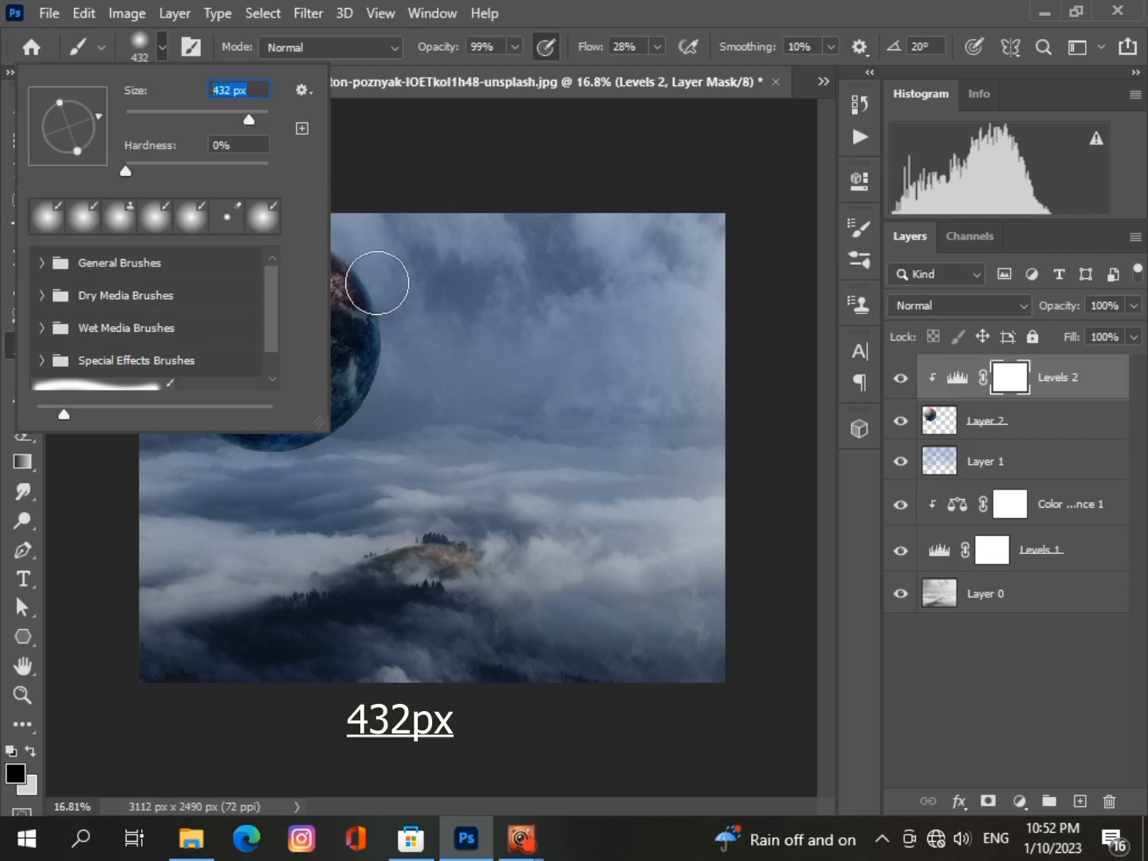
click(376, 283)
scroll(376, 283, up, 2)
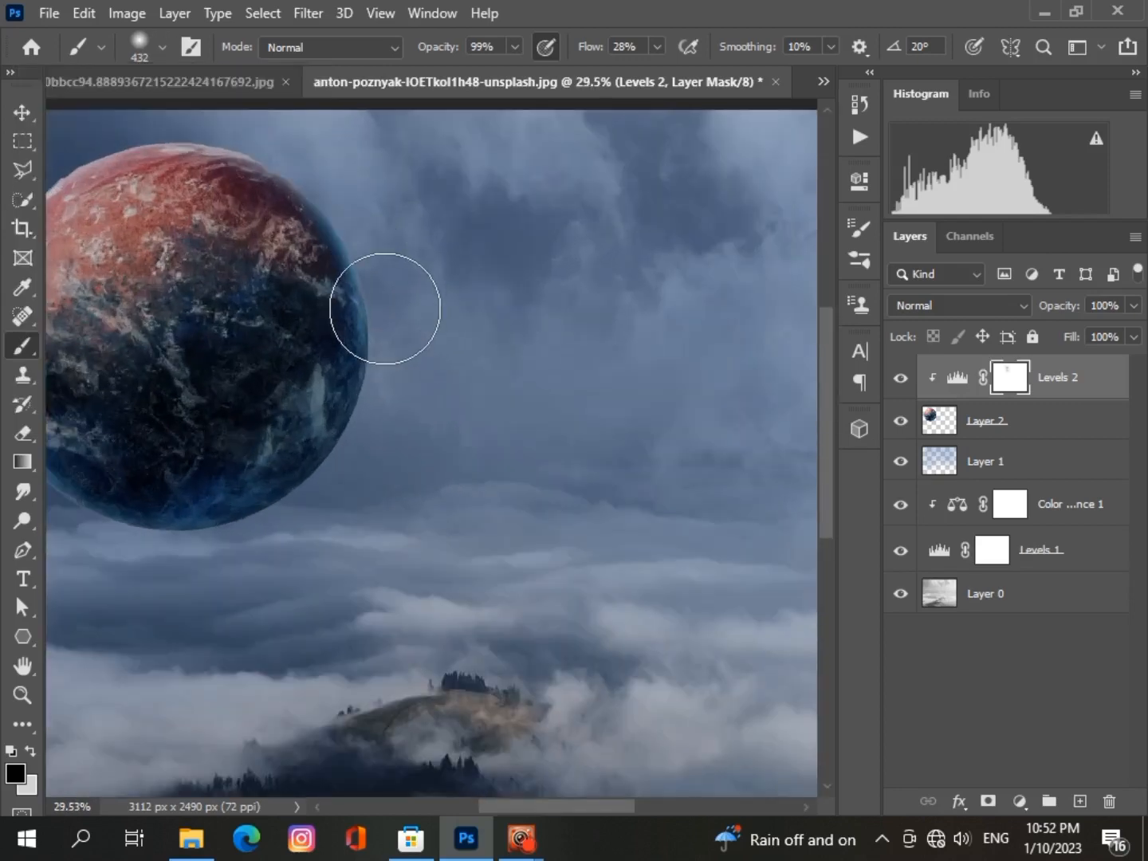
scroll(385, 322, down, 2)
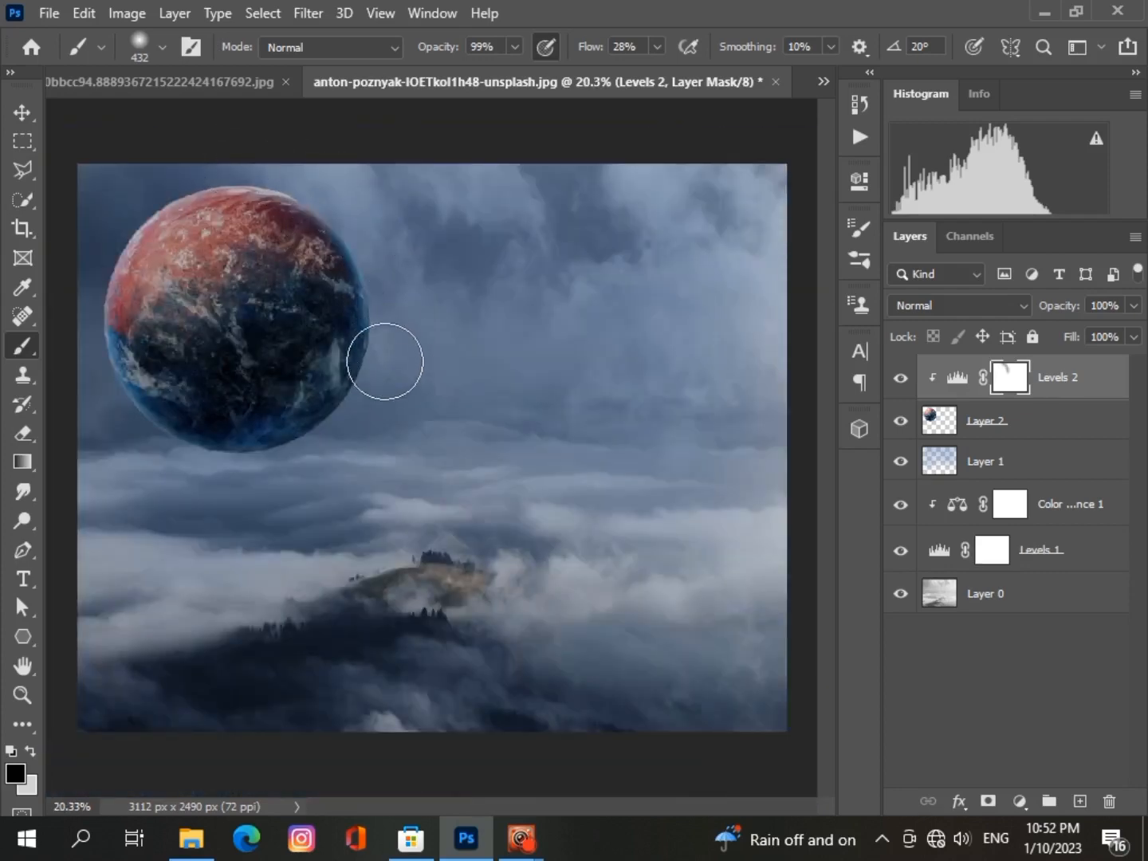
scroll(372, 398, down, 1)
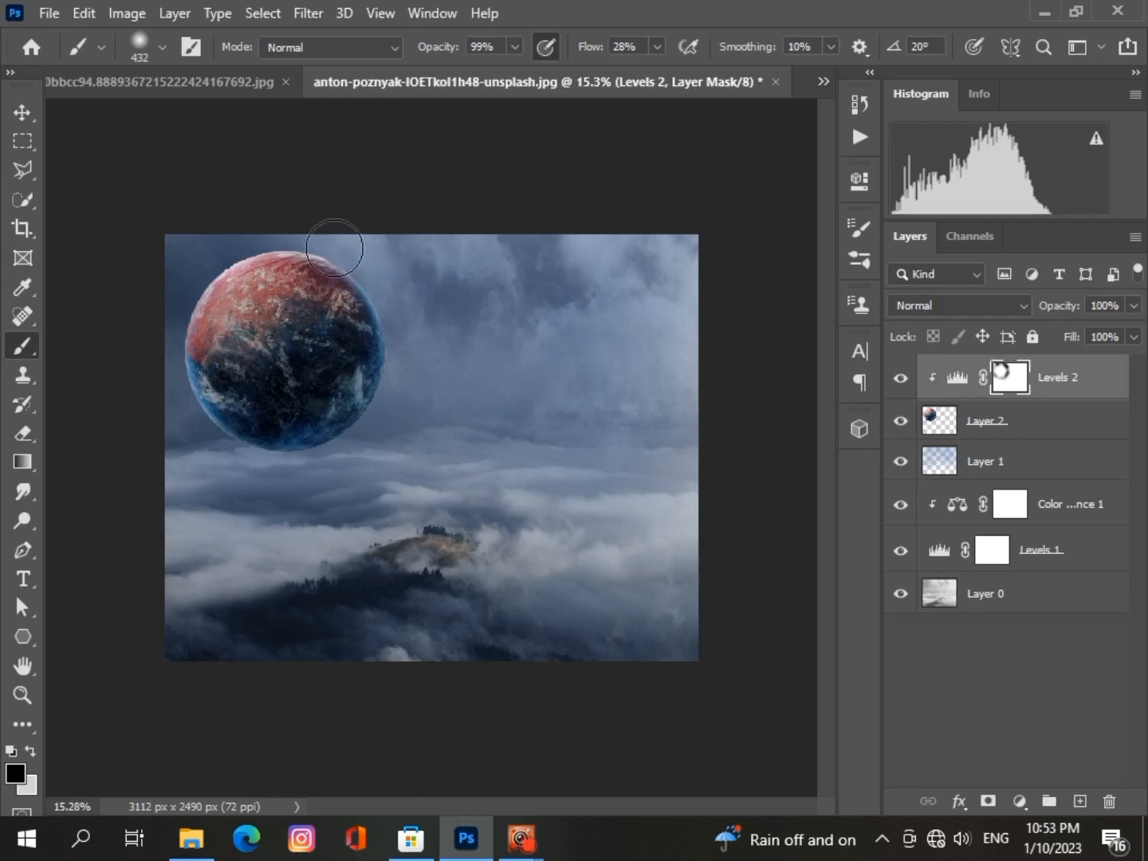
scroll(356, 643, down, 2)
scroll(357, 644, up, 3)
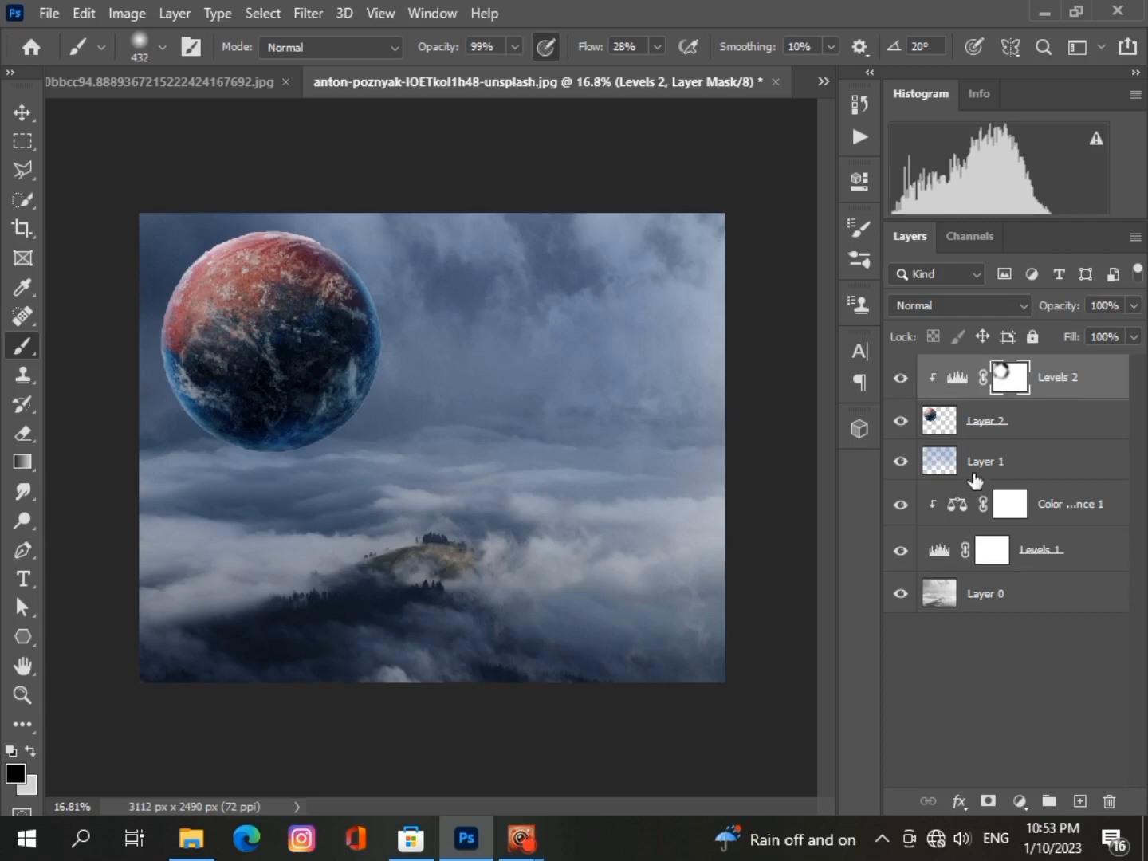
Add a Curves adjustment layer above the clipped Levels layer, placing a curve point at input 132
click(1018, 800)
click(1005, 518)
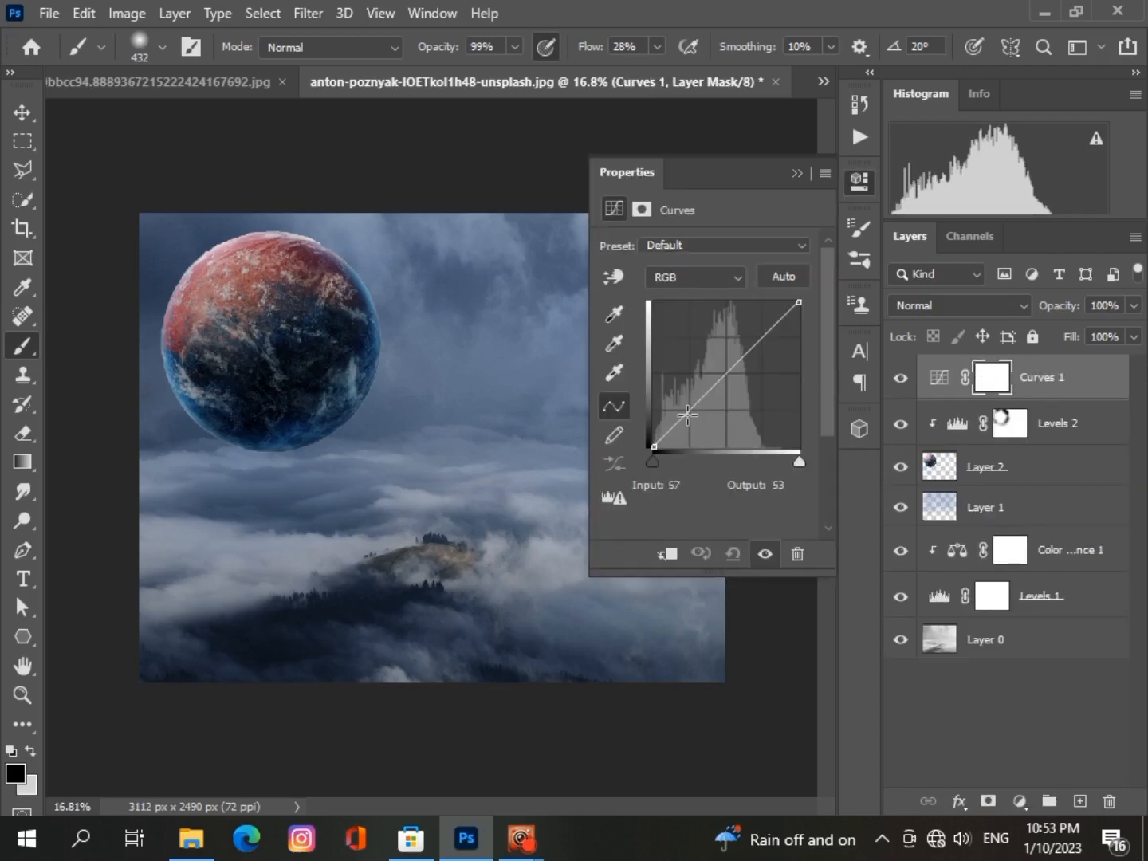
click(726, 369)
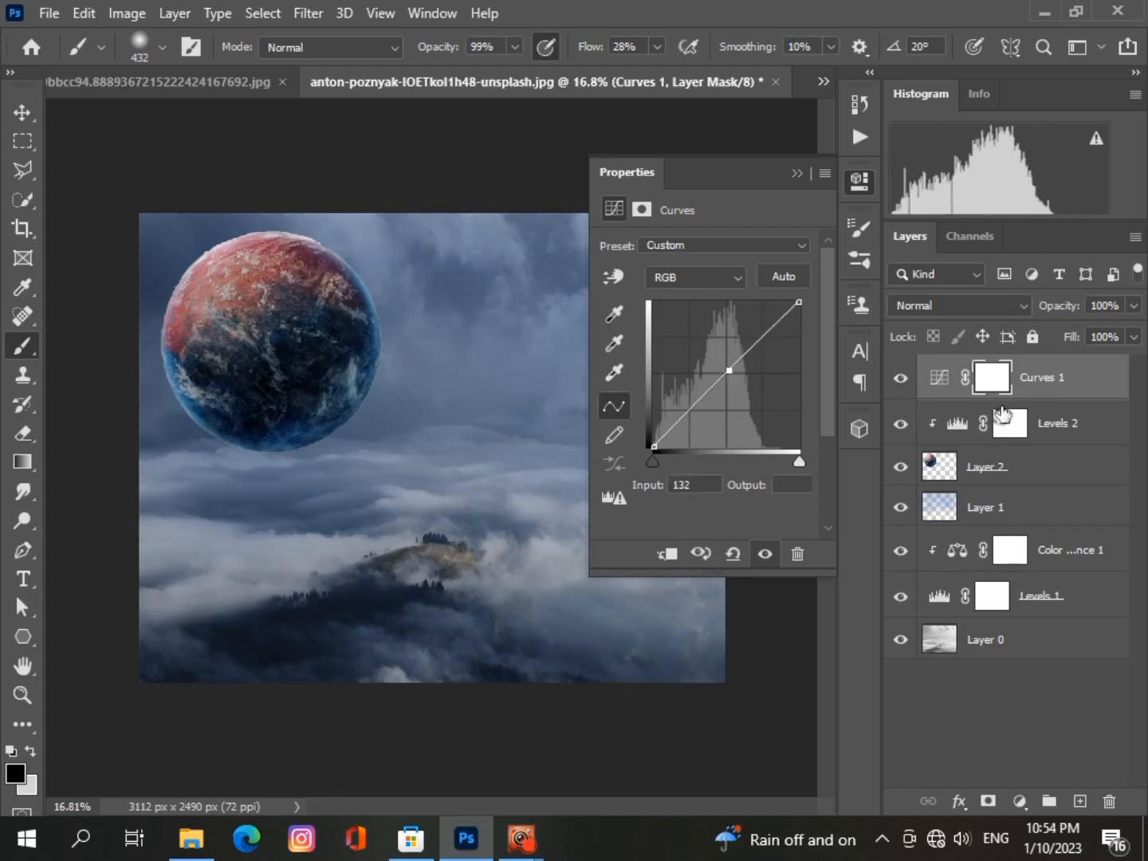
Add a second Curves adjustment directly above the planet layer, clipped to it, with a curve point at input 85
click(1009, 422)
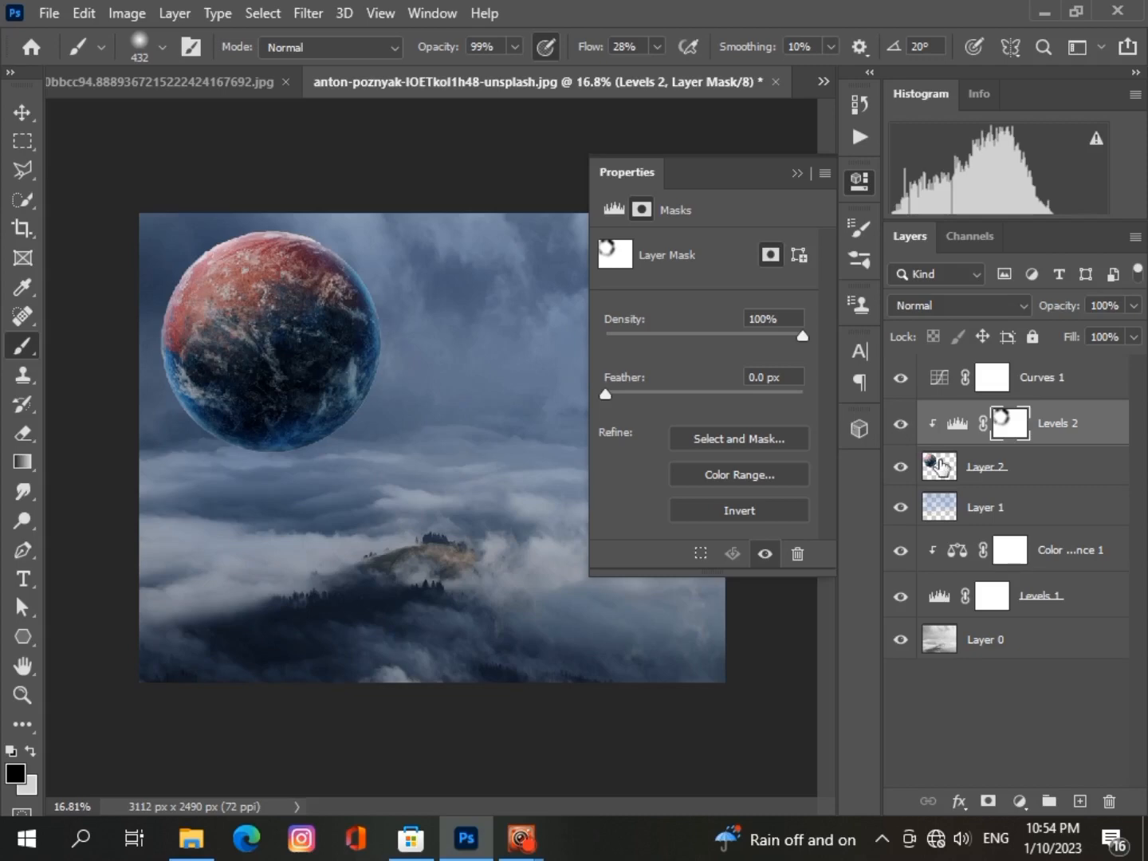
click(939, 467)
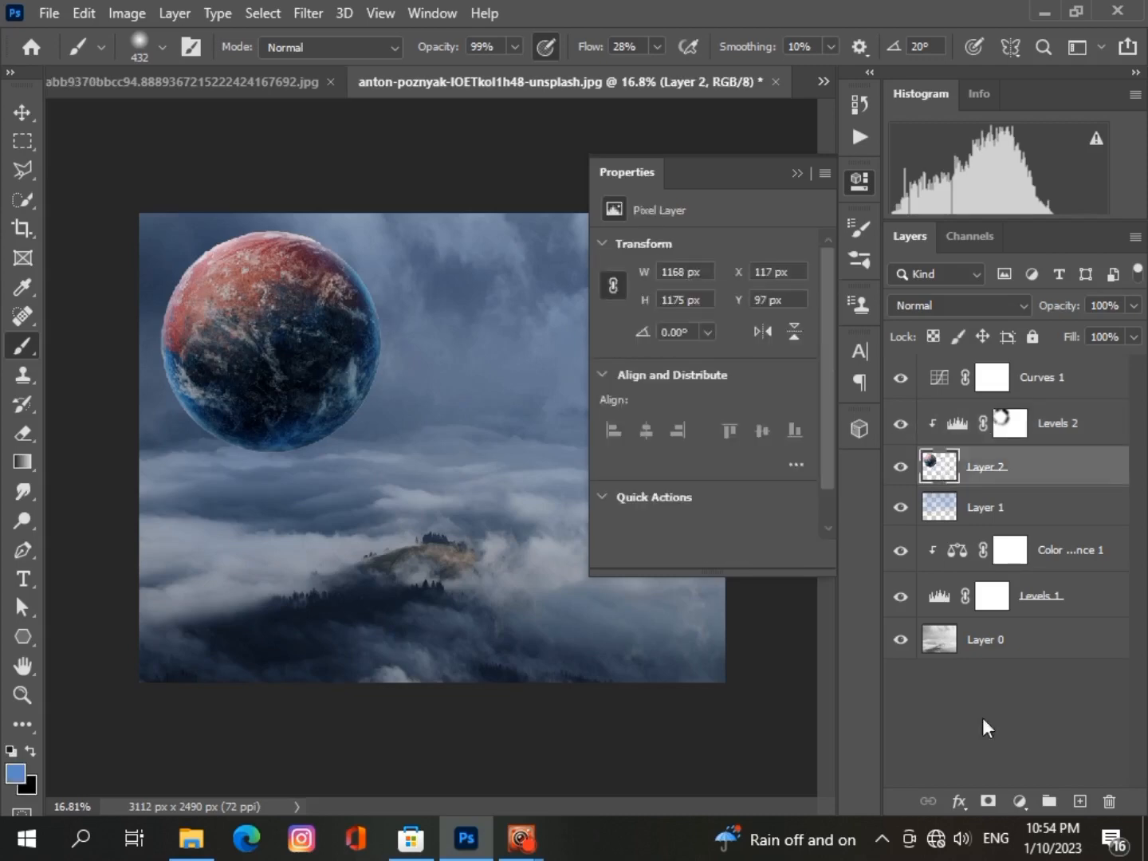
click(1019, 799)
click(1004, 509)
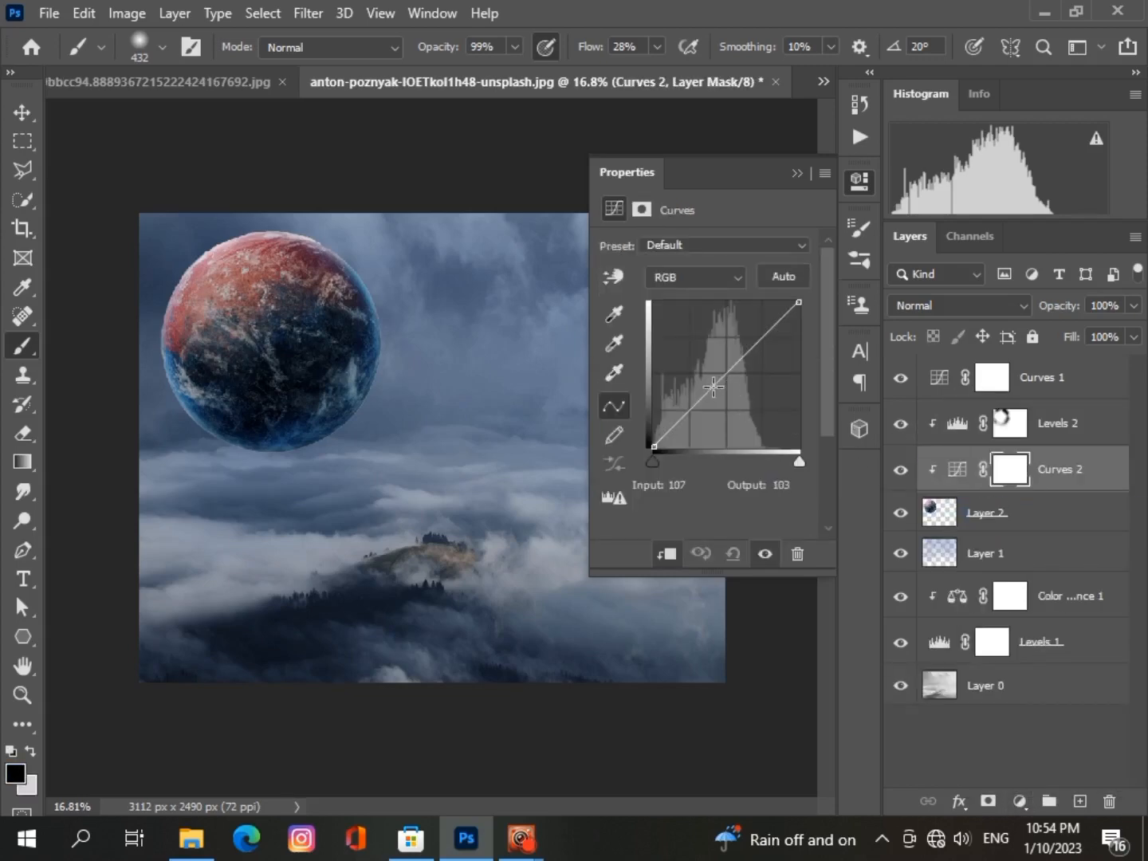
drag(698, 400, 701, 396)
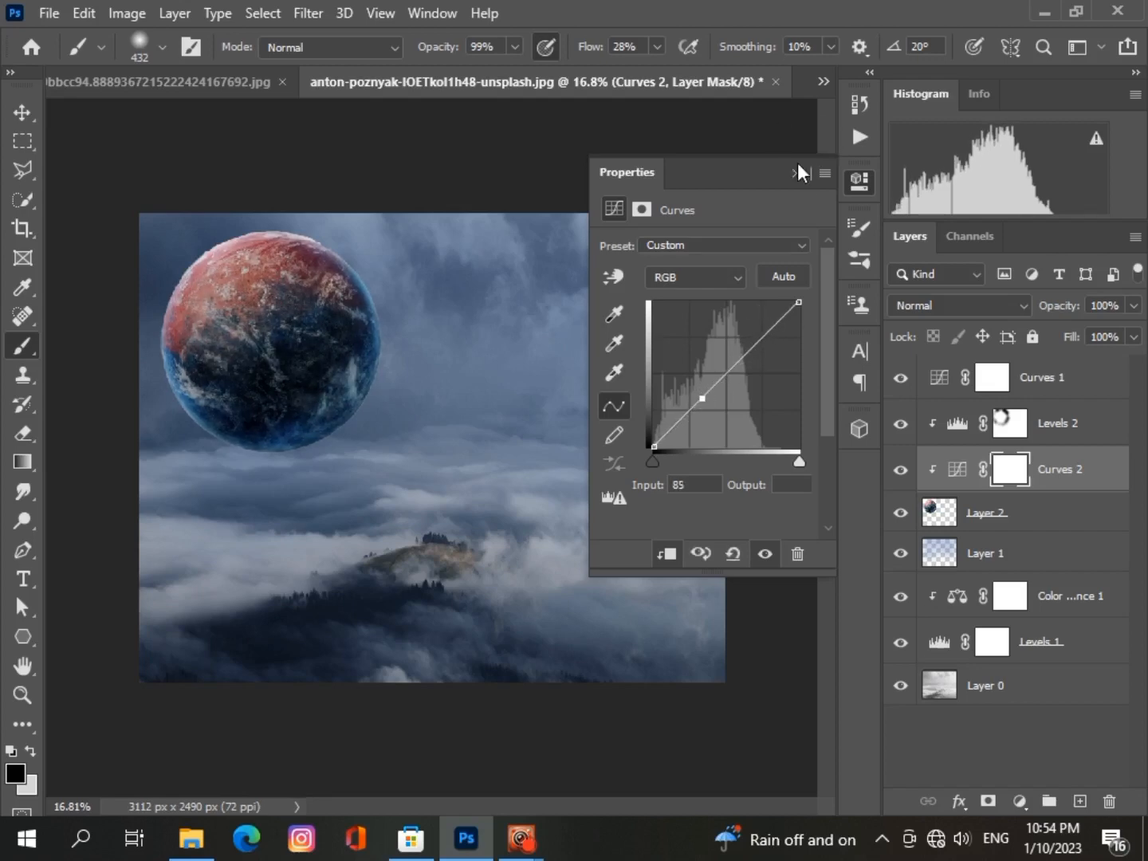
click(797, 173)
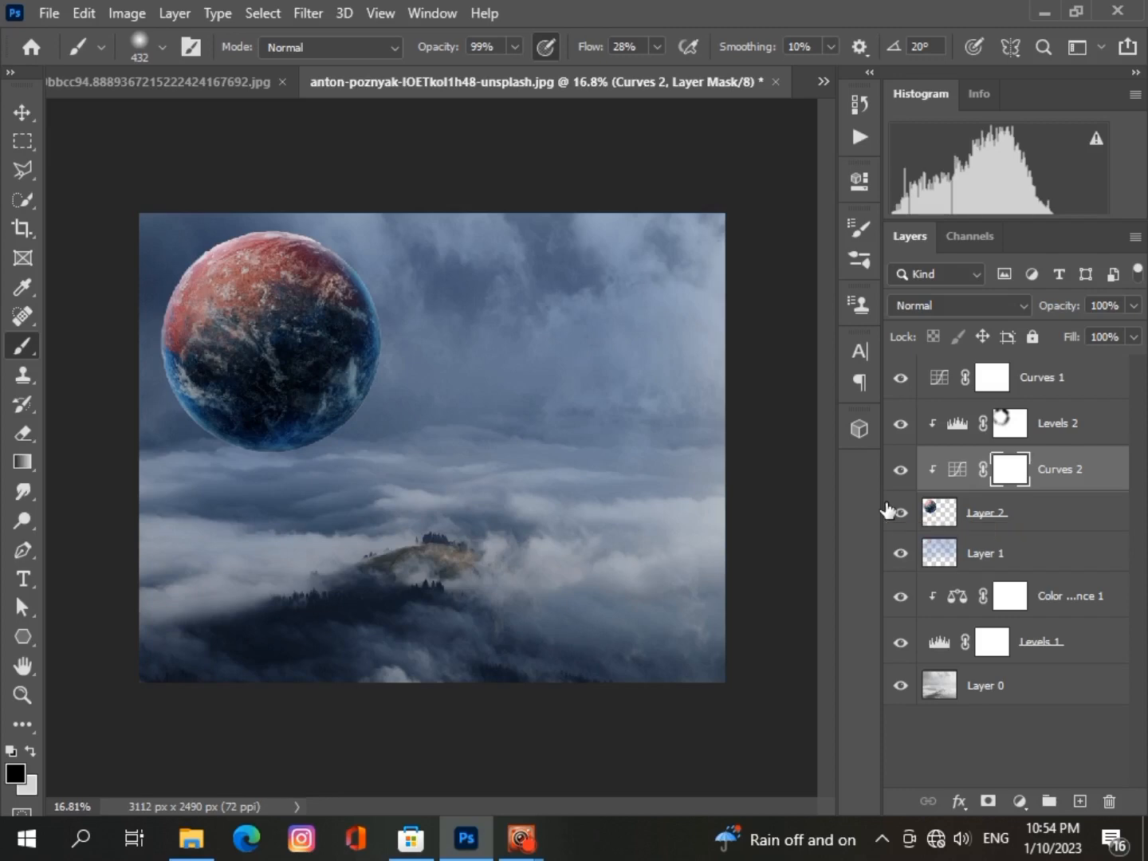
Paint more black around the planet's outer edge on the Levels 2 mask to brighten the rim
click(1051, 425)
scroll(283, 396, up, 1)
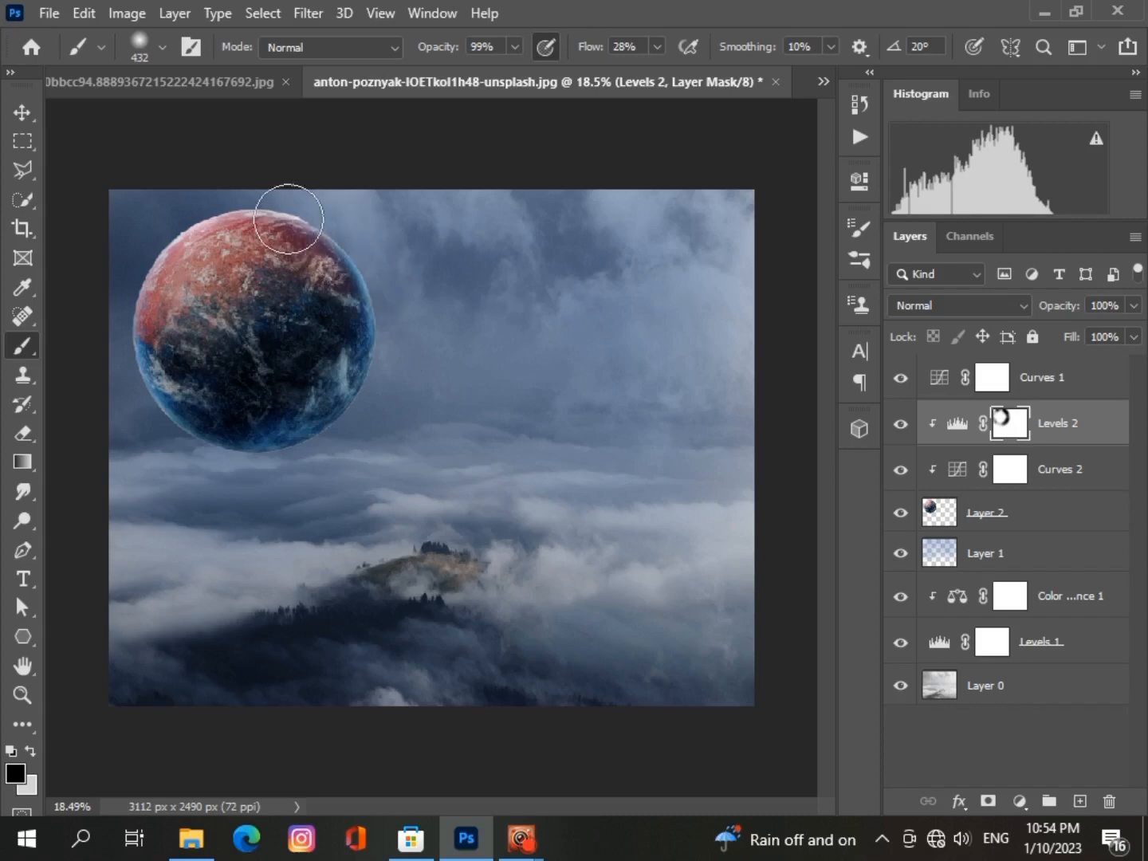
scroll(435, 386, down, 1)
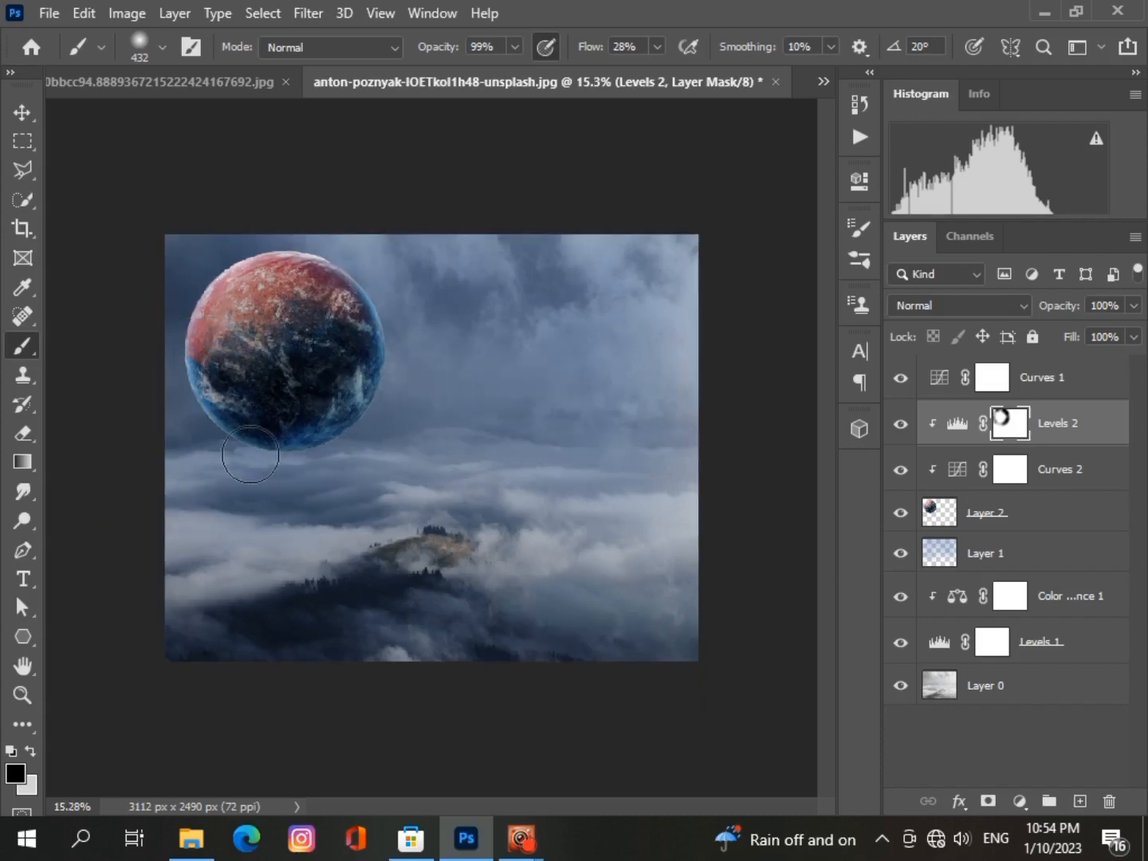
scroll(243, 461, up, 1)
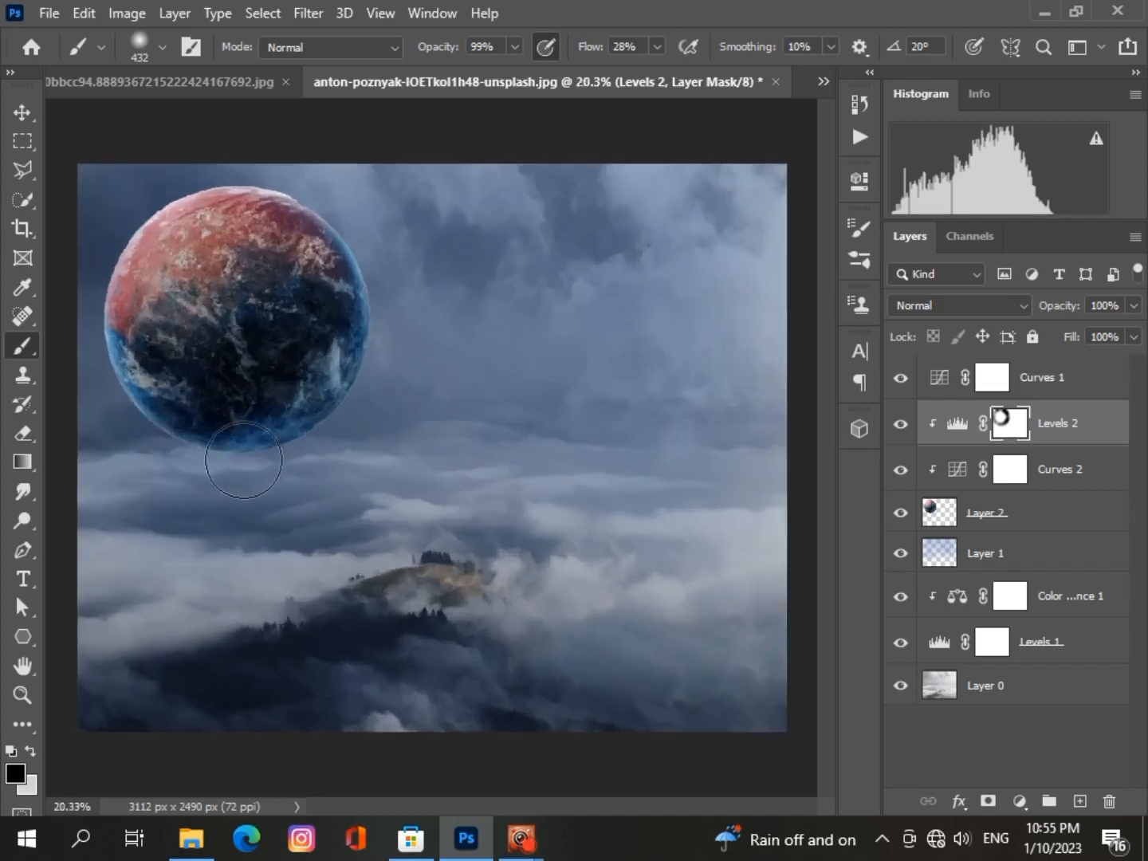
scroll(203, 320, up, 2)
scroll(201, 319, down, 3)
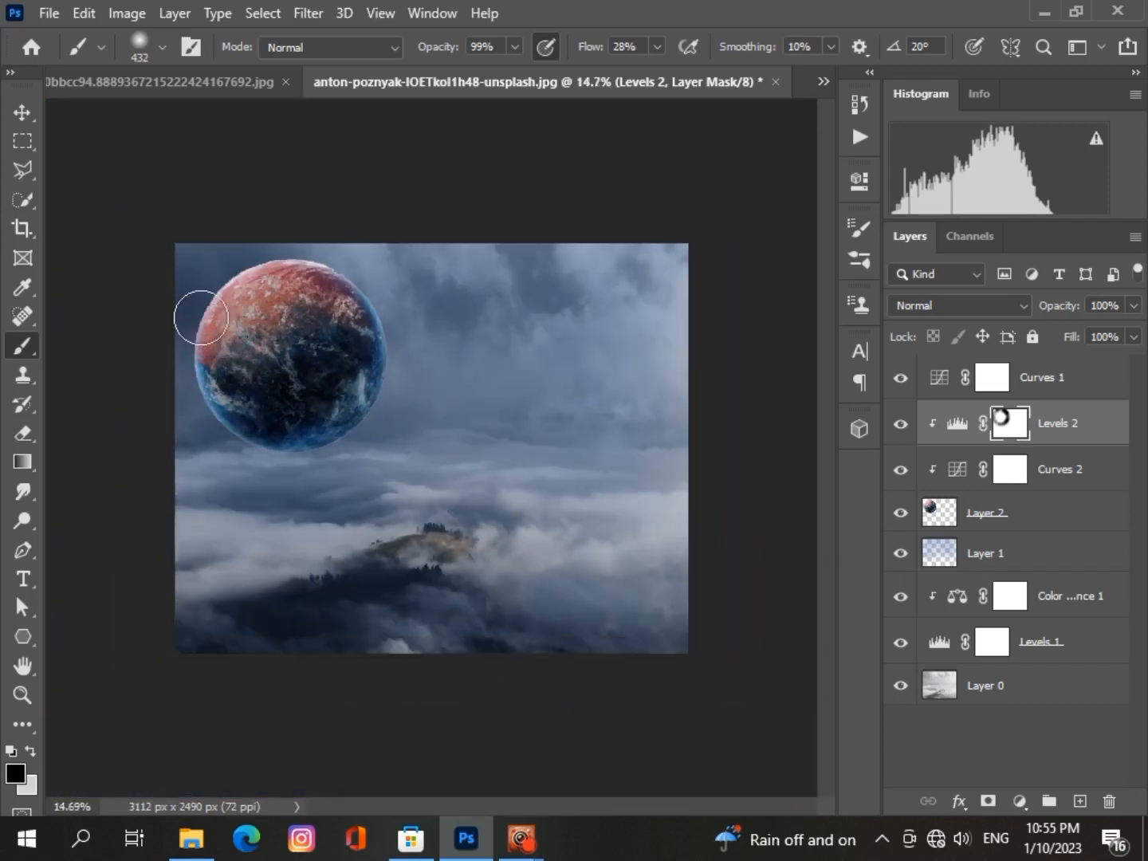
scroll(298, 499, down, 1)
scroll(298, 502, up, 1)
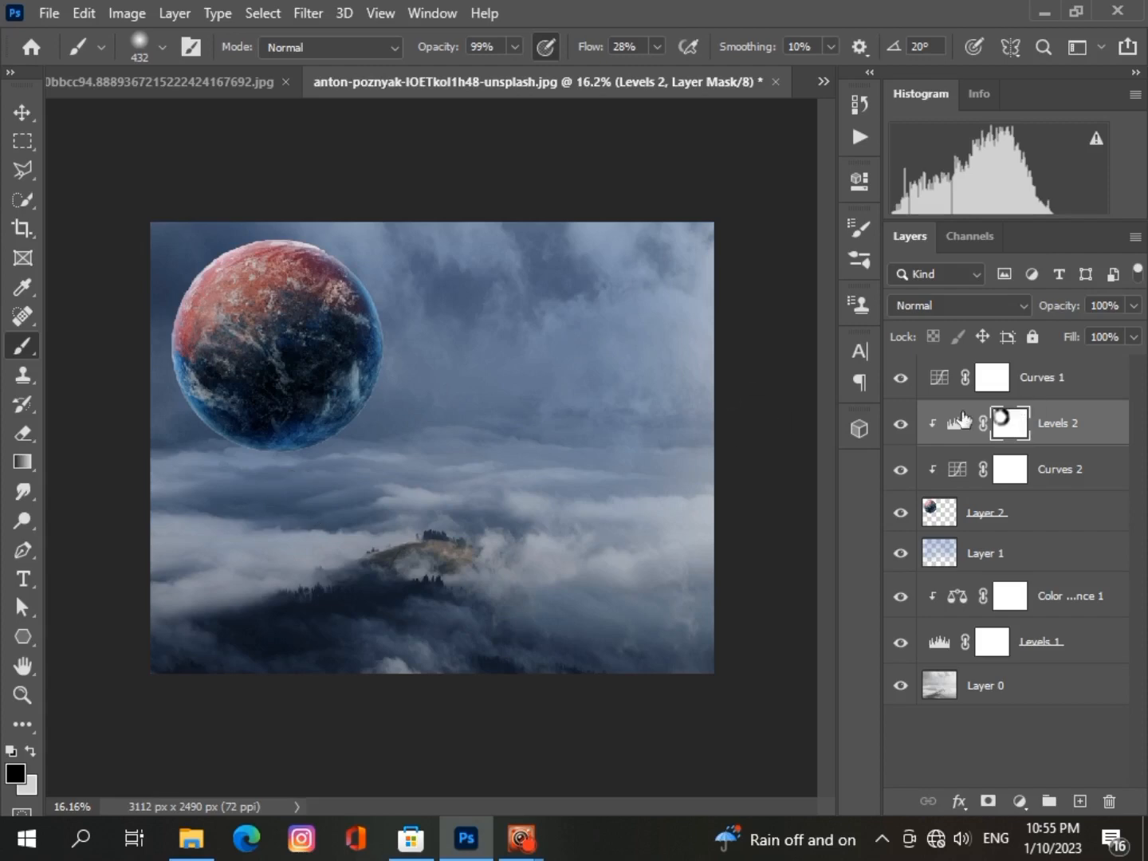
Toggle the planet's clipped Levels and Curves adjustments to compare their effect
click(900, 424)
click(901, 425)
click(903, 471)
scroll(219, 469, up, 1)
scroll(220, 468, down, 1)
scroll(220, 468, up, 1)
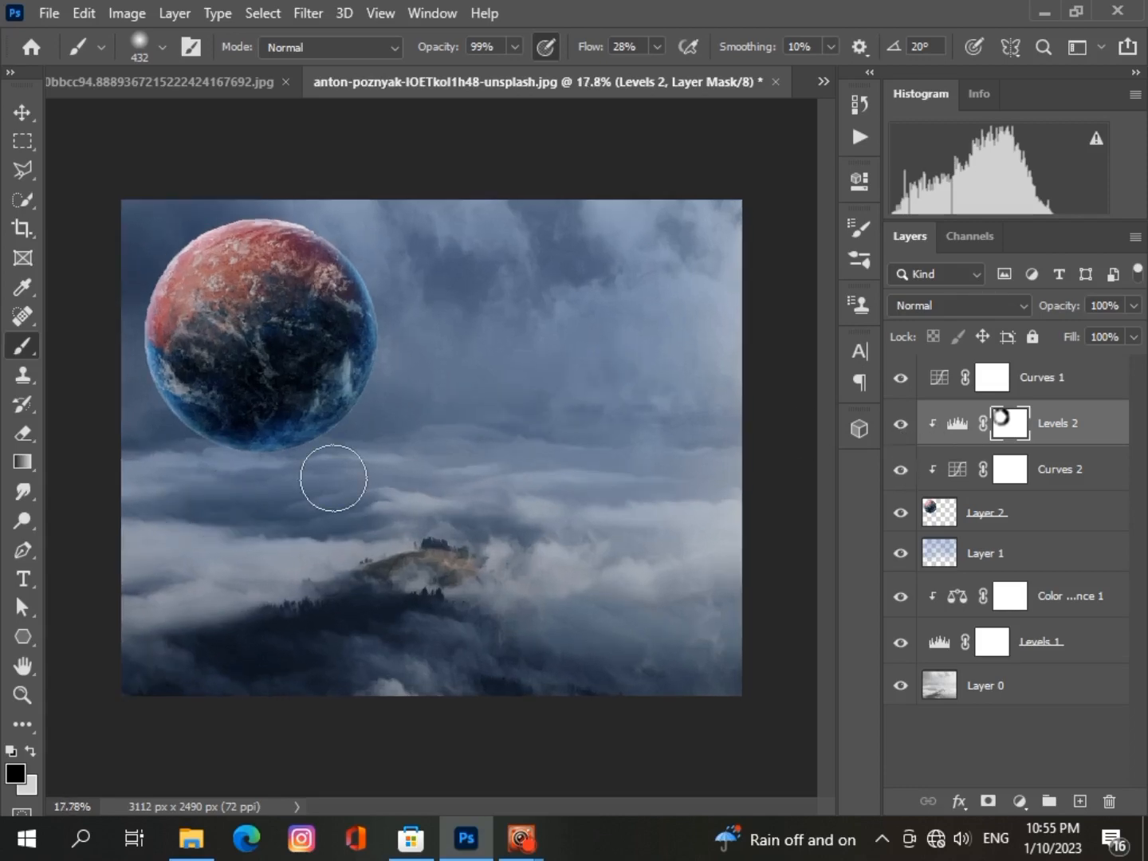
Swap the foreground to light gray and paint over the planet's inner right side on the Levels 2 mask
scroll(333, 478, down, 1)
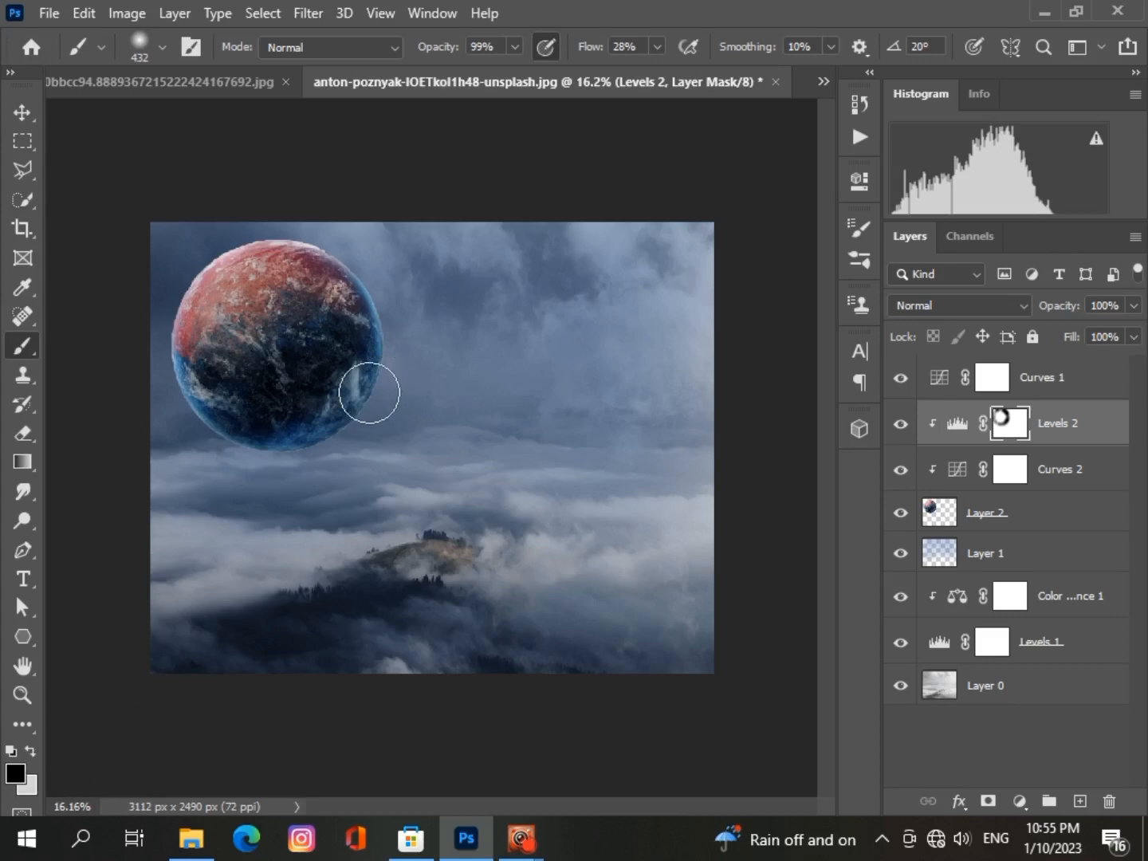
click(33, 751)
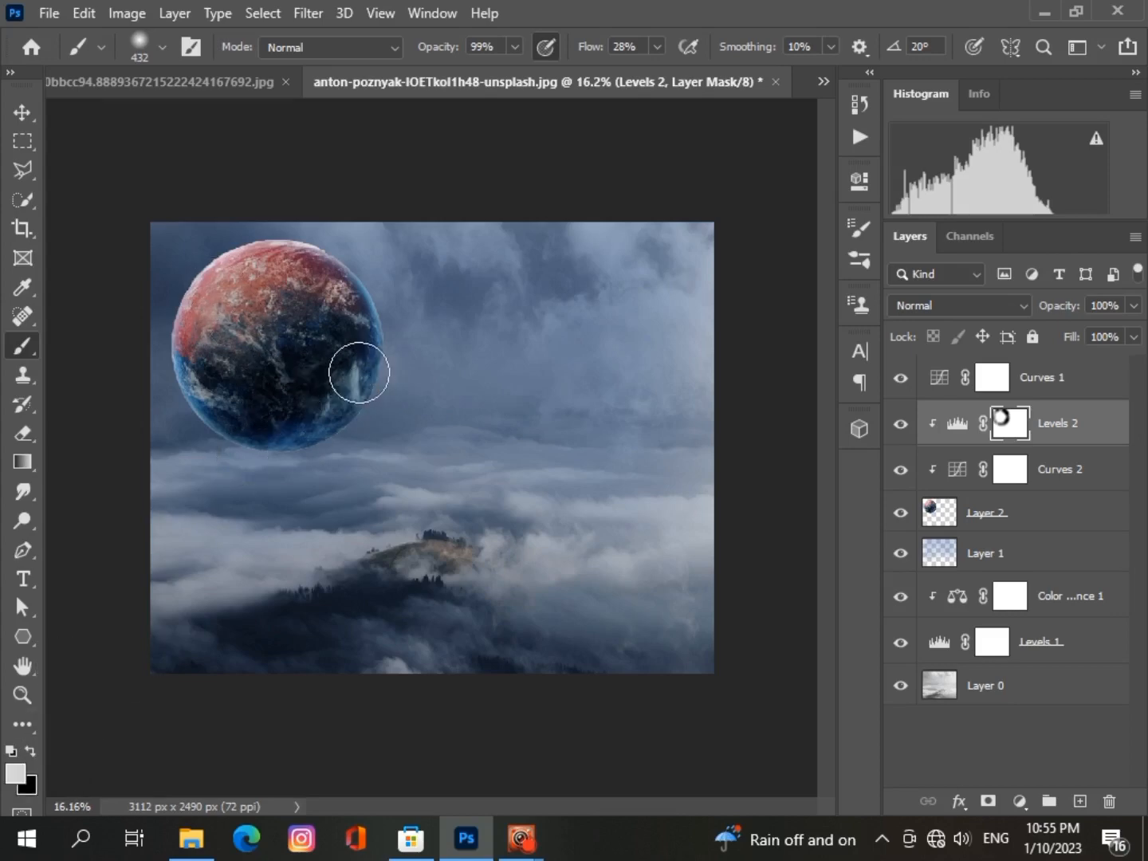
mouse_move(358, 372)
mouse_down()
mouse_move(299, 419)
mouse_move(263, 411)
mouse_move(364, 369)
mouse_move(315, 310)
mouse_move(332, 310)
mouse_move(298, 275)
mouse_up()
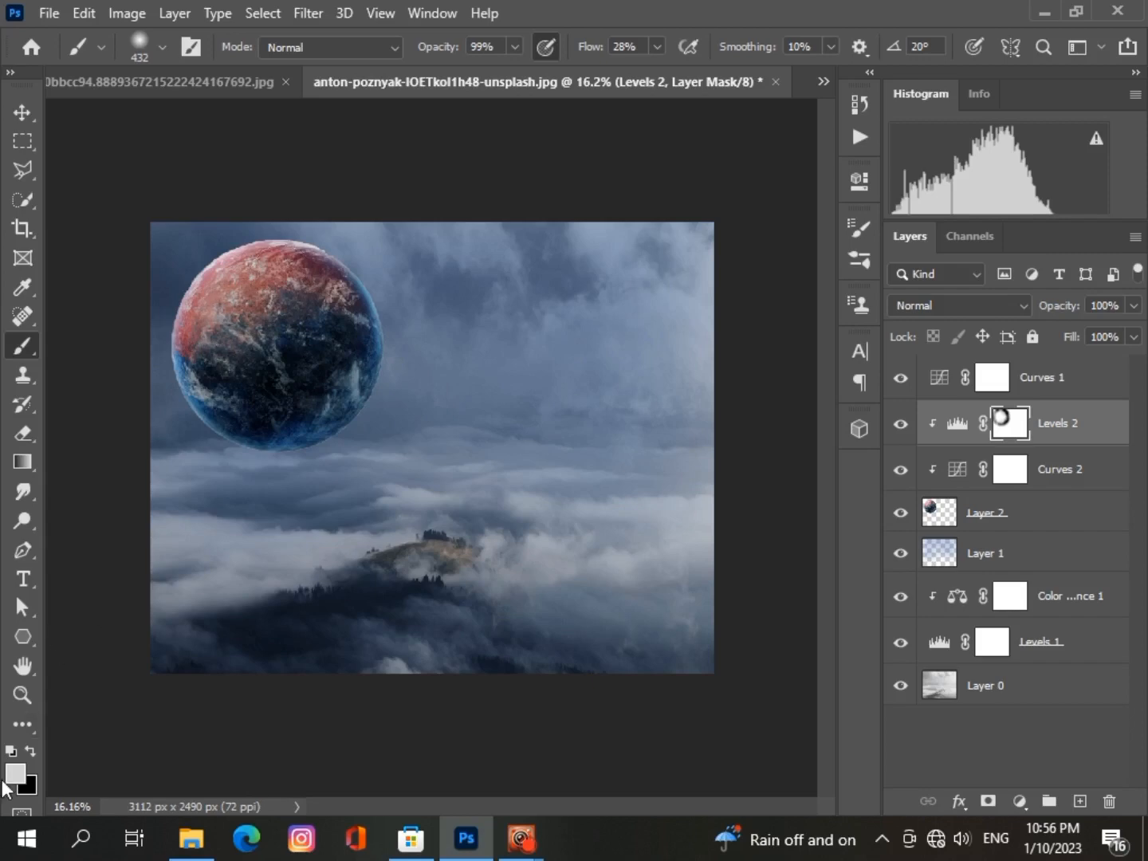
Paint black over the planet's upper-right area on the Levels 2 mask with a soft 1457 px brush
click(35, 750)
click(161, 46)
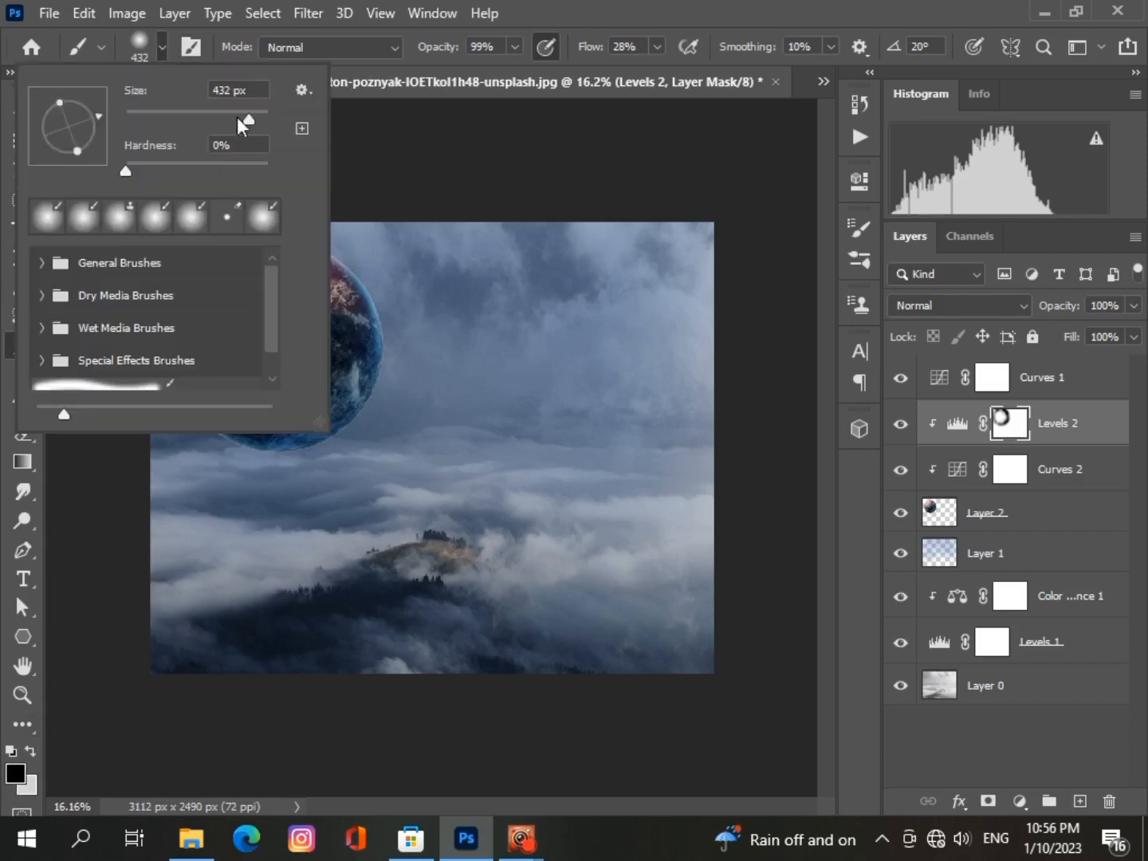
mouse_move(255, 116)
mouse_down()
mouse_move(237, 116)
mouse_move(256, 119)
mouse_up()
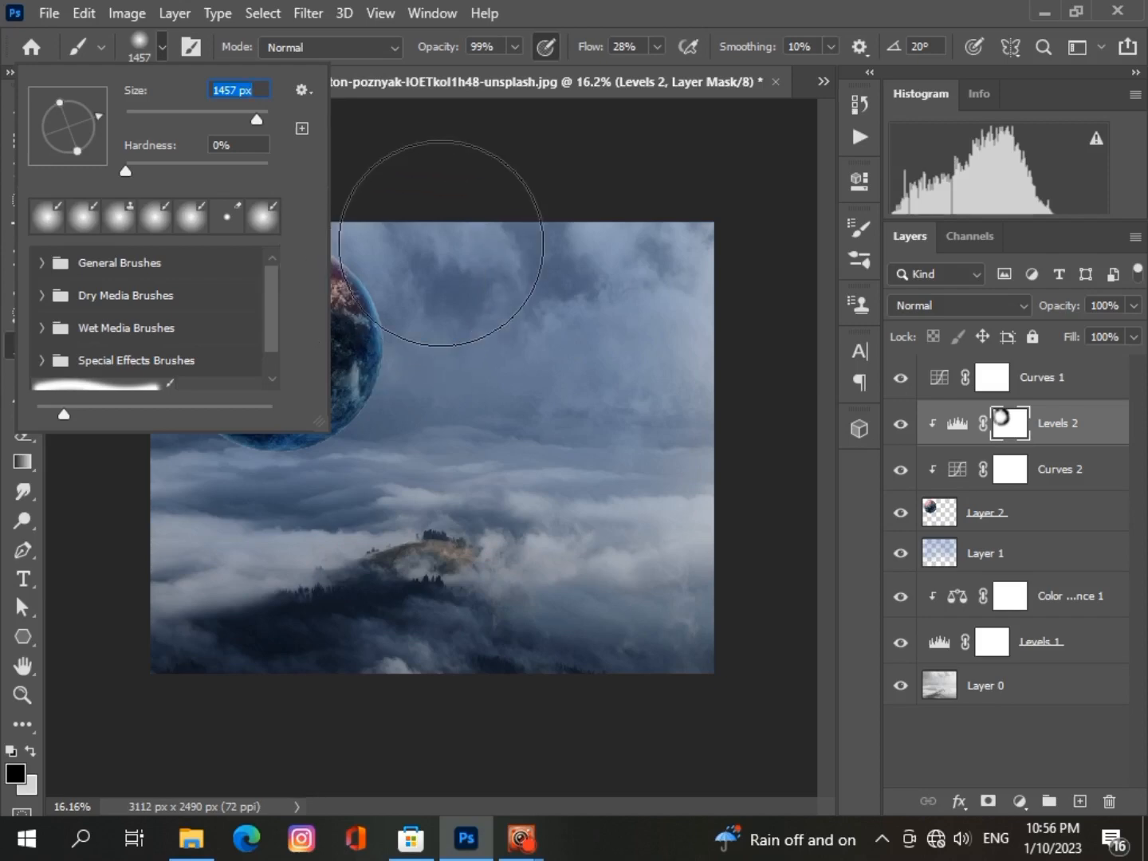
click(429, 243)
mouse_move(427, 239)
mouse_down()
mouse_move(369, 179)
mouse_move(386, 211)
mouse_move(377, 250)
mouse_move(357, 257)
mouse_move(375, 204)
mouse_move(314, 182)
mouse_up()
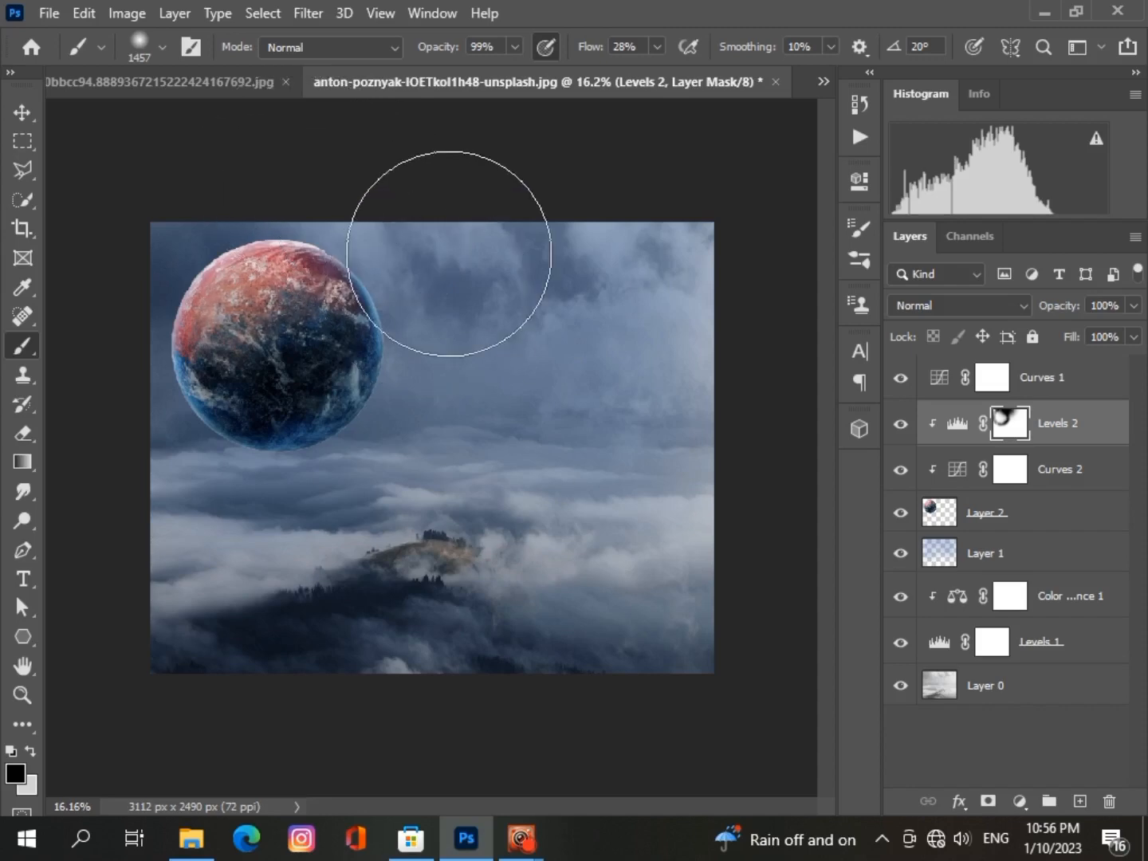
scroll(553, 485, down, 2)
scroll(554, 485, up, 2)
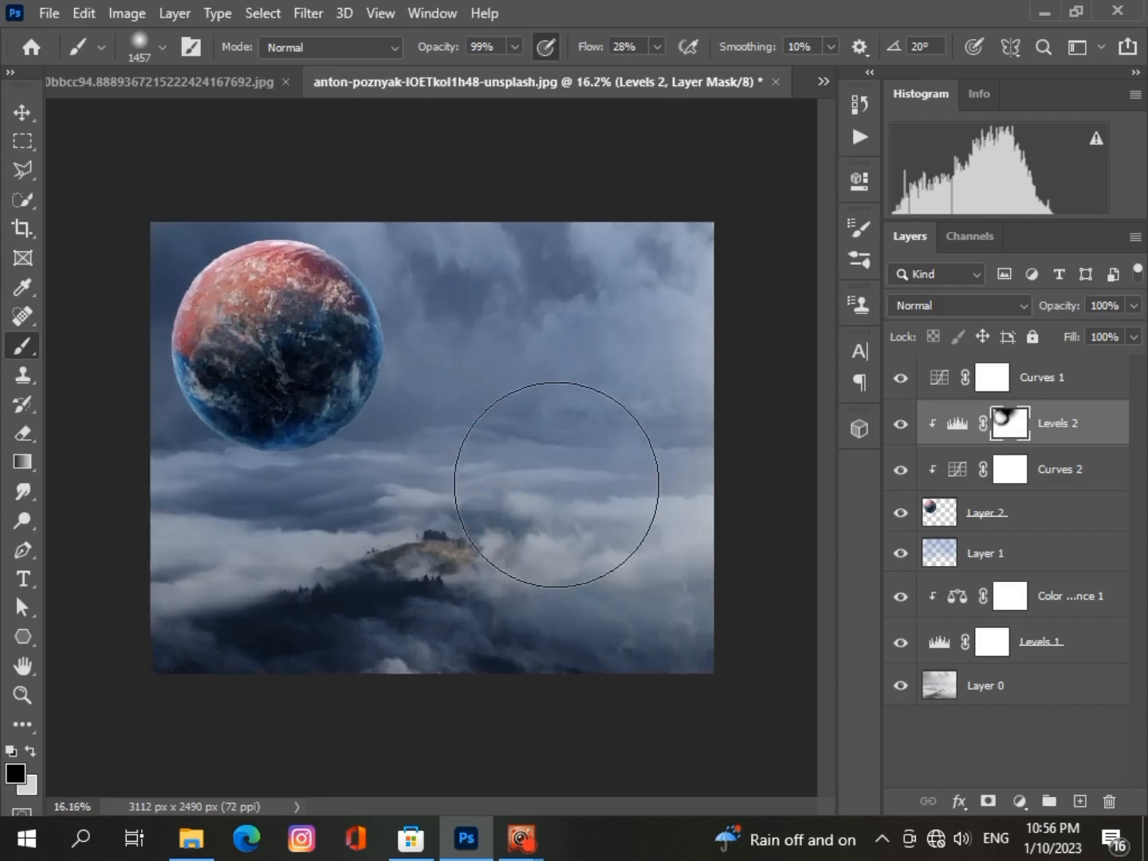
Switch to the seaside cliff photo and select the cliff with the standing figure using the Object Selection tool
scroll(557, 484, down, 1)
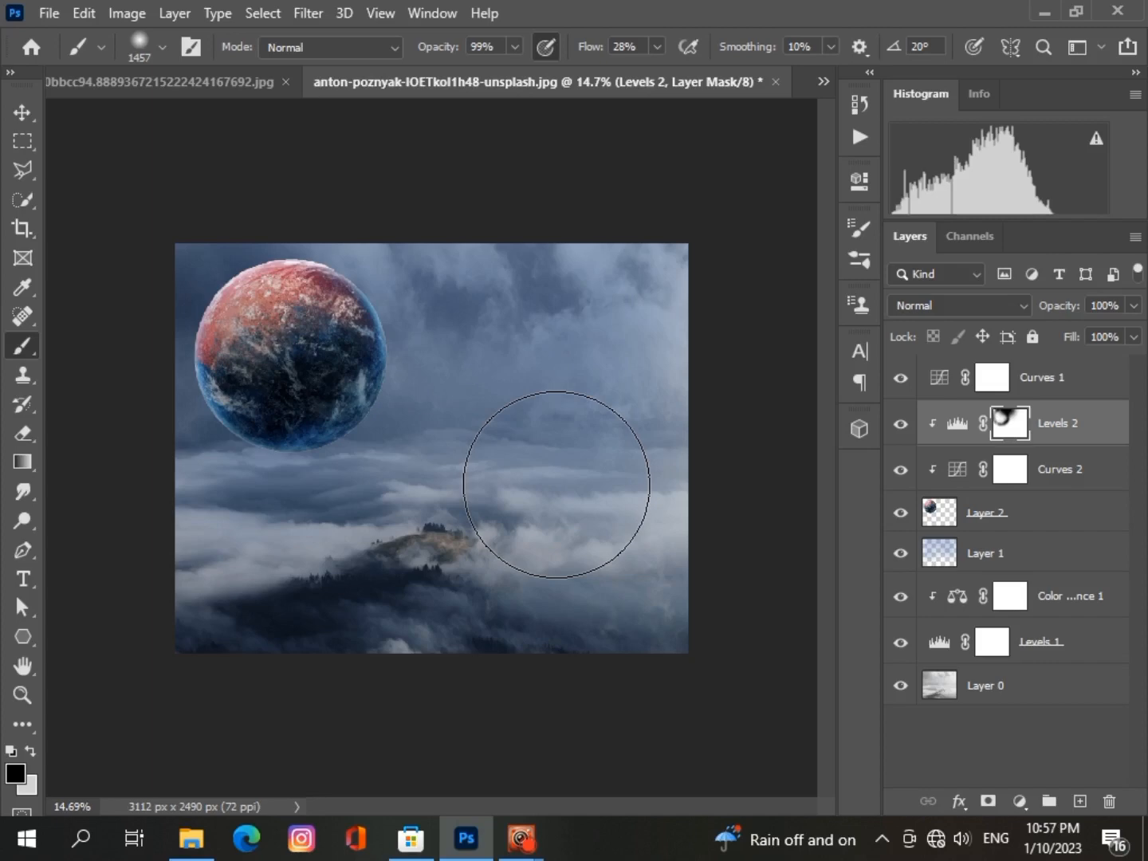
click(23, 111)
click(823, 82)
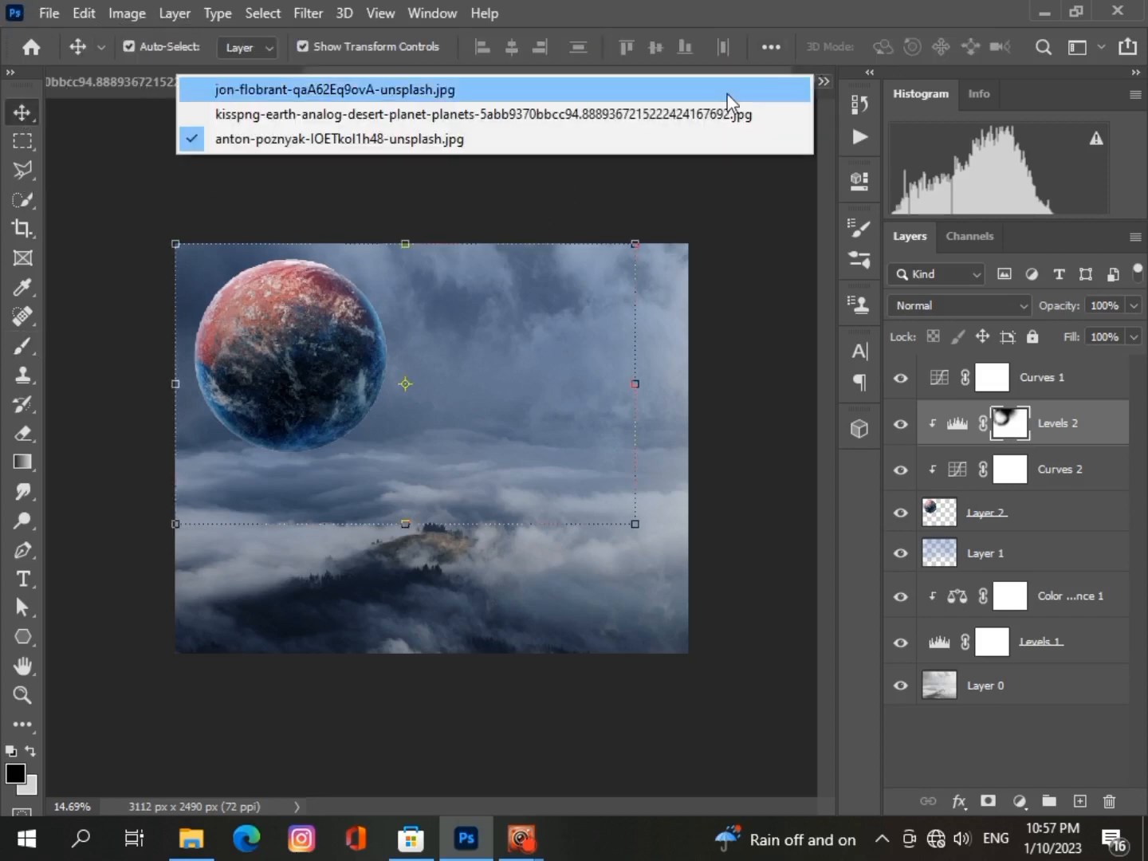
click(452, 92)
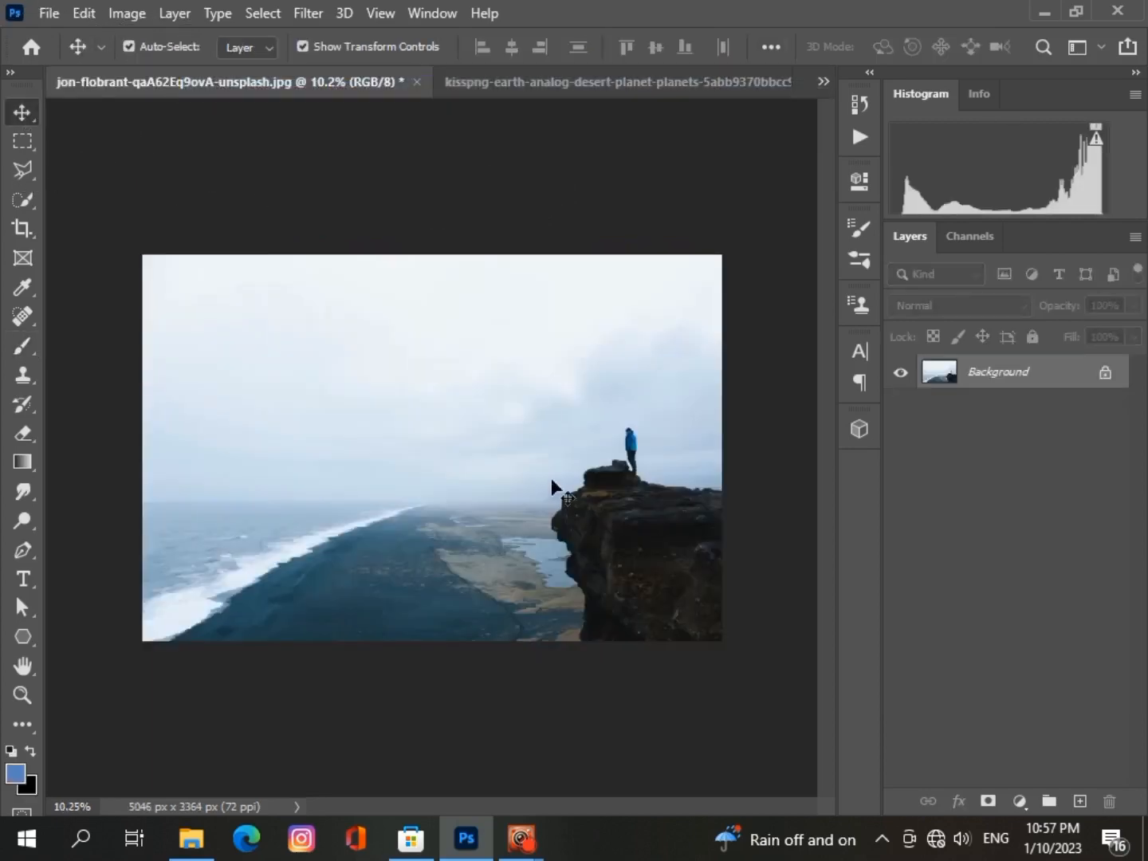
right_click(26, 204)
click(94, 195)
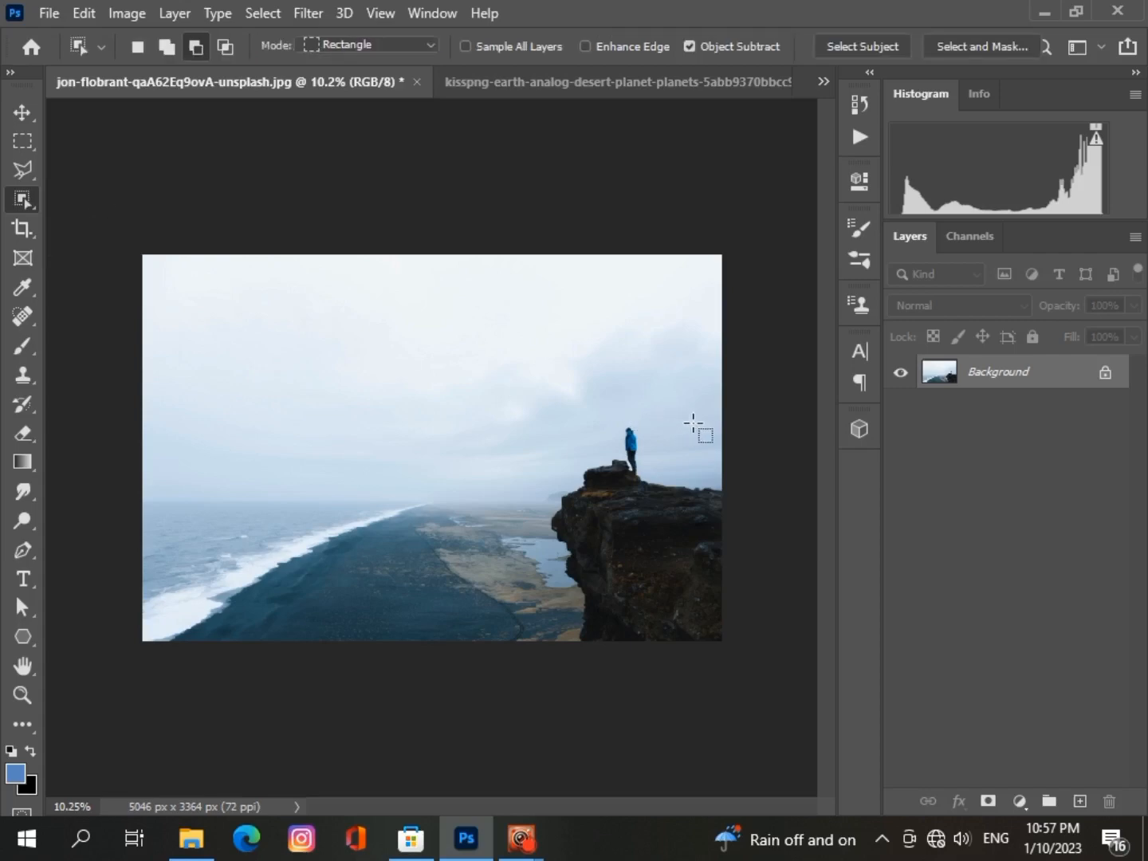
drag(719, 412, 545, 654)
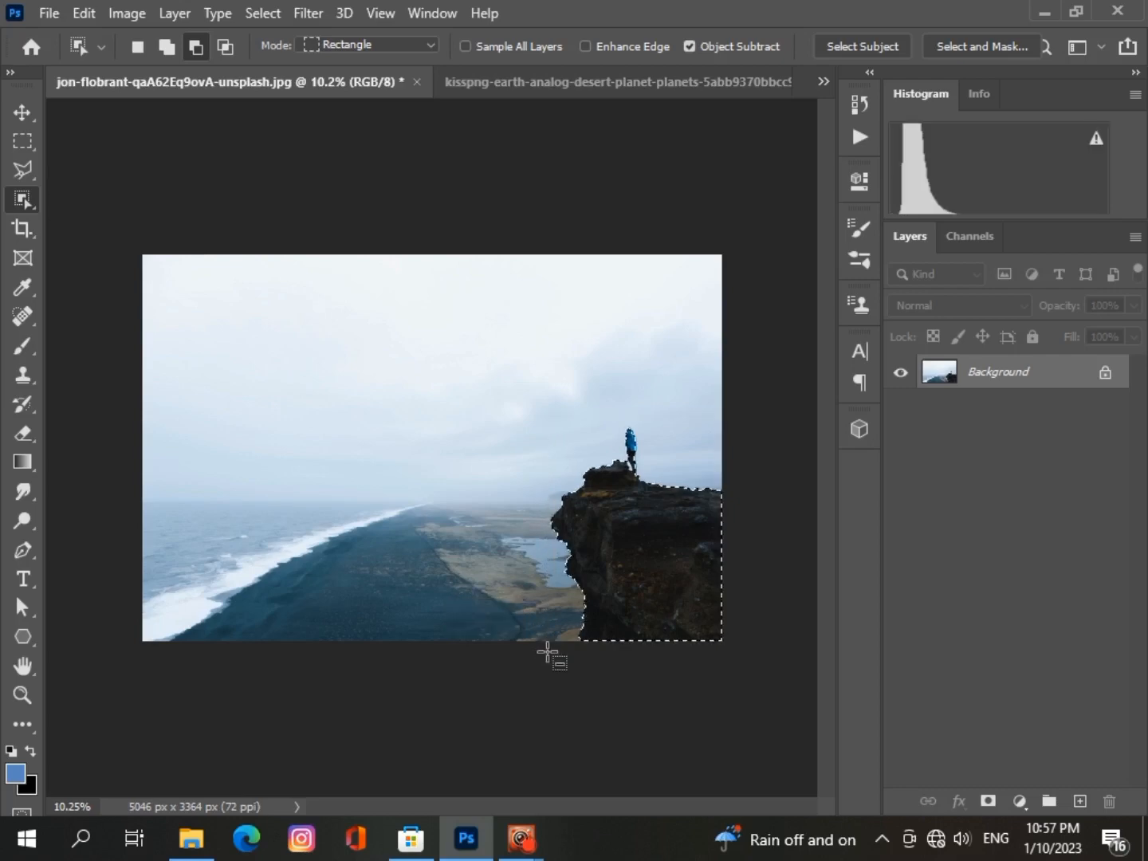
Try to clear the sky gap between the rock and the figure's leg with a soft 25 px brush
scroll(547, 653, up, 1)
scroll(721, 587, up, 4)
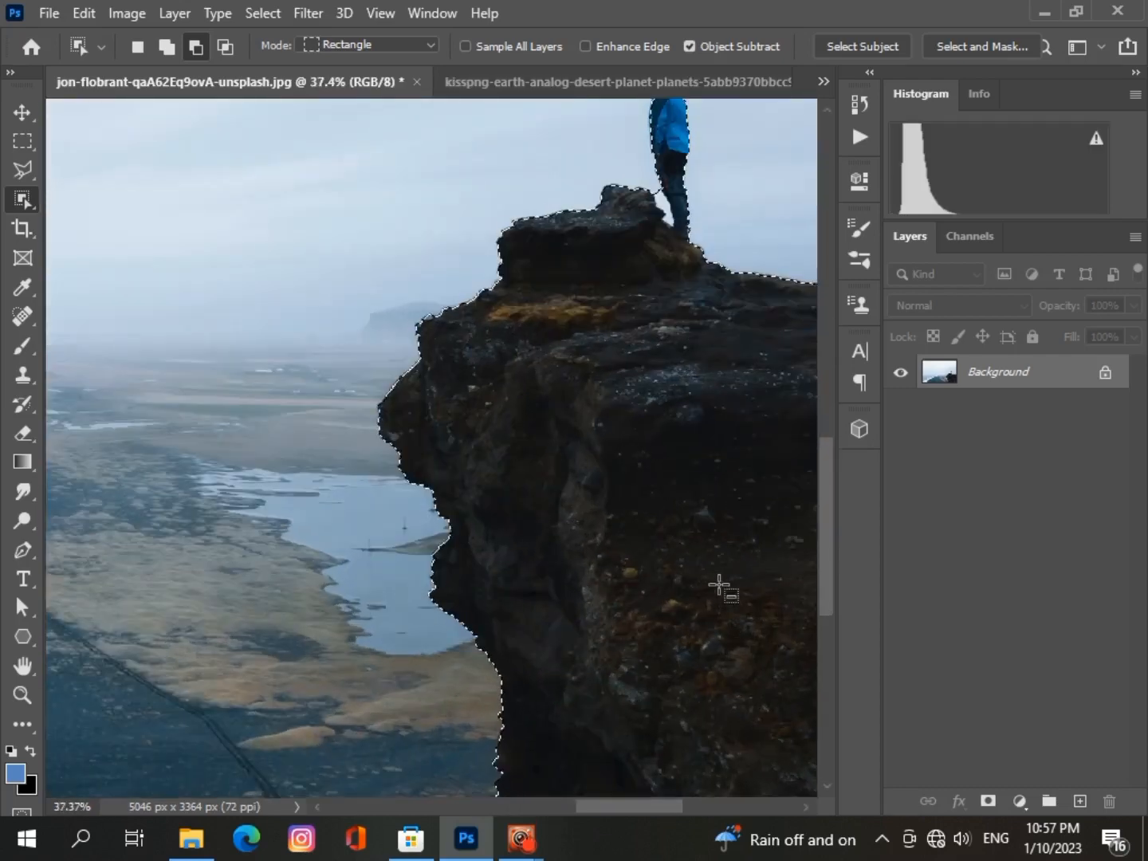
scroll(720, 587, up, 1)
drag(827, 646, 828, 475)
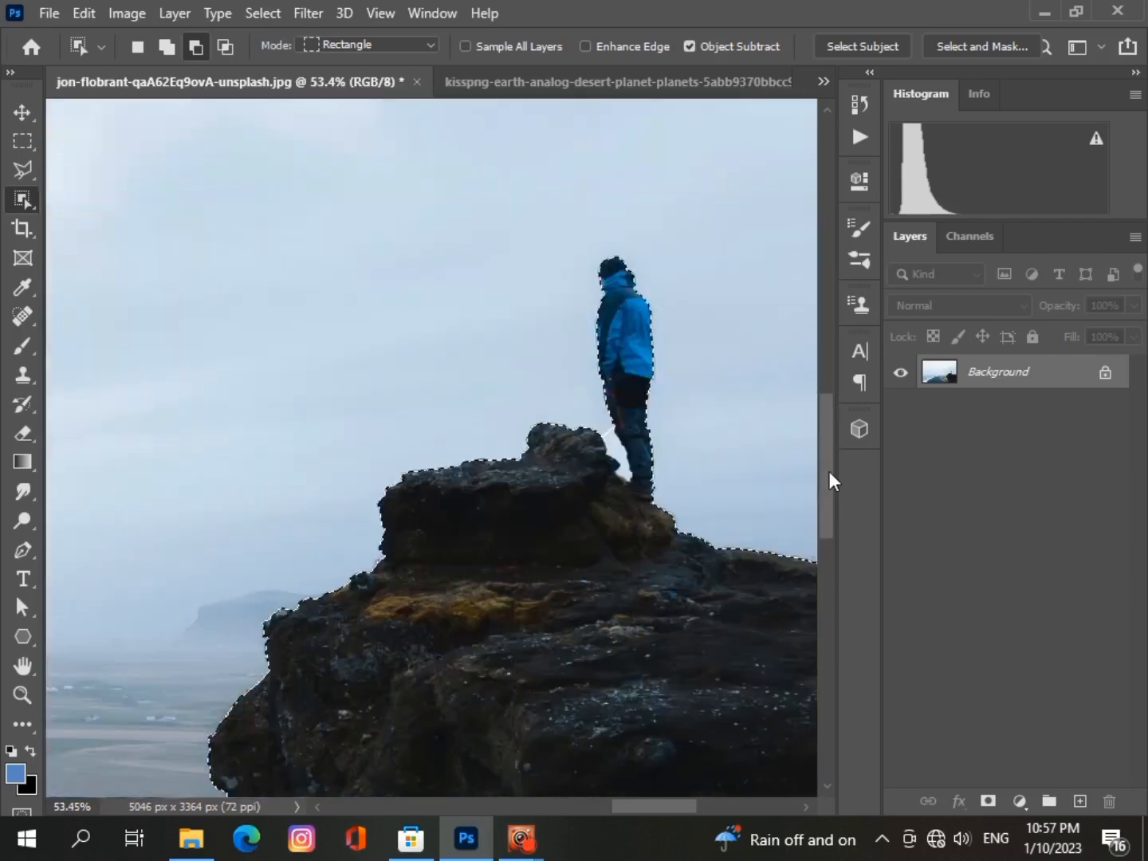
scroll(632, 469, up, 4)
scroll(566, 356, up, 1)
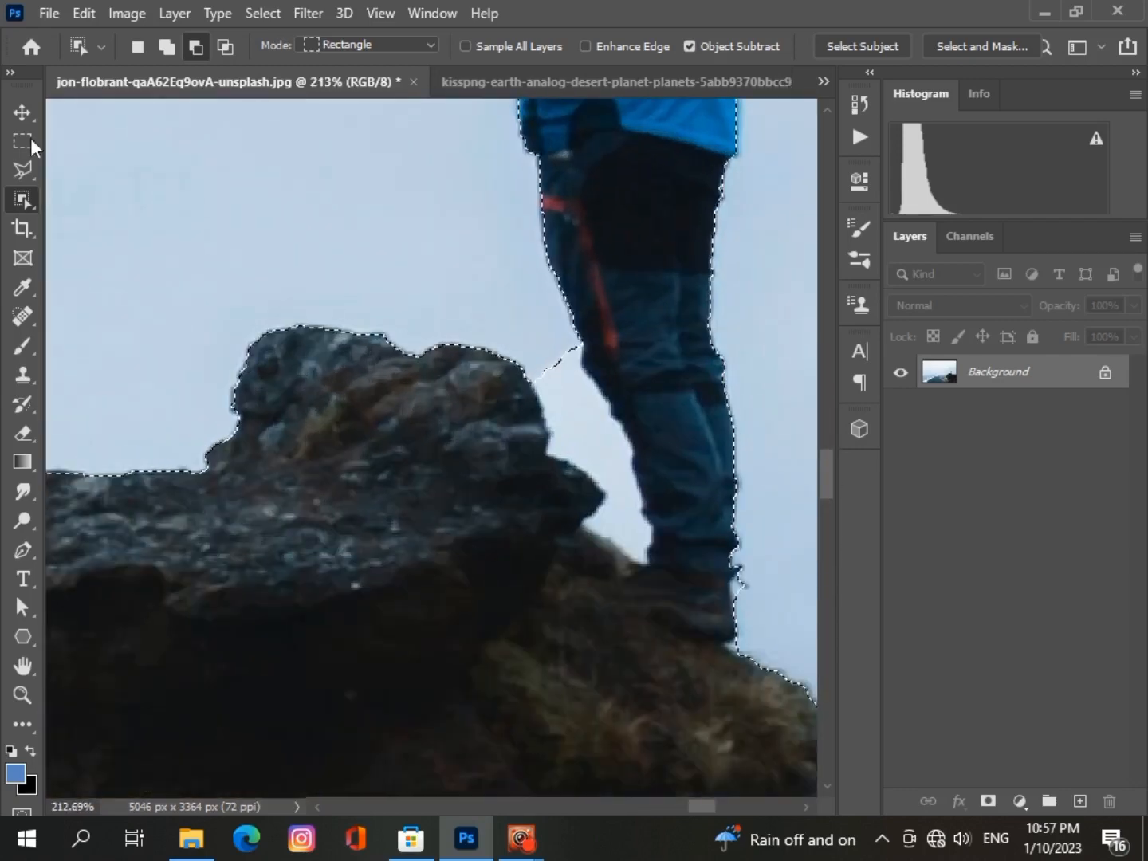
click(21, 350)
click(161, 46)
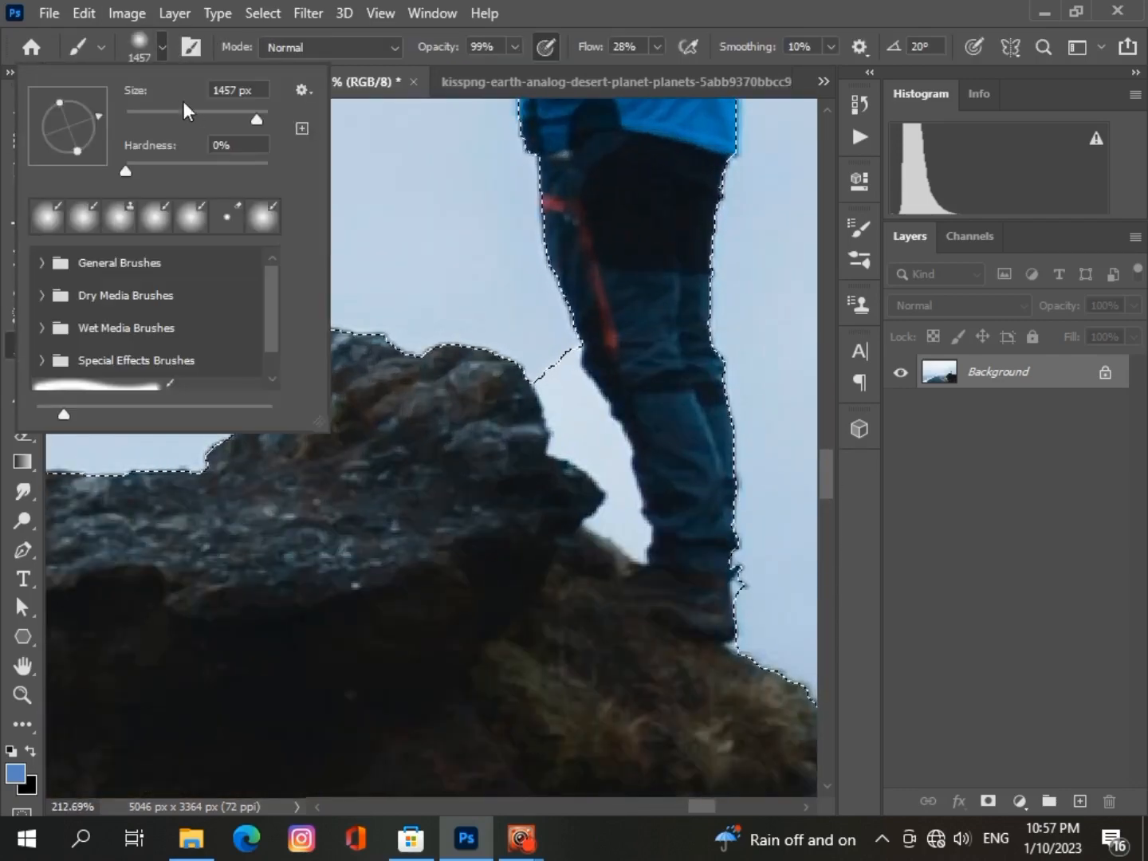
click(190, 111)
click(153, 110)
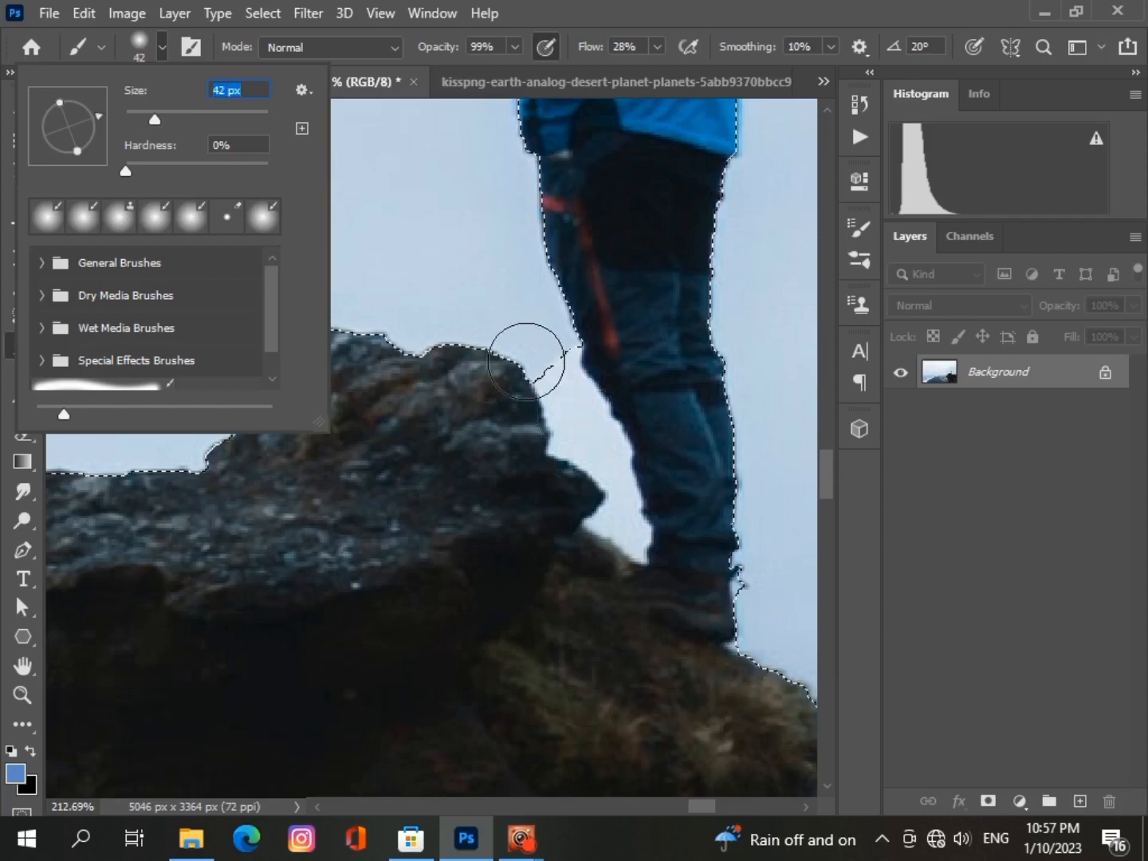
click(143, 110)
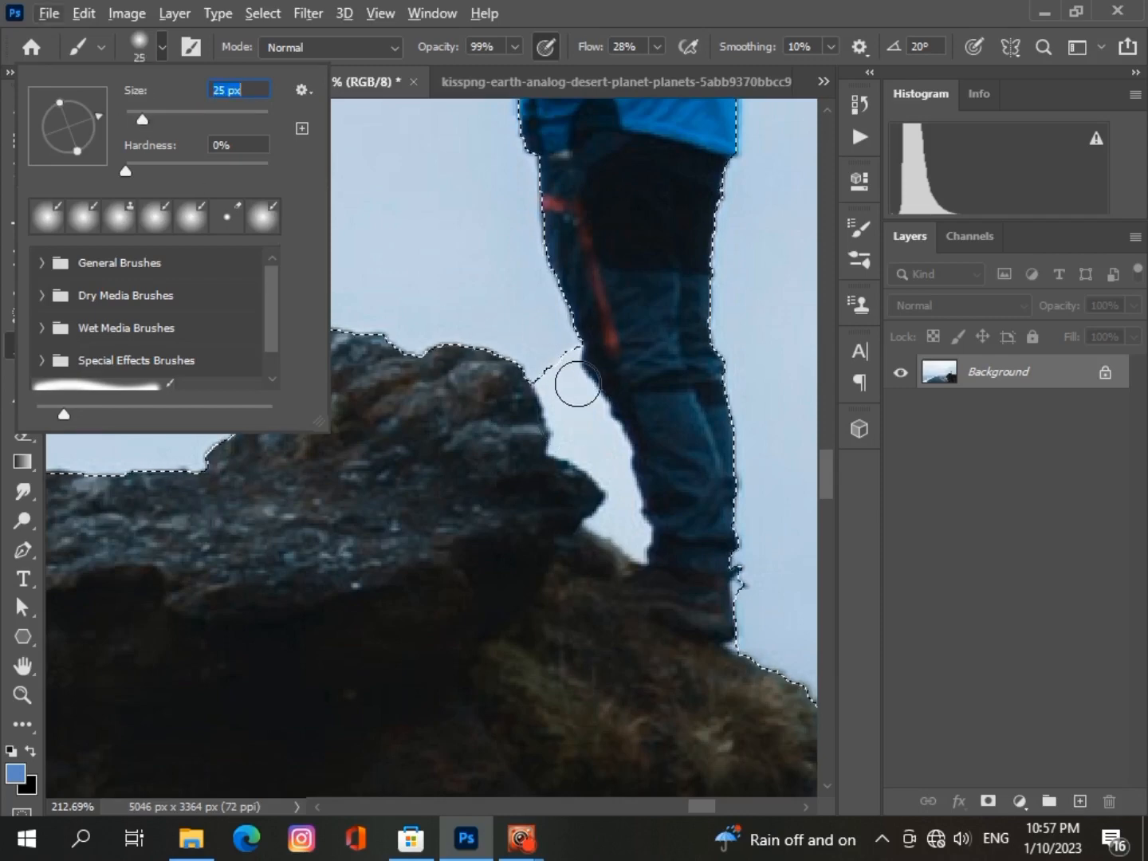
click(563, 380)
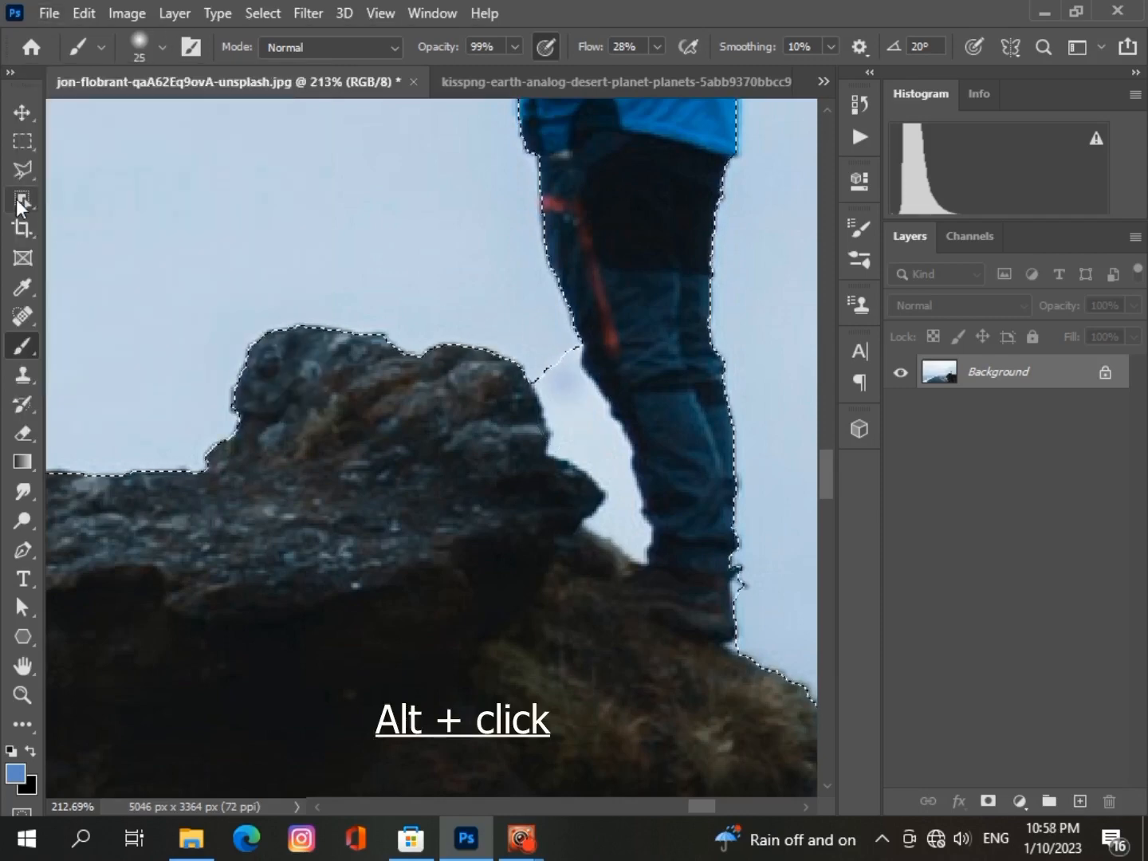
Subtract the sky gap beside the figure's leg and the sky behind the boot from the selection with Quick Selection
click(23, 199)
click(120, 222)
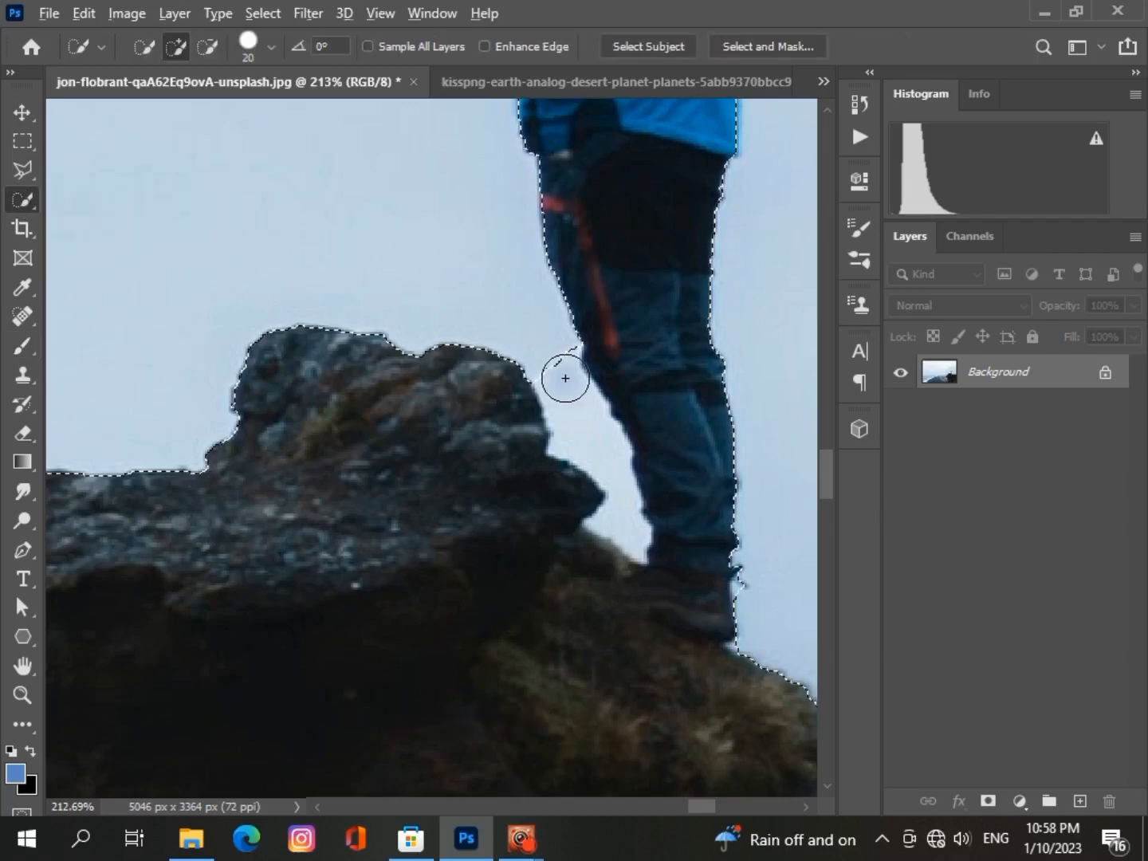
drag(562, 377, 623, 522)
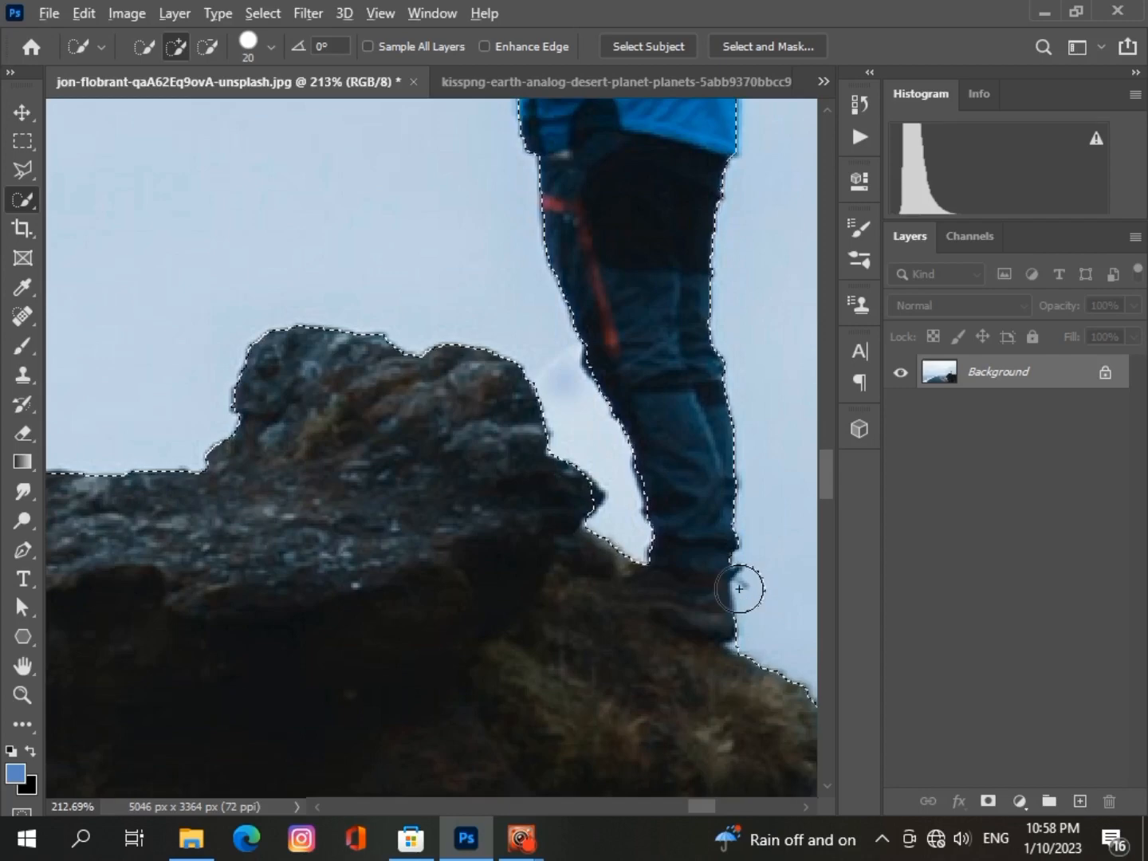
key(alt)
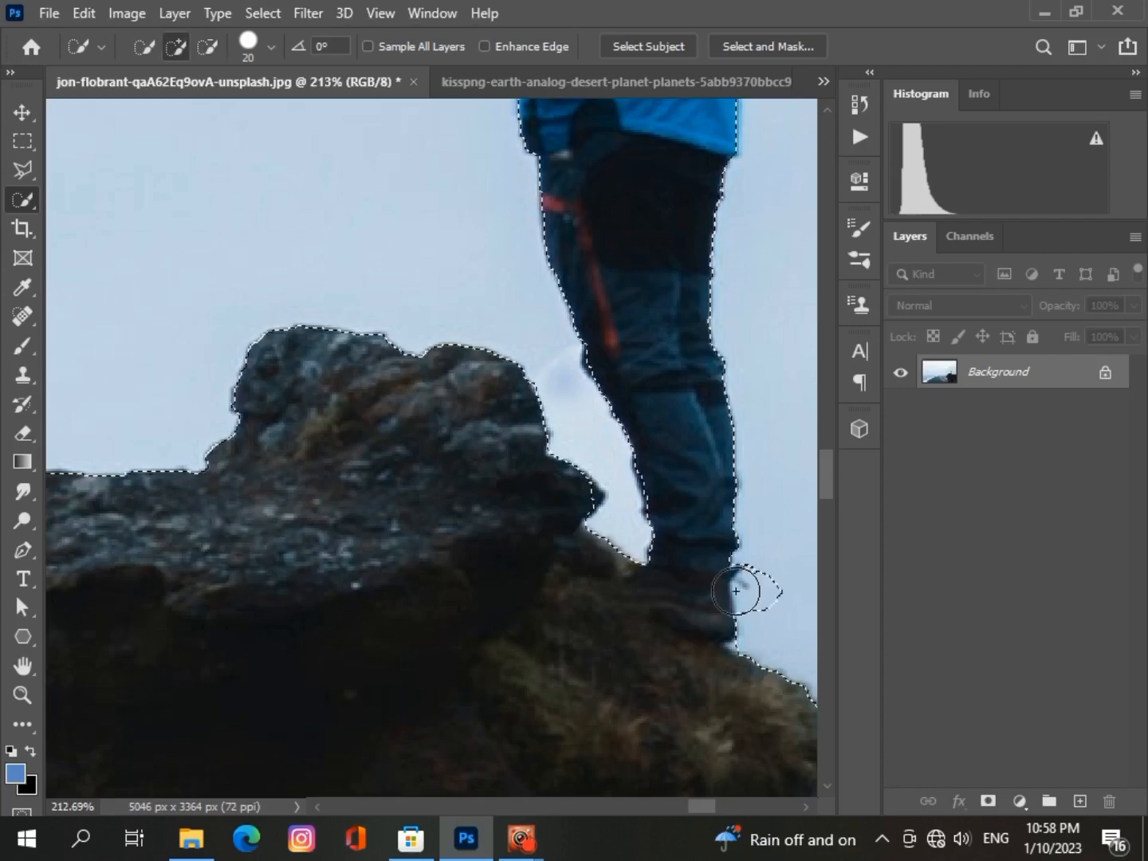
click(740, 589)
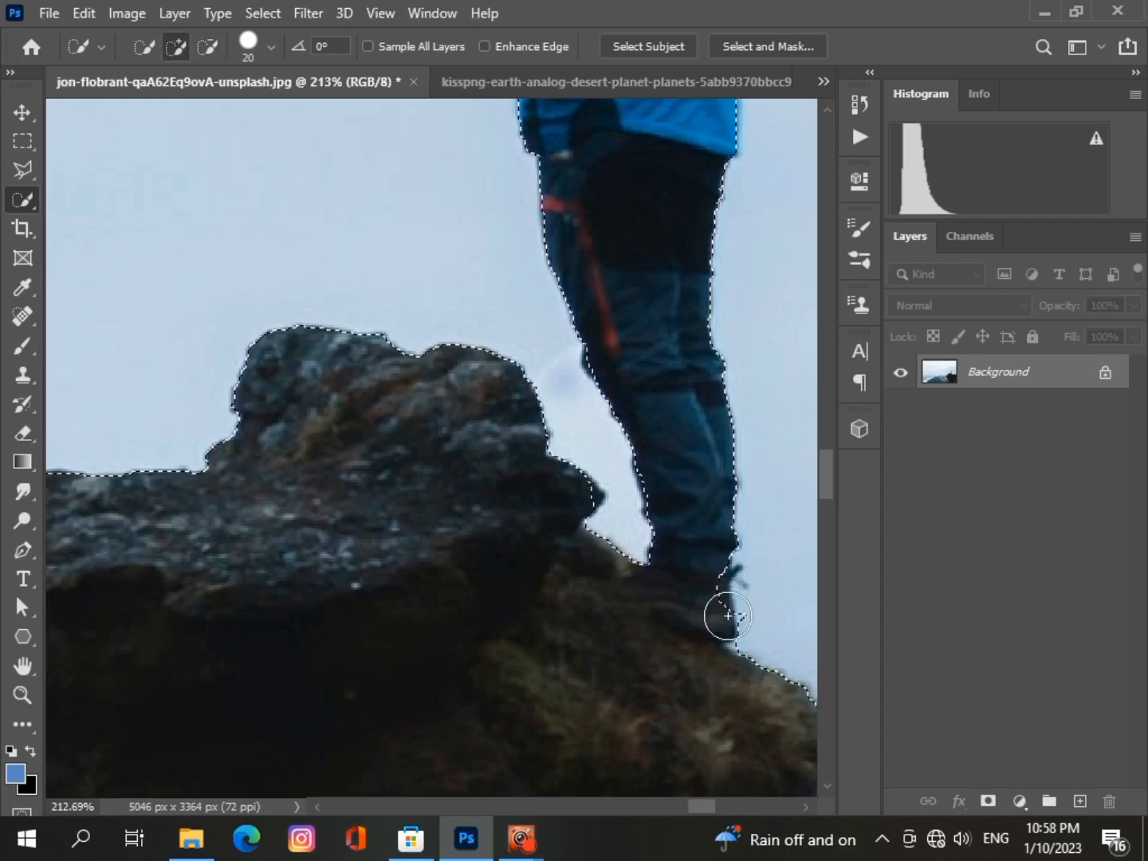
Copy the selected cliff and figure and paste them into the cloud landscape composite
scroll(728, 613, down, 5)
scroll(727, 615, down, 5)
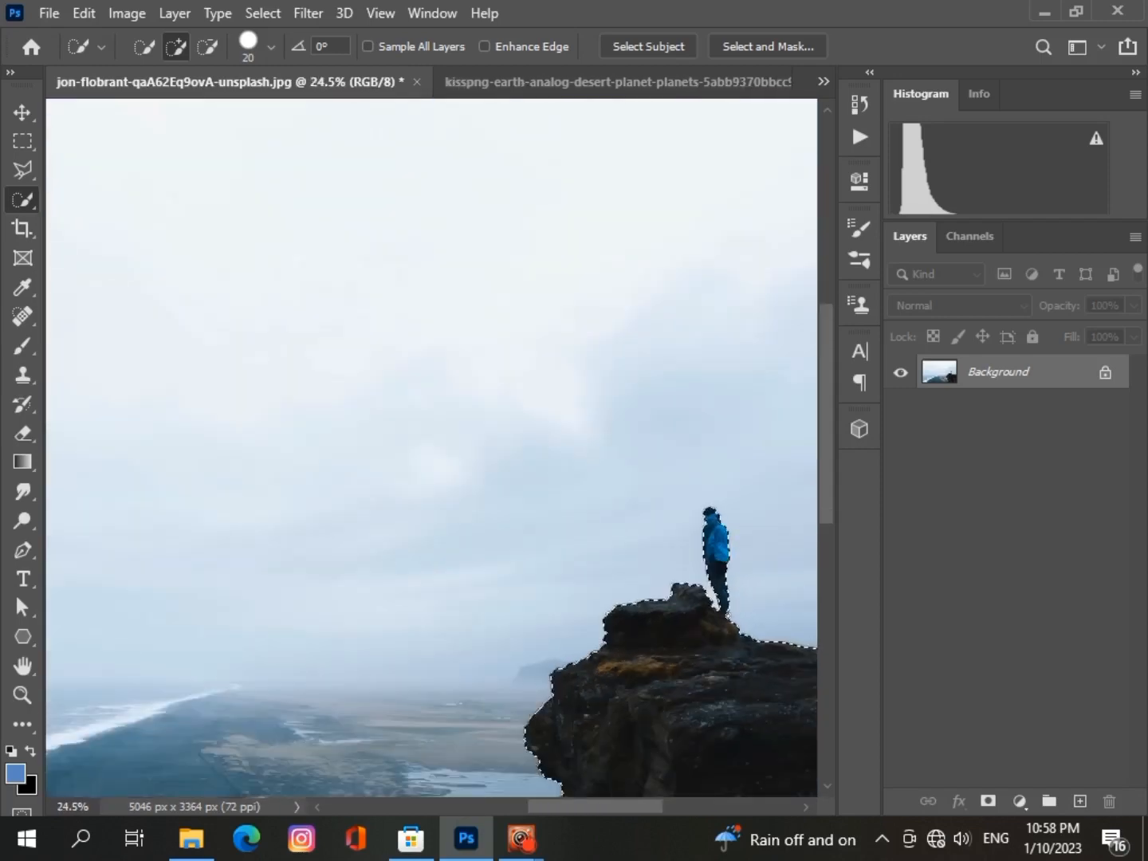
key(ctrl+c)
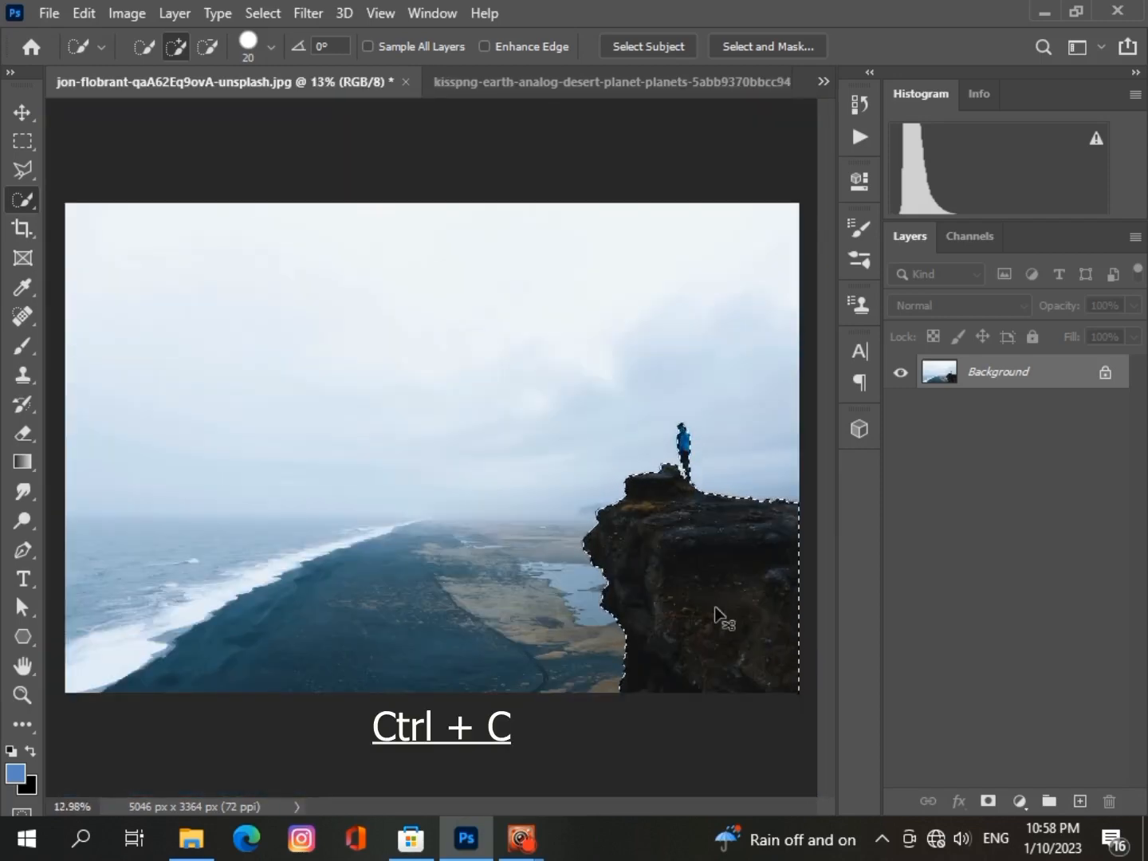
click(579, 84)
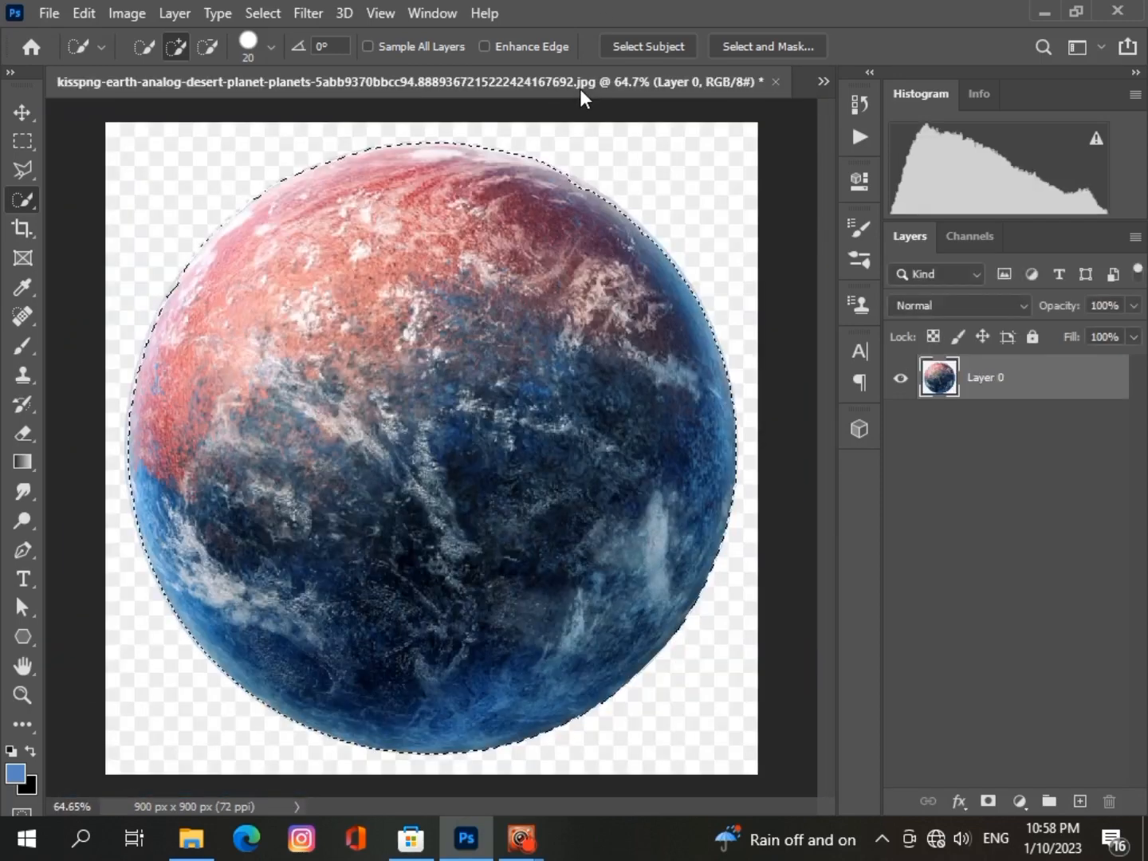
click(822, 82)
click(443, 139)
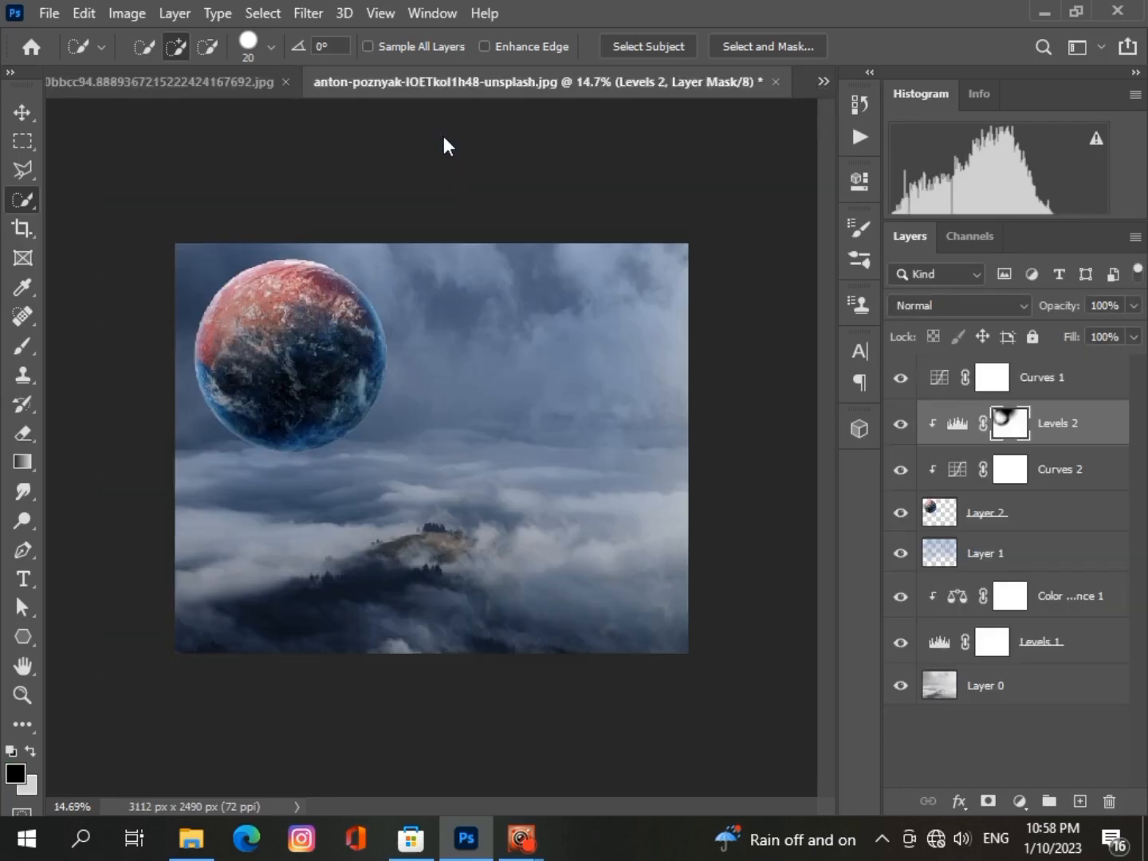
key(ctrl+v)
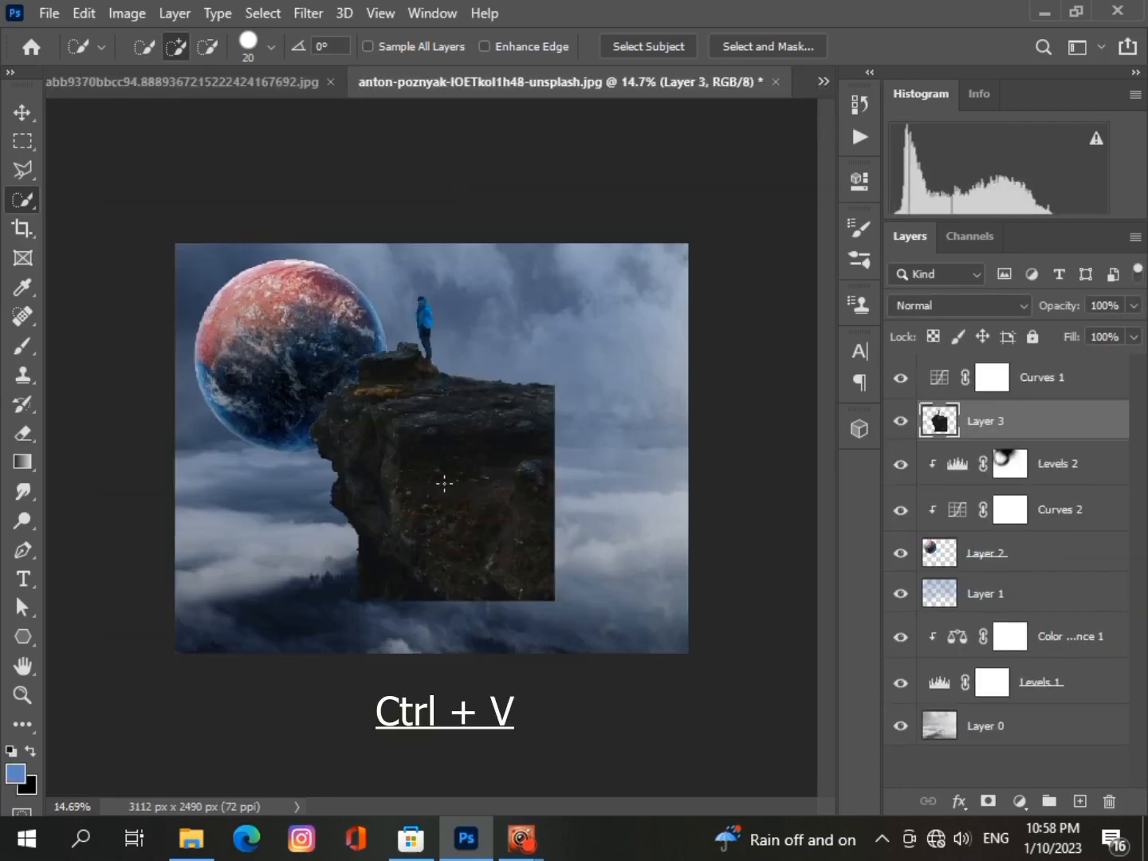
Scale the pasted cliff and figure to 74.90% and place them in the lower-right corner of the landscape
click(21, 111)
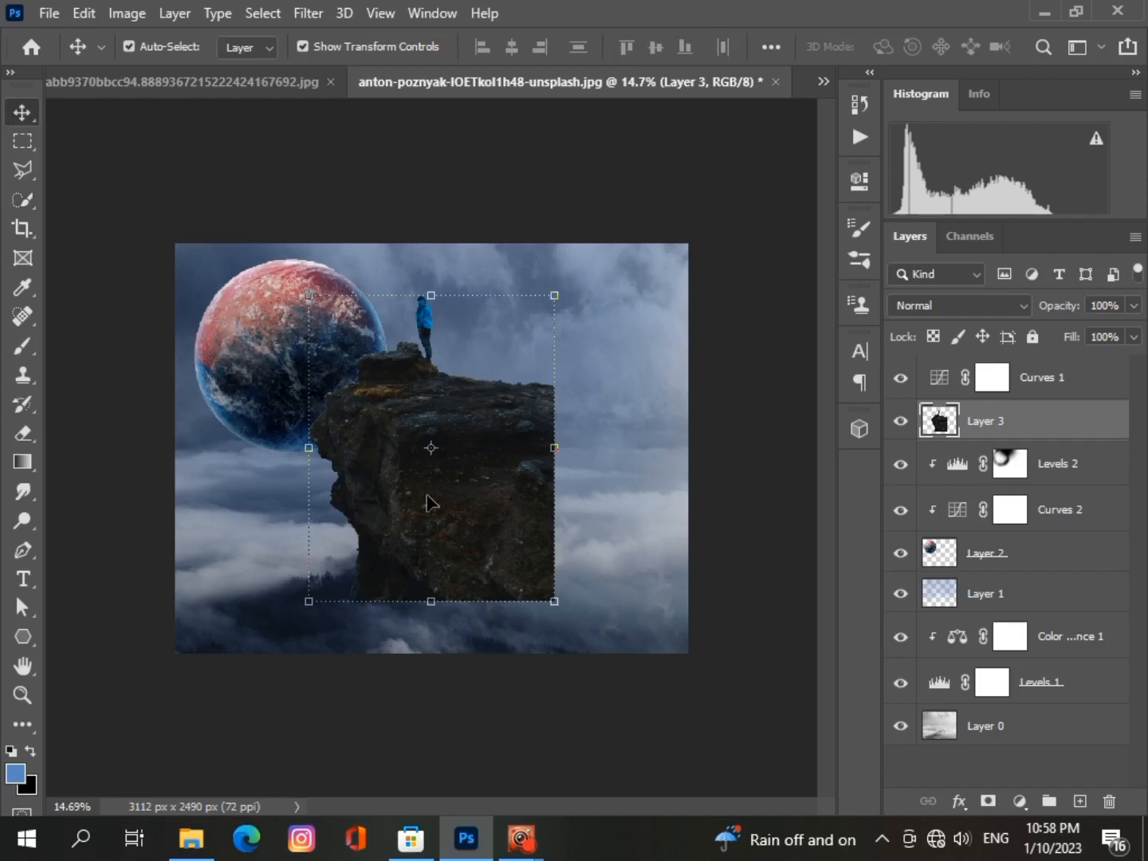
key(ctrl+t)
drag(309, 296, 350, 347)
drag(453, 474, 622, 548)
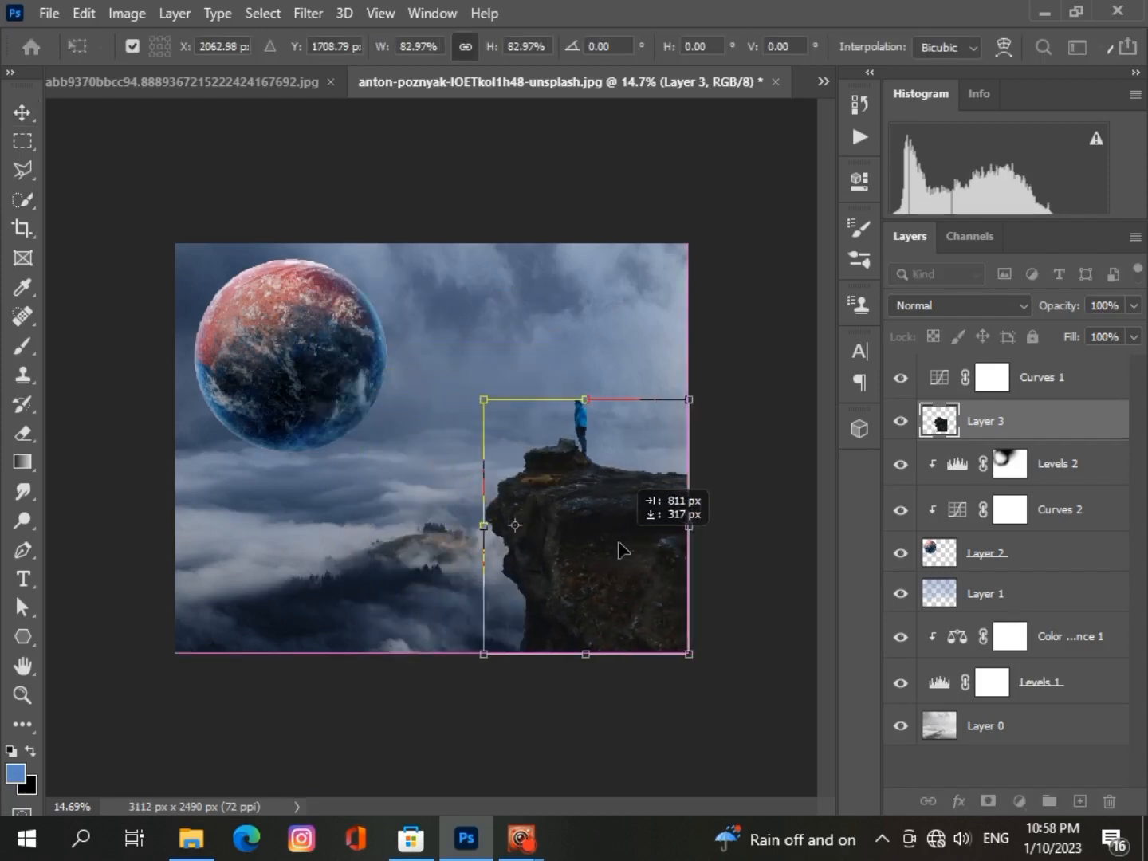
drag(484, 400, 499, 417)
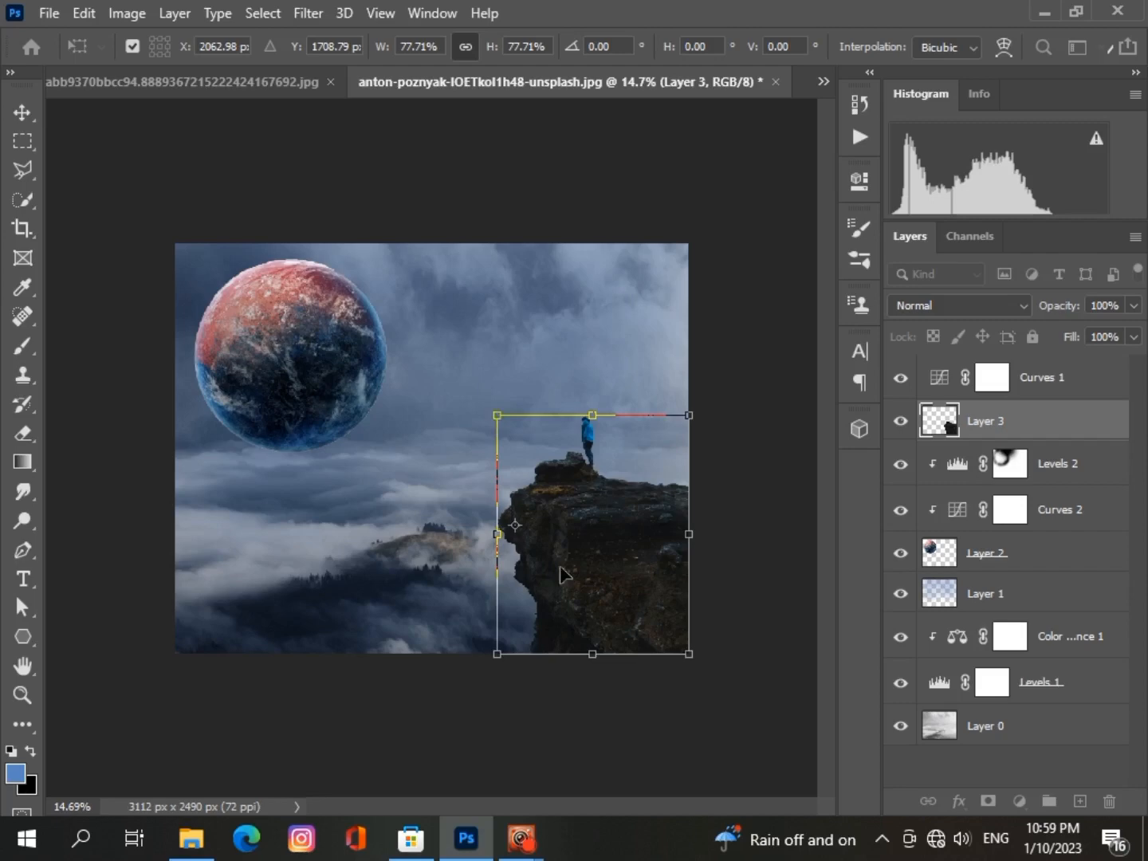
drag(596, 584, 598, 588)
drag(489, 406, 495, 423)
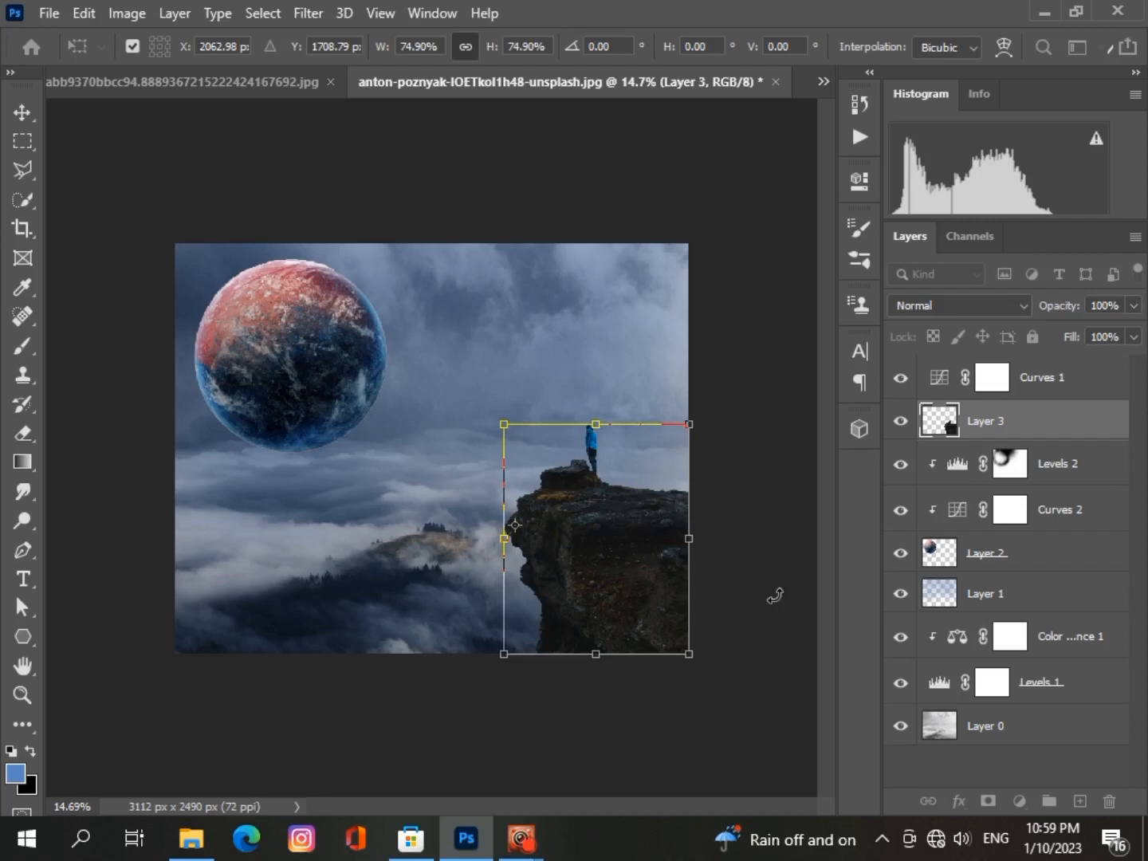
key(Return)
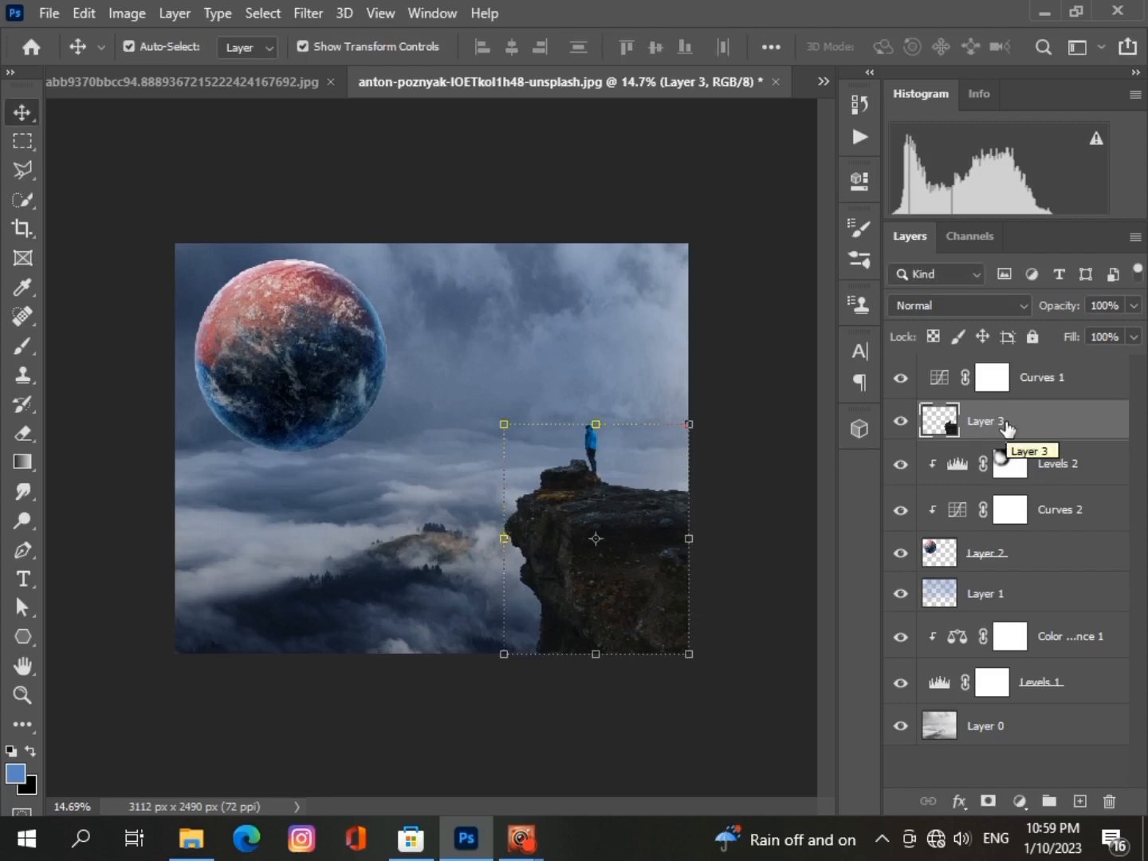
Add a mask to Layer 3 and adjust its image with Hue/Saturation: Hue -11, Saturation +30, Lightness -28
click(985, 801)
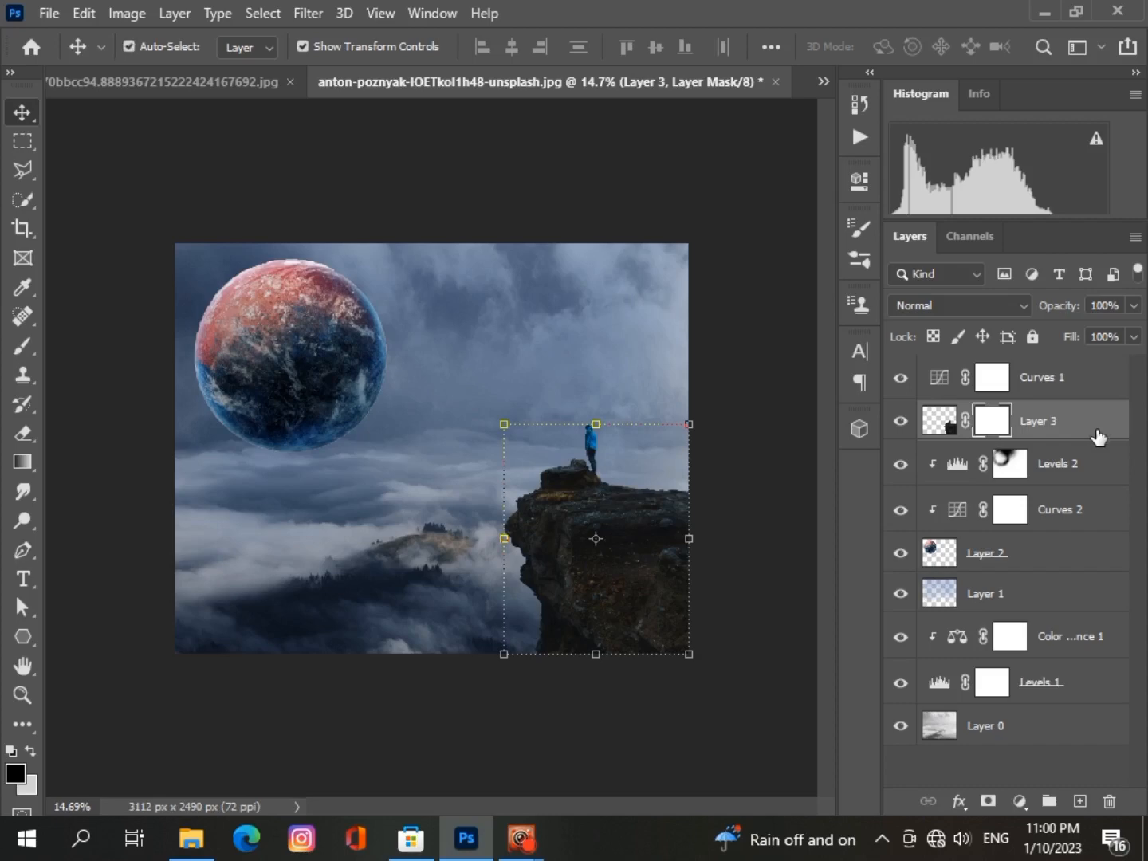
key(ctrl+2)
key(ctrl+u)
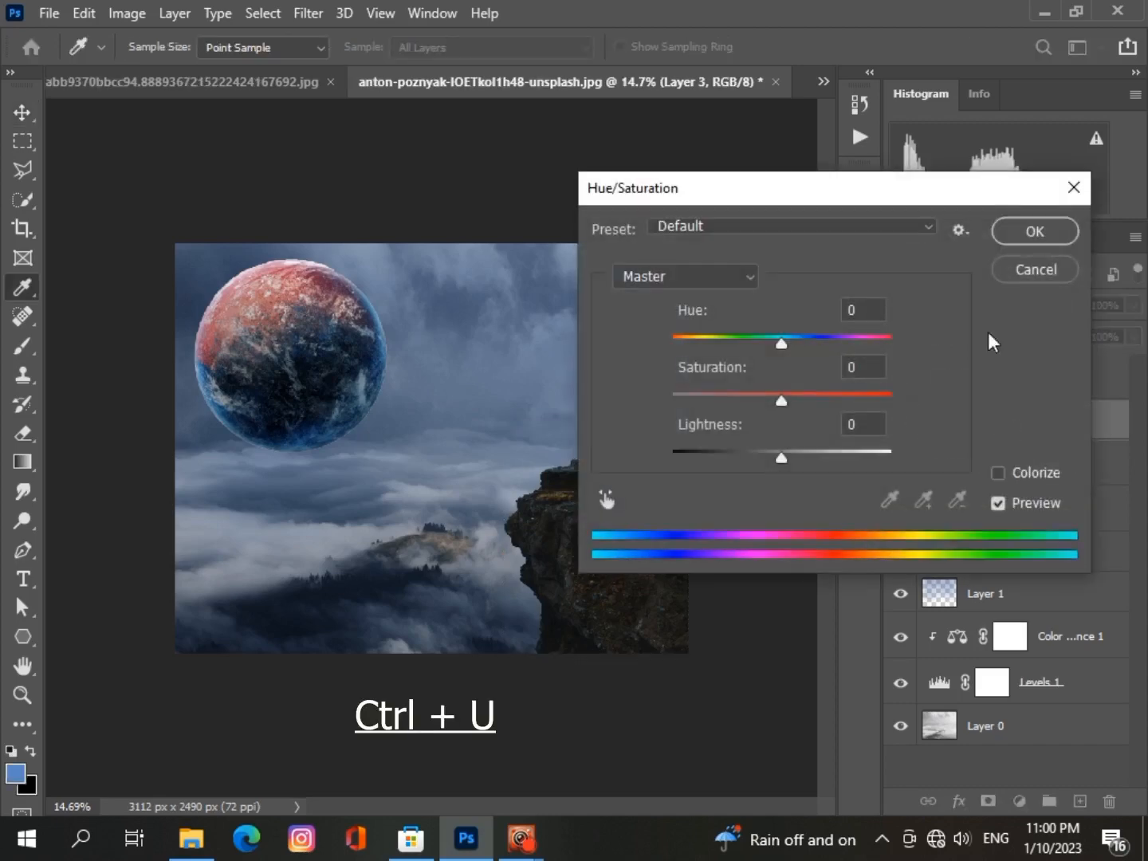
drag(761, 188, 992, 188)
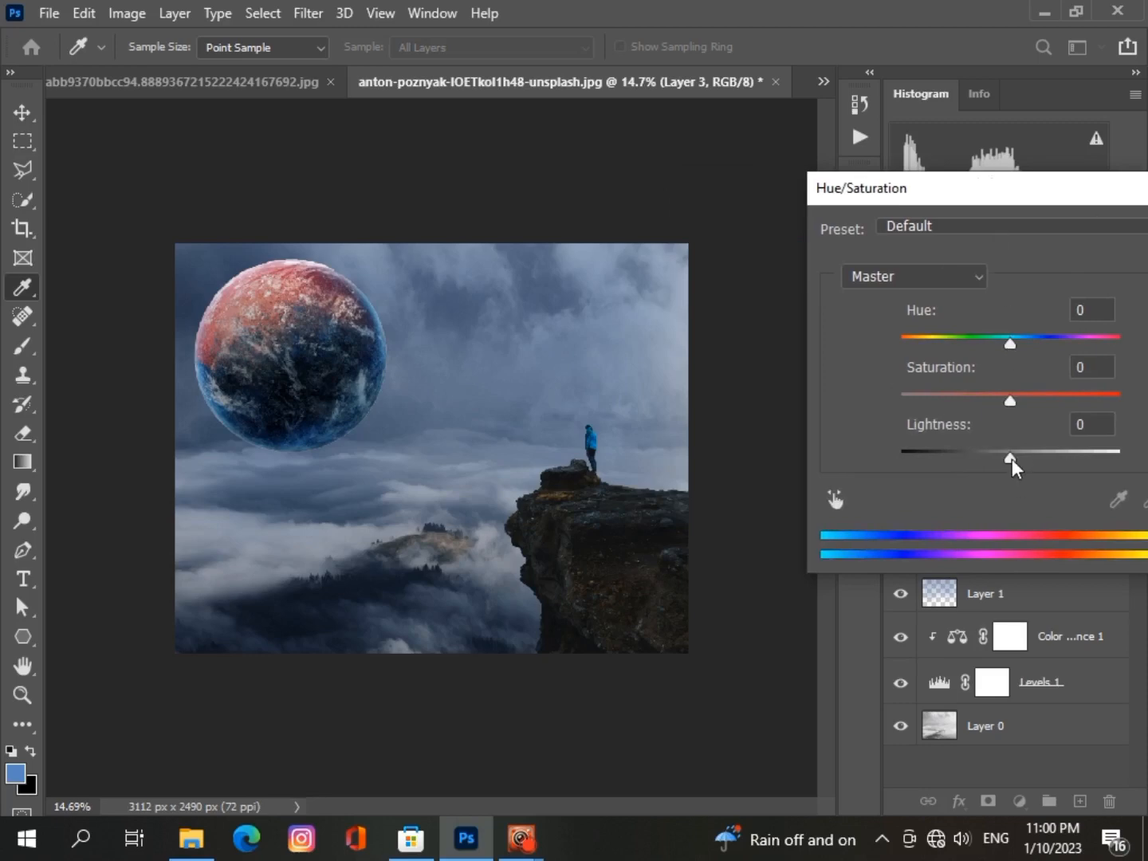
drag(1011, 459, 993, 462)
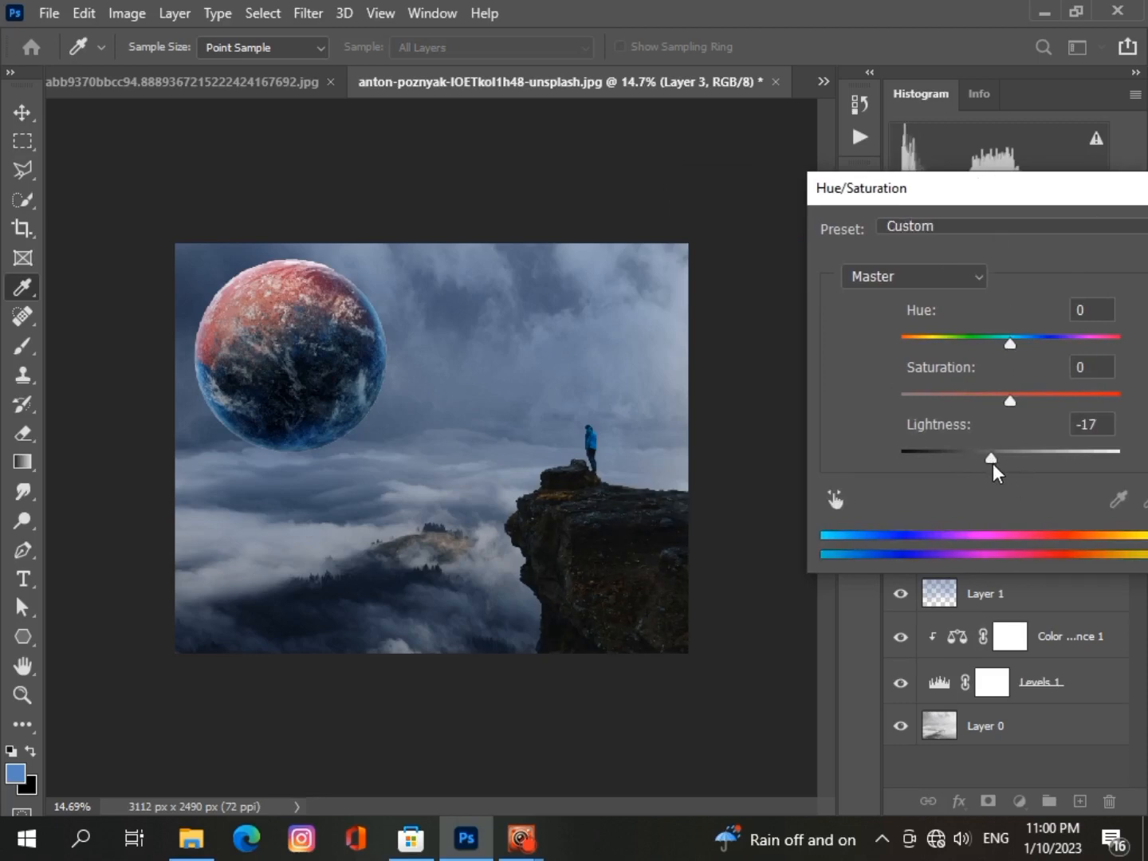
key(Down)
key(Down)
key(Up)
key(Up)
drag(1009, 399, 1043, 398)
drag(986, 460, 989, 458)
mouse_move(1008, 339)
mouse_down()
mouse_move(1040, 341)
mouse_move(998, 345)
mouse_up()
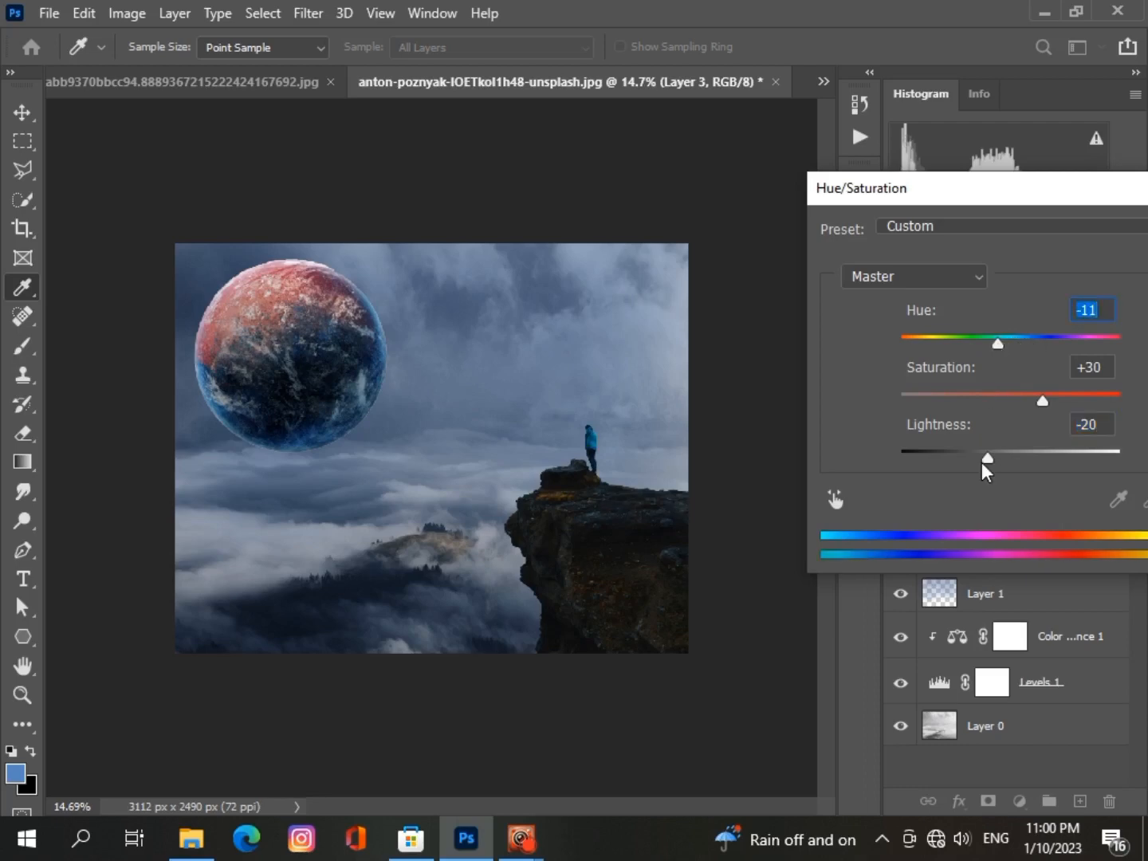
drag(981, 461, 979, 462)
drag(950, 194, 734, 193)
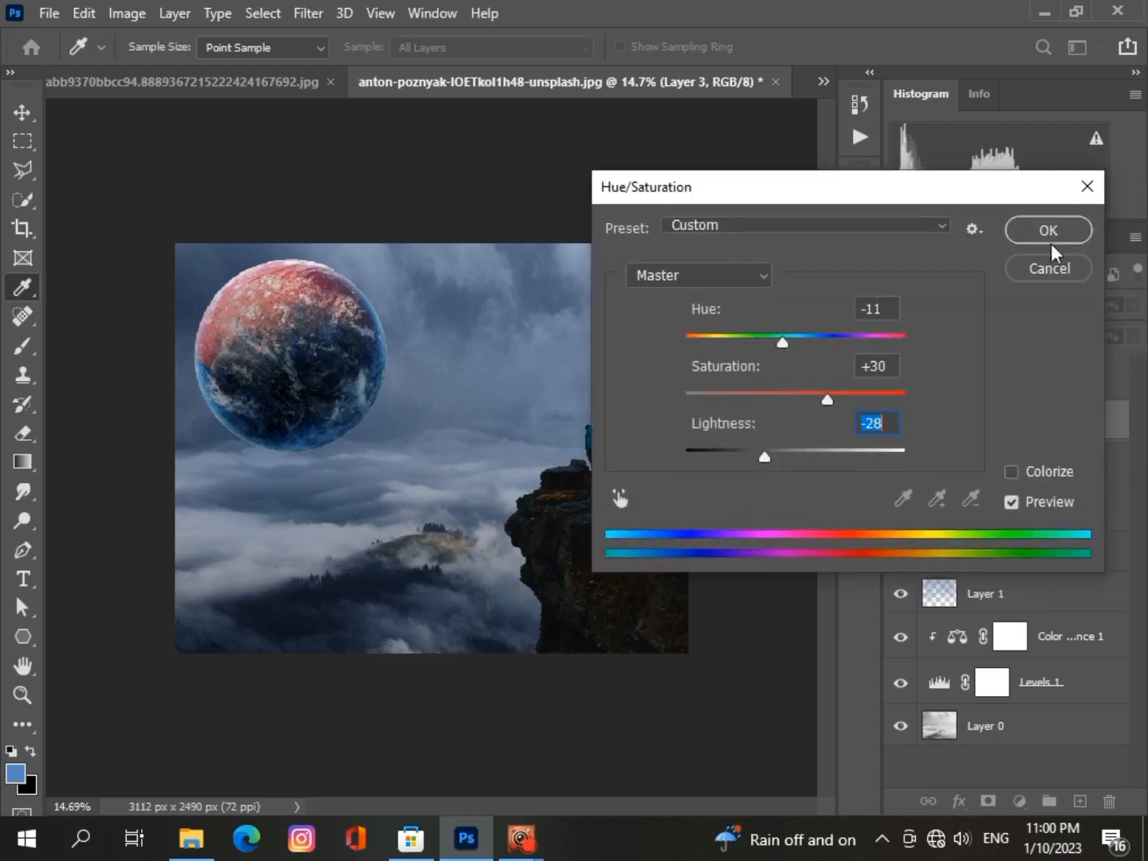
click(1048, 240)
key(v)
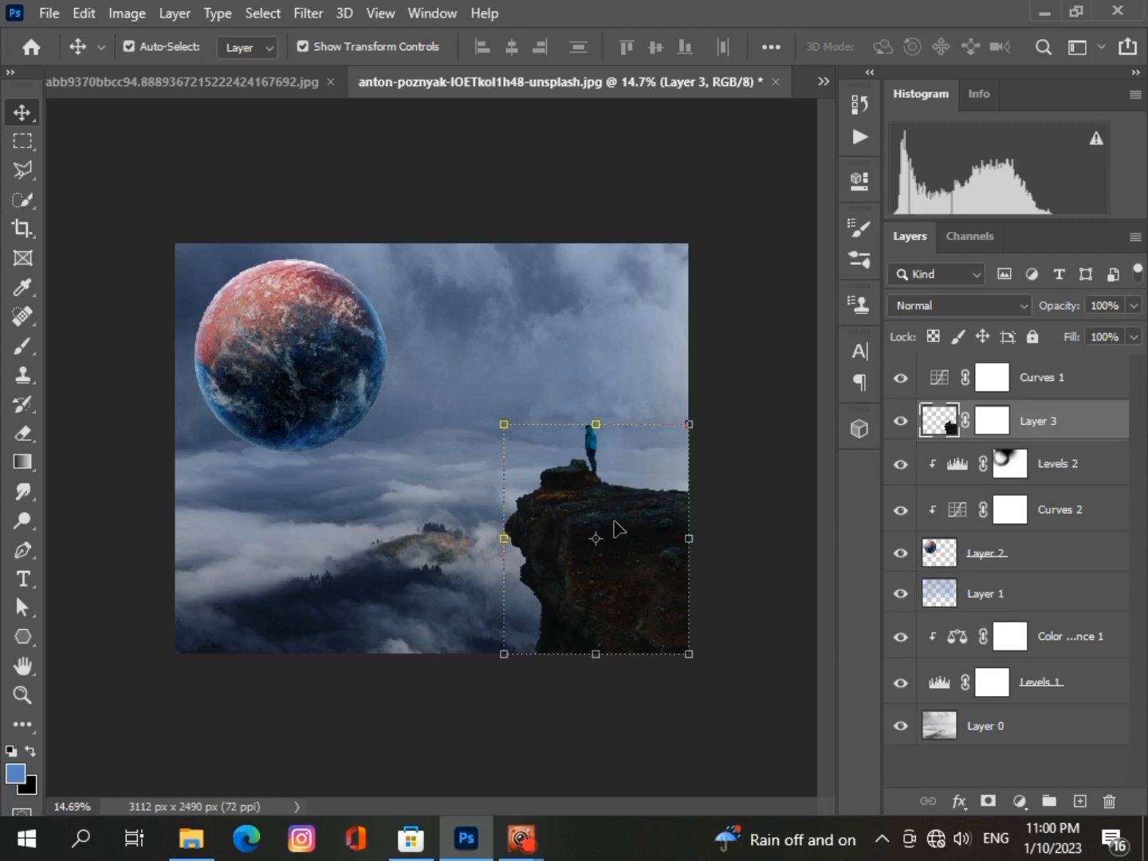
click(739, 440)
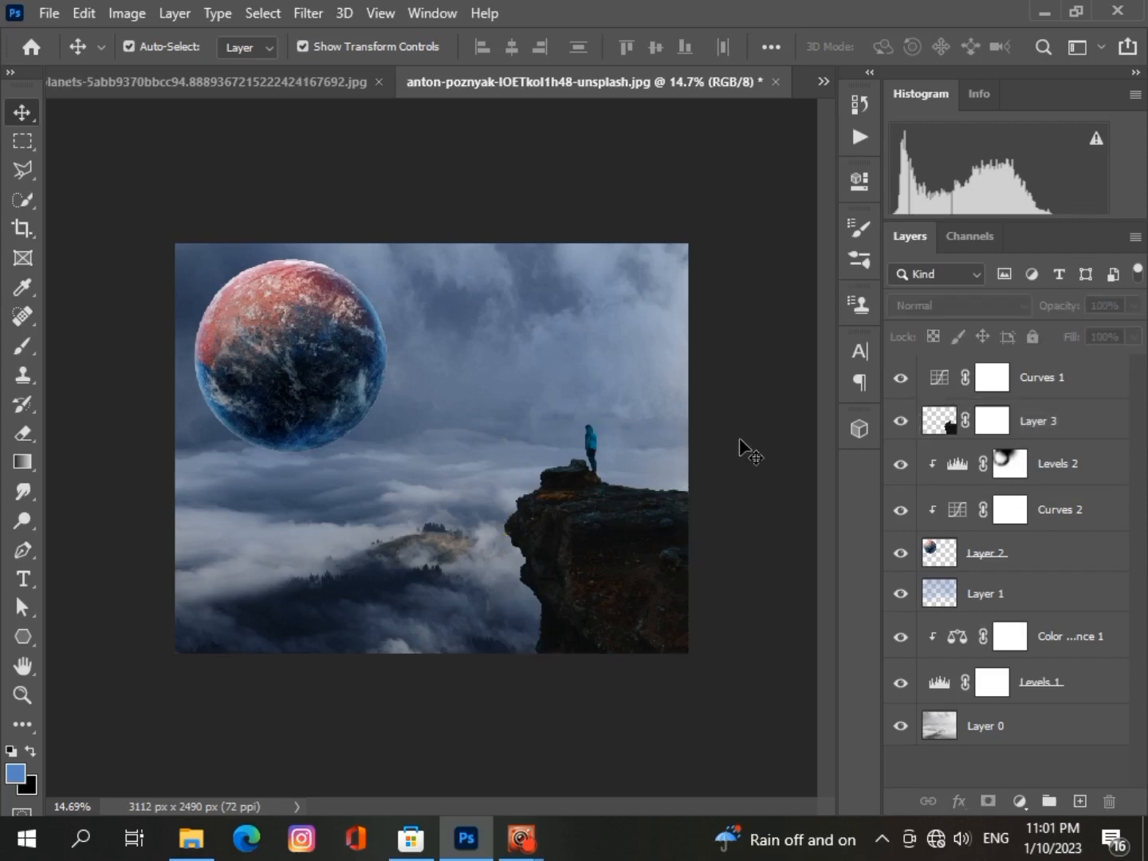
Add a Hue/Saturation adjustment layer directly above the cliff and figure on Layer 3
click(950, 429)
click(1016, 800)
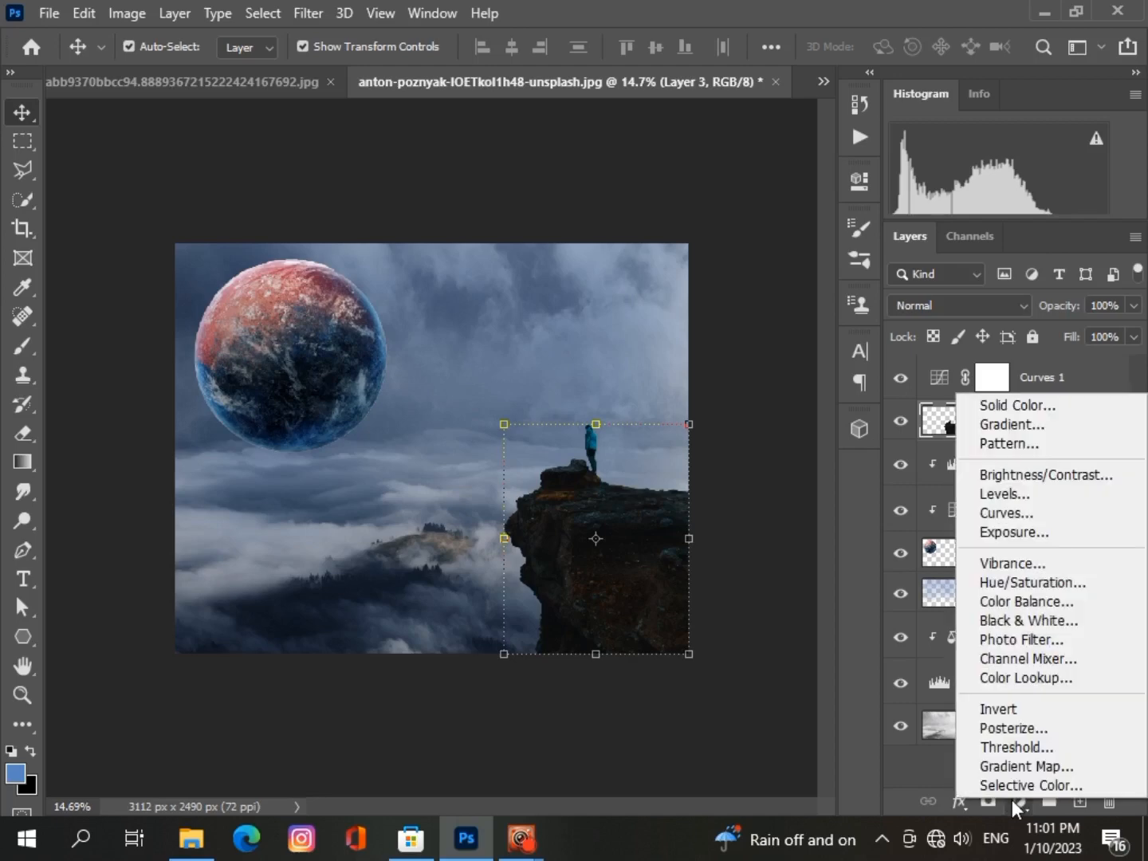
click(1023, 582)
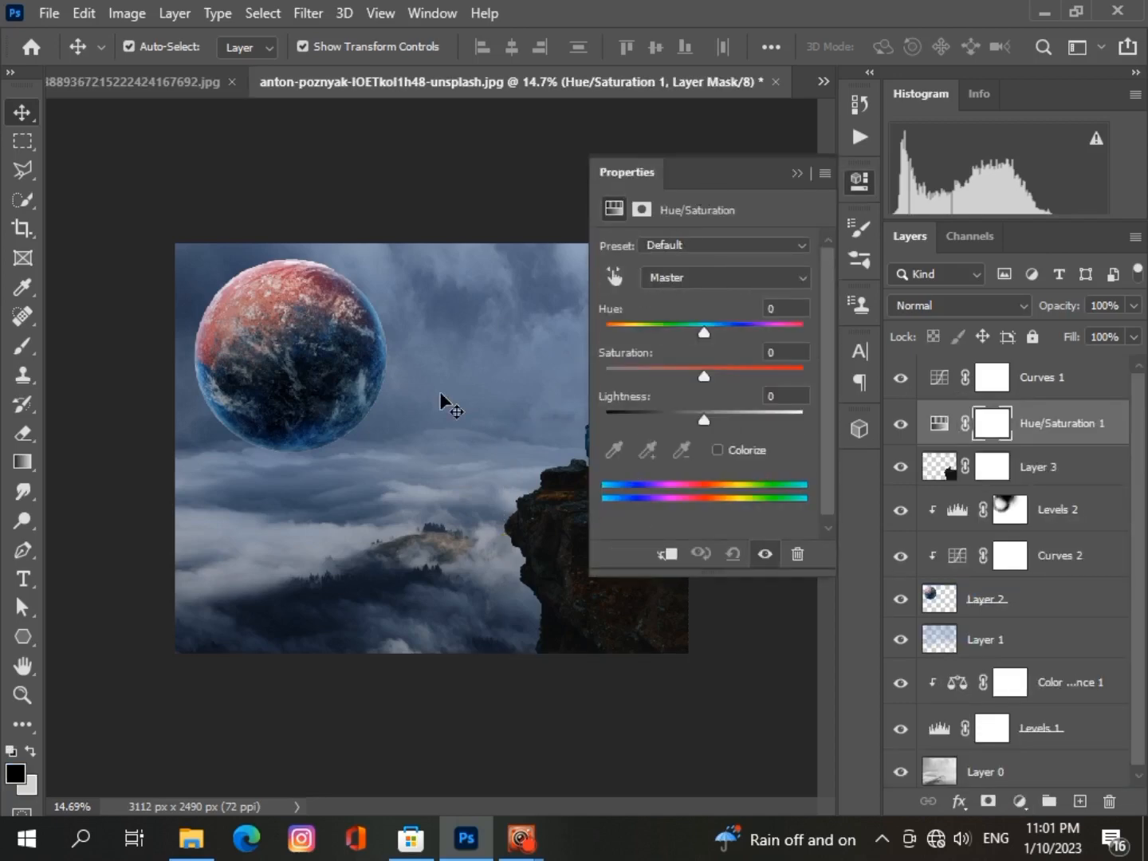
alt+scroll(443, 398, down, 1)
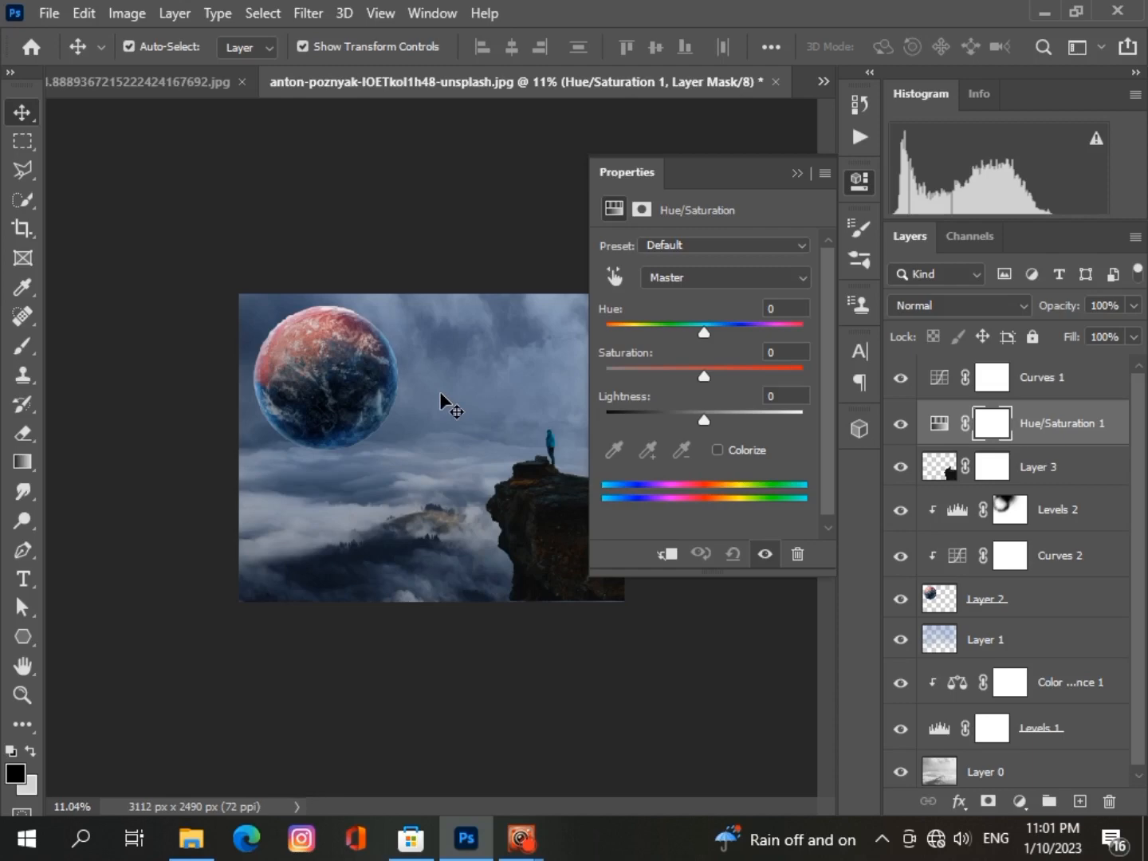
Target the Cyans range from the figure's jacket and set Hue -9, Saturation -6 and Lightness +5
click(613, 277)
alt+scroll(551, 430, up, 3)
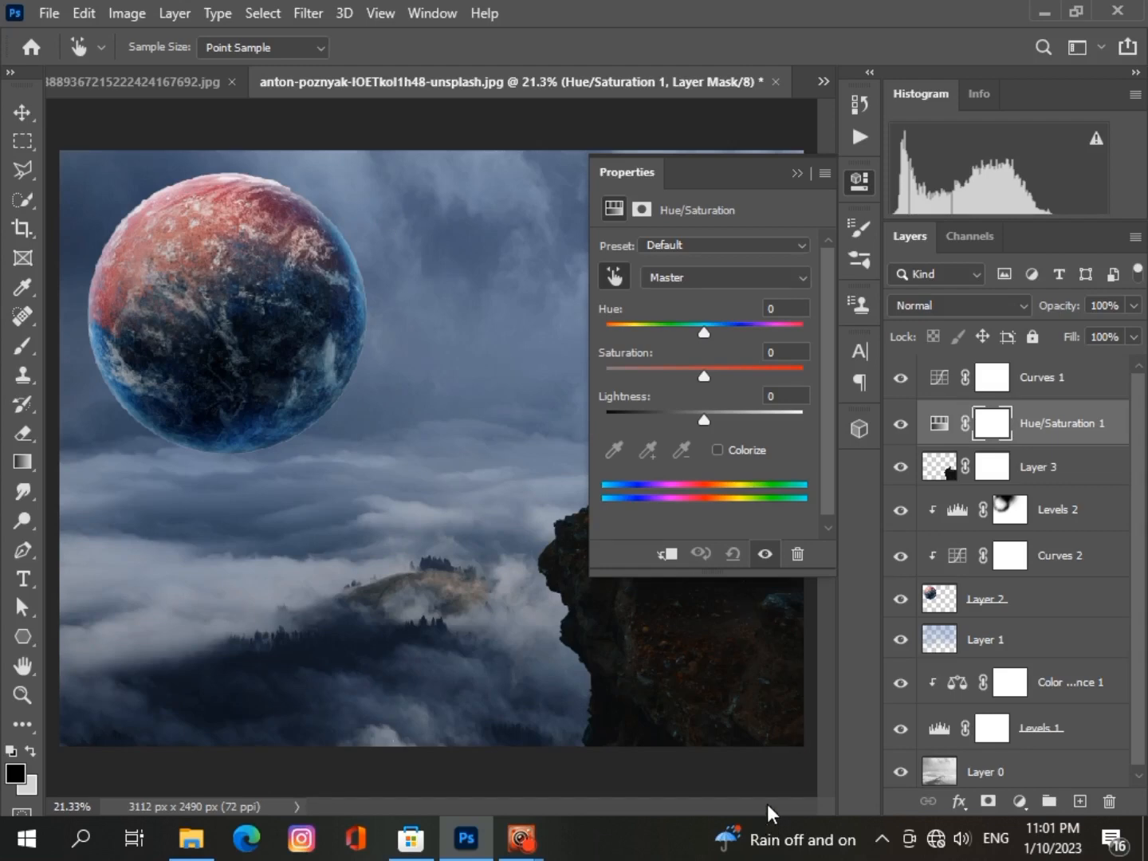
alt+scroll(231, 466, up, 1)
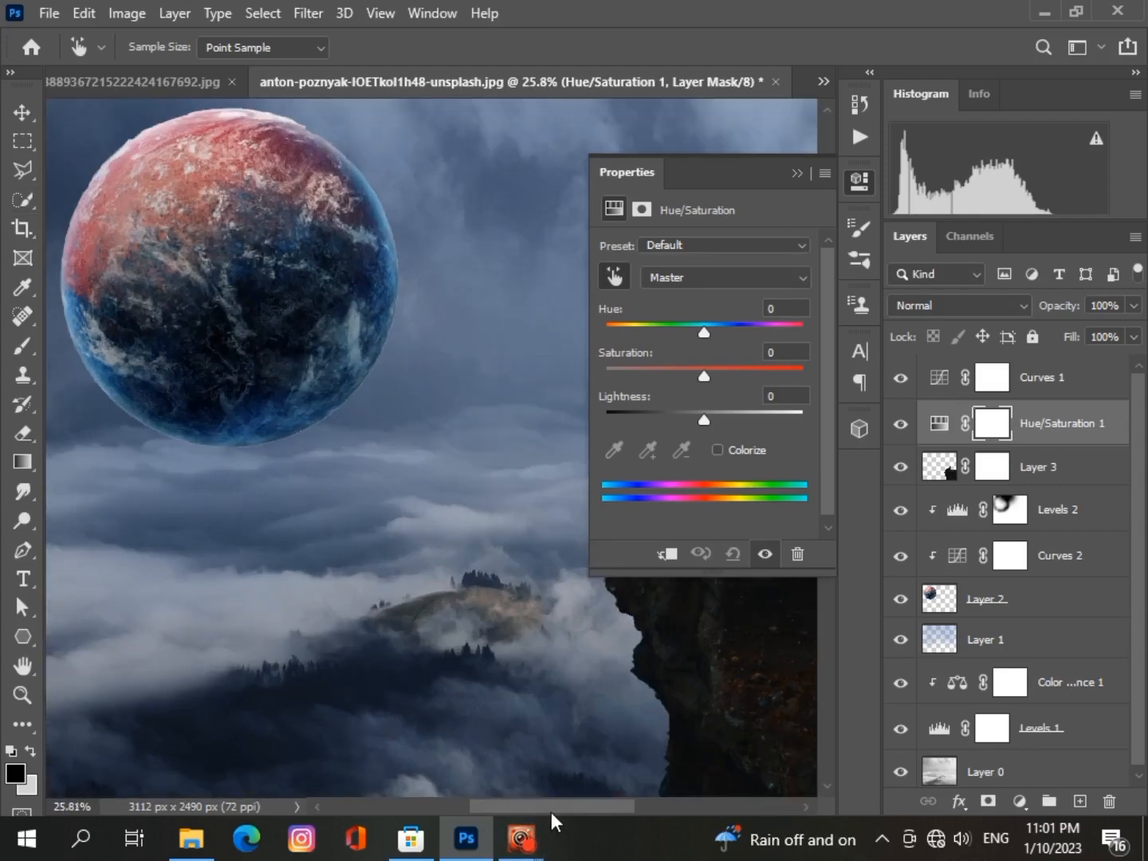
drag(550, 811, 627, 809)
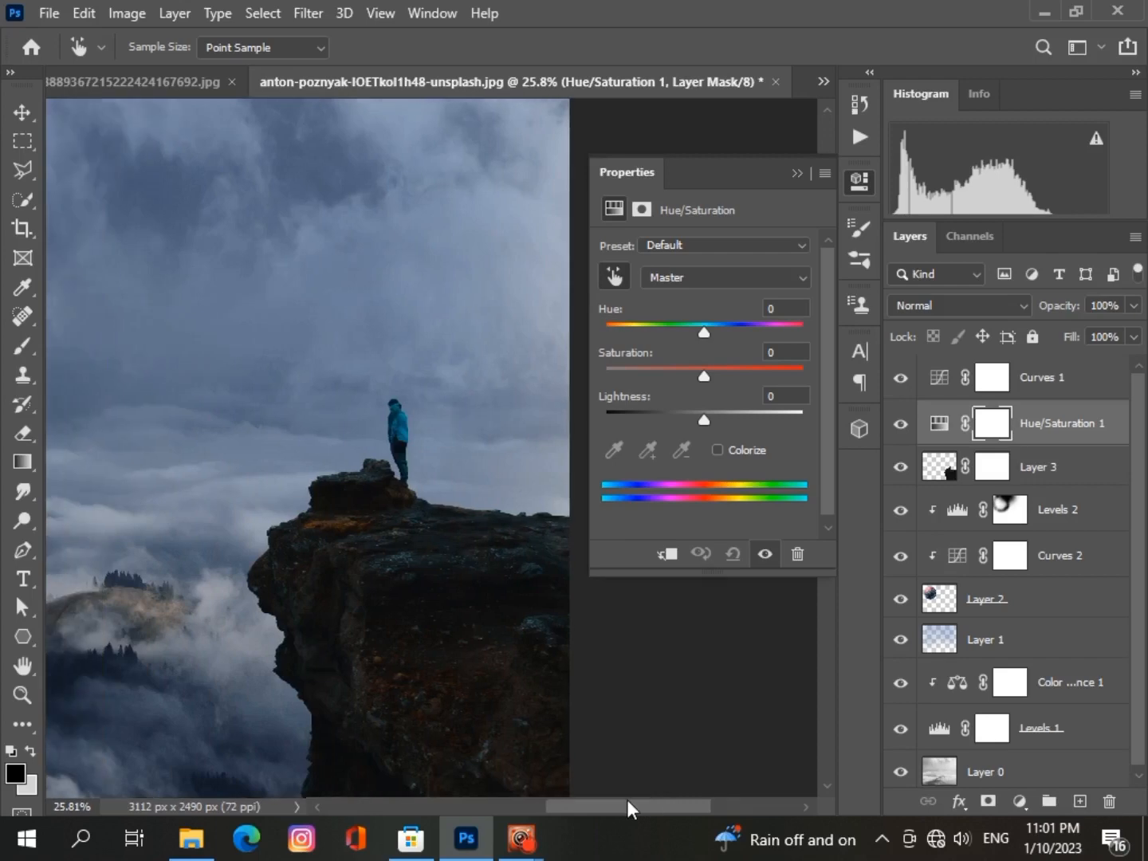
click(405, 427)
mouse_move(703, 419)
mouse_down()
mouse_move(763, 417)
mouse_move(708, 431)
mouse_up()
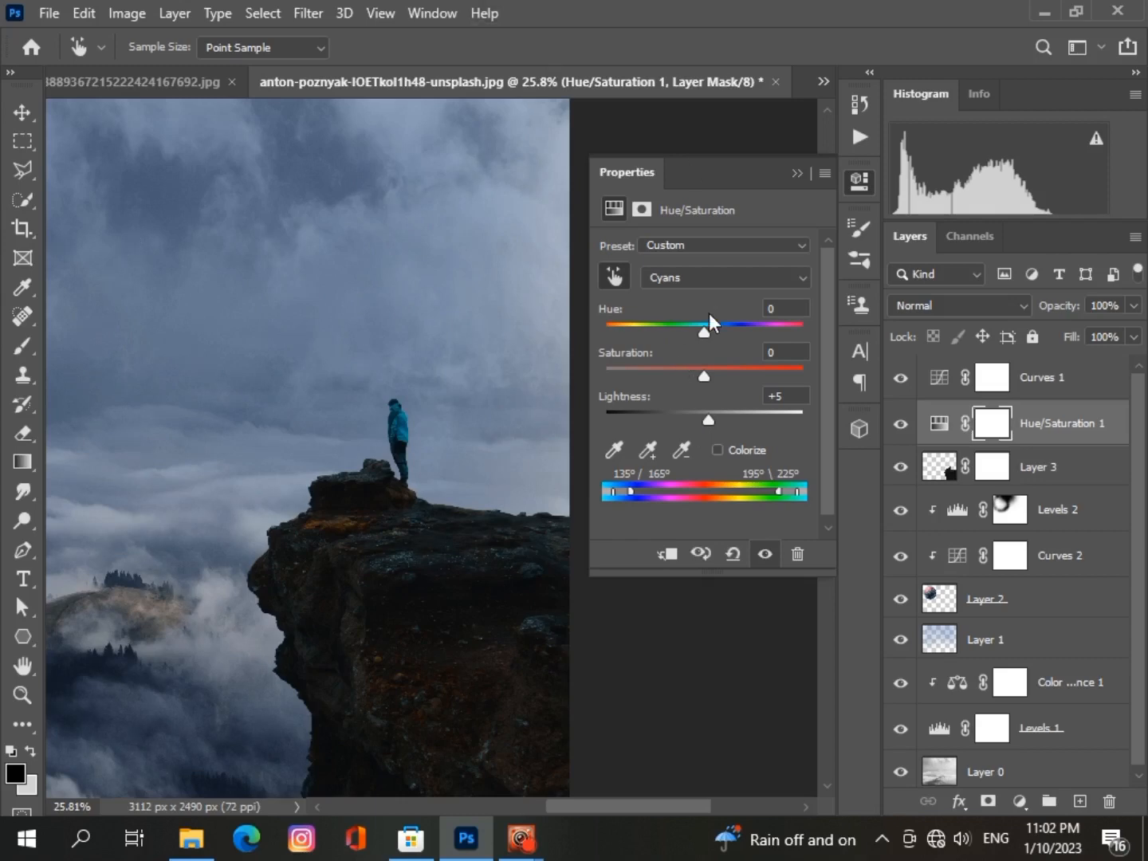
drag(703, 332, 699, 376)
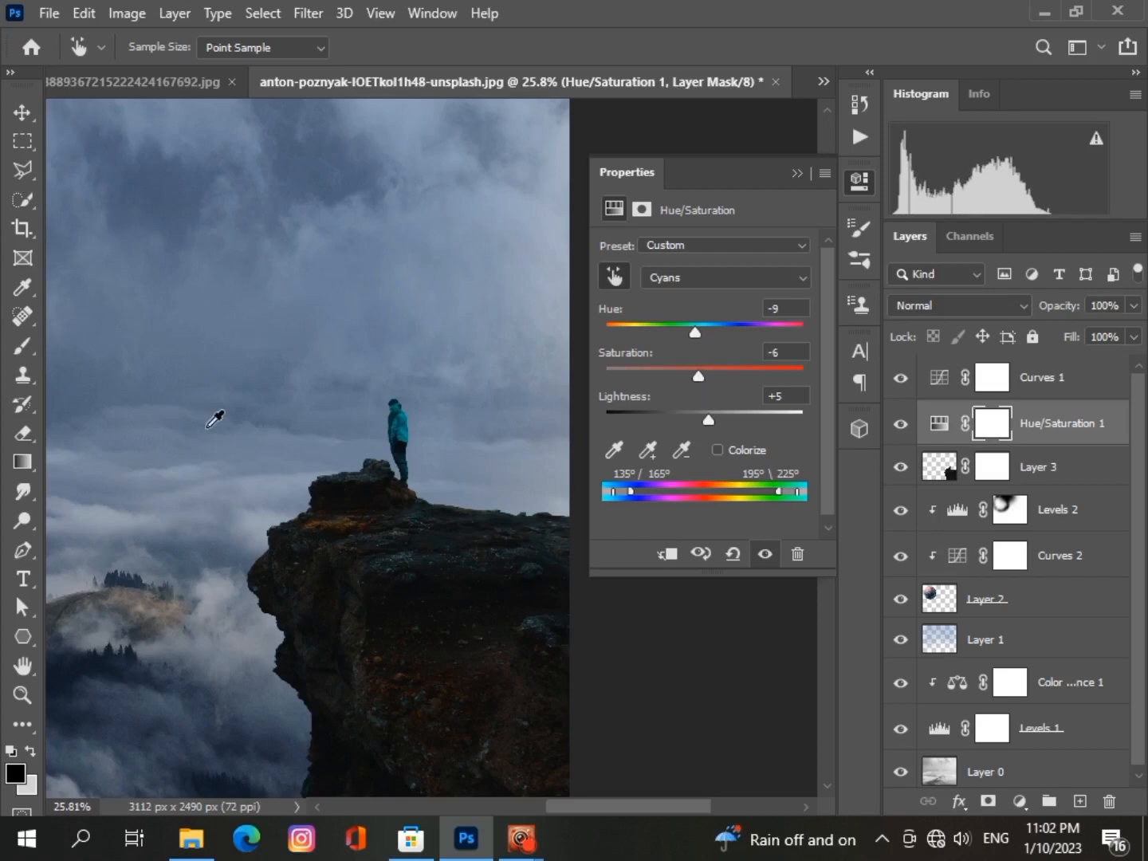
click(23, 111)
scroll(223, 299, down, 5)
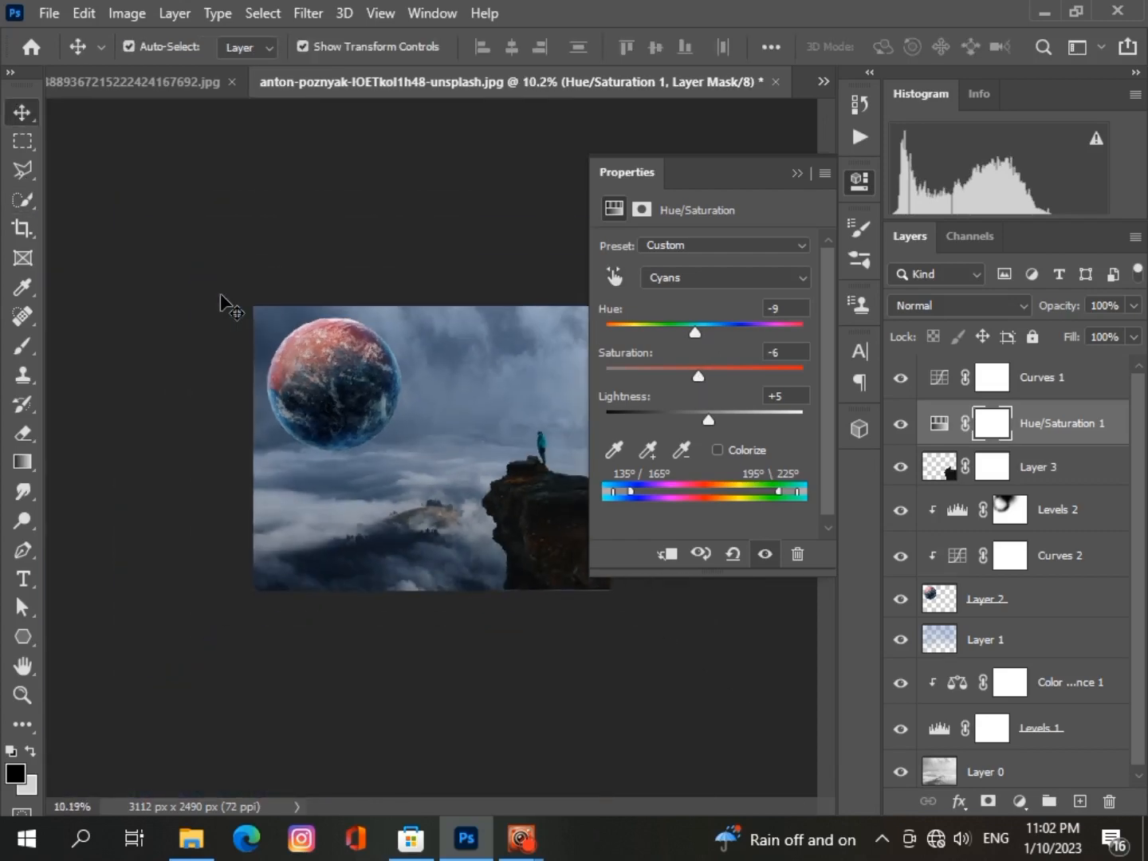
scroll(223, 301, up, 1)
click(797, 174)
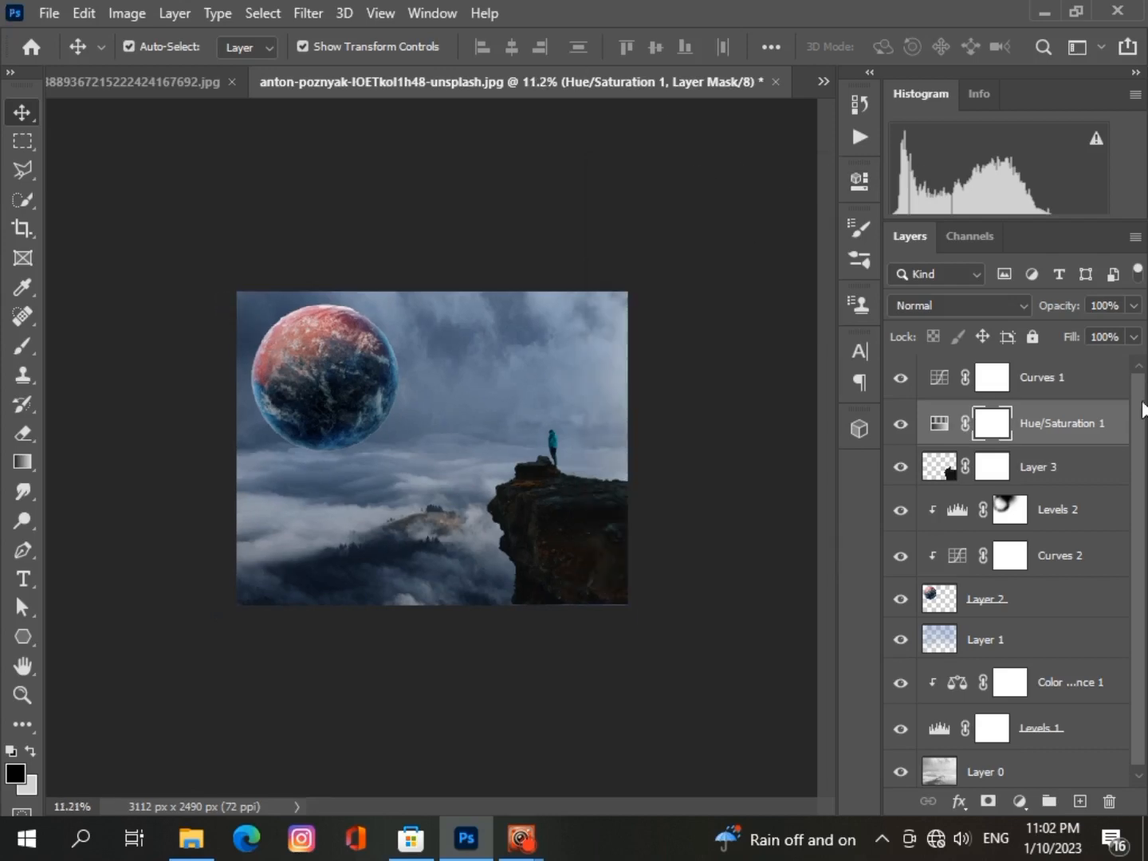
Apply an Inner Shadow layer style to the cliff and figure on Layer 3
click(1101, 481)
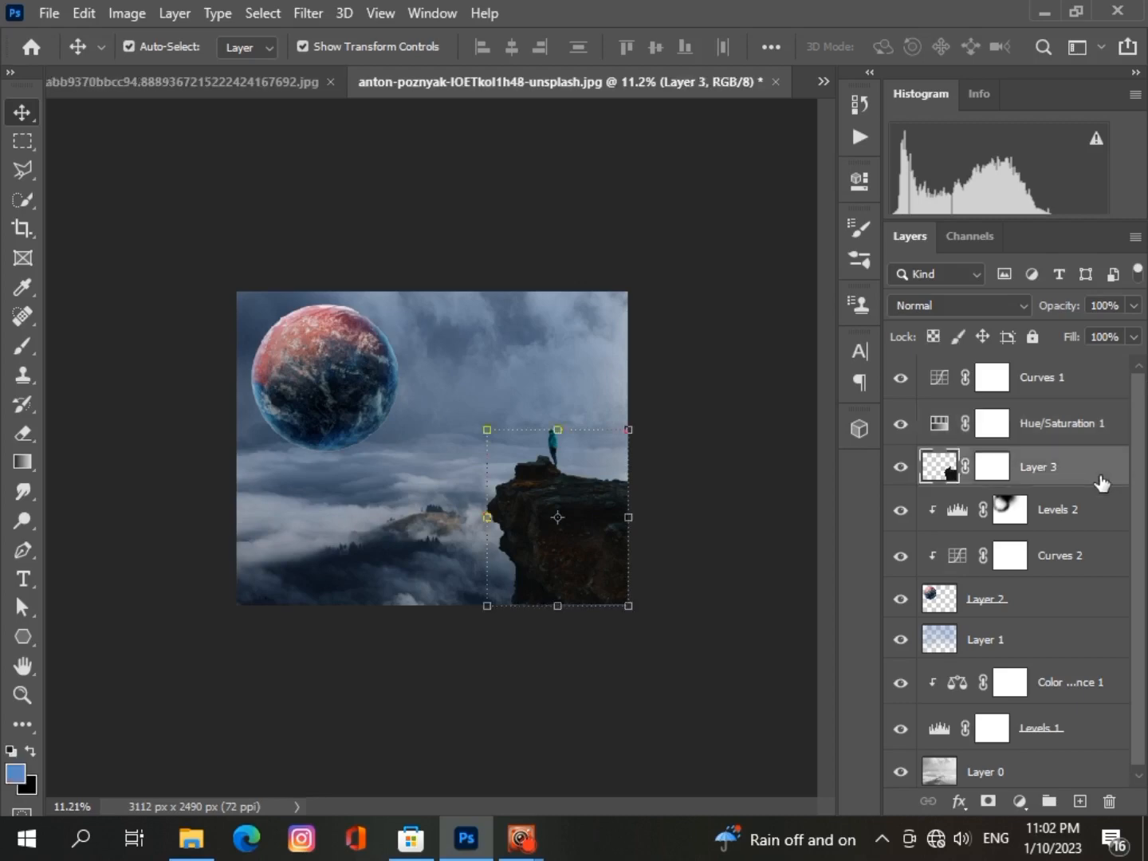
double_click(1101, 481)
drag(661, 36, 1131, 118)
click(771, 341)
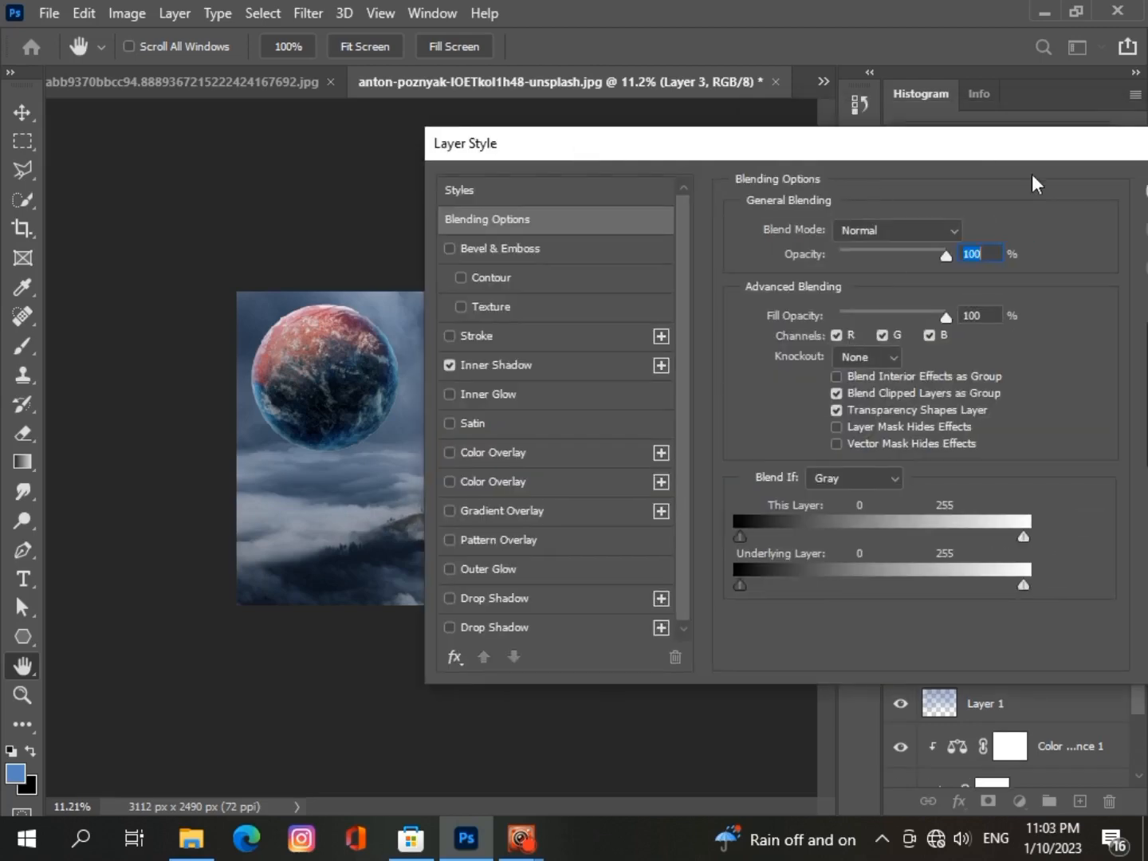
key(Return)
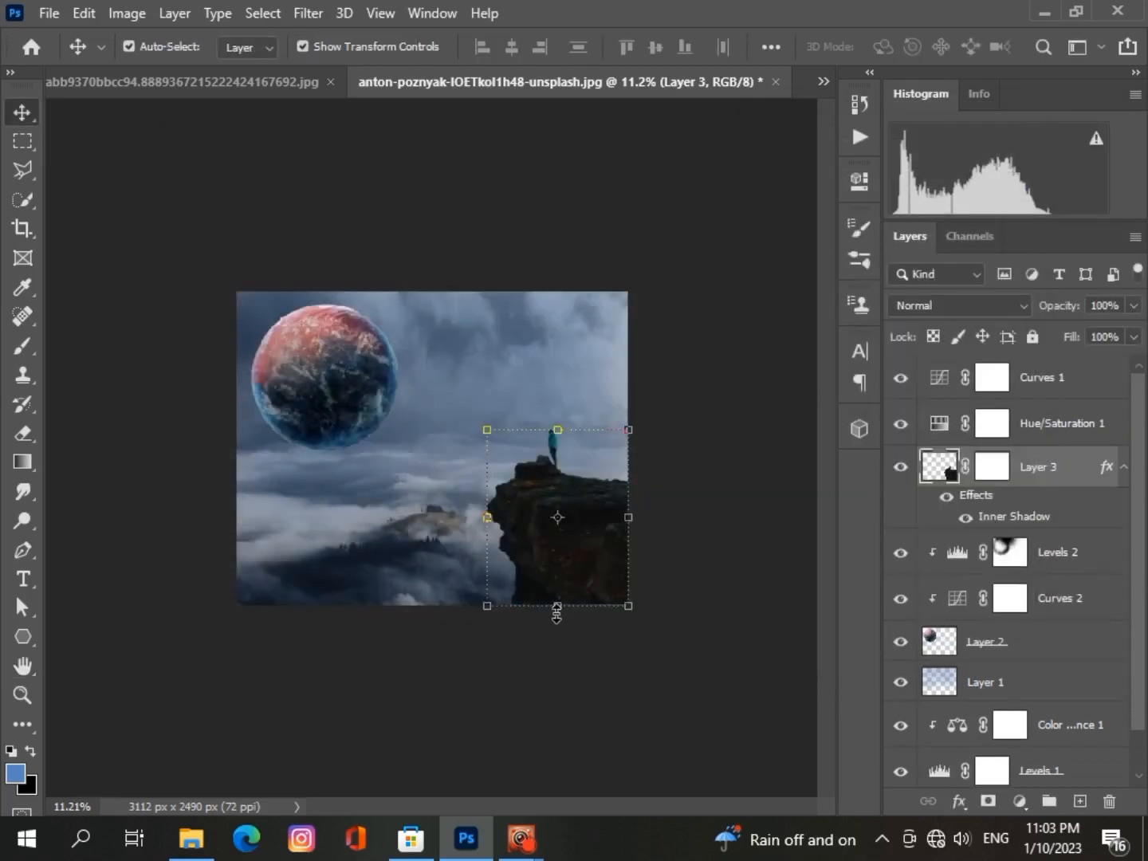
Stretch the cliff and figure layer slightly downward past the canvas's lower edge and deselect it
mouse_move(556, 606)
mouse_down()
mouse_move(559, 626)
mouse_move(559, 610)
mouse_up()
key(Return)
click(422, 617)
scroll(419, 609, up, 5)
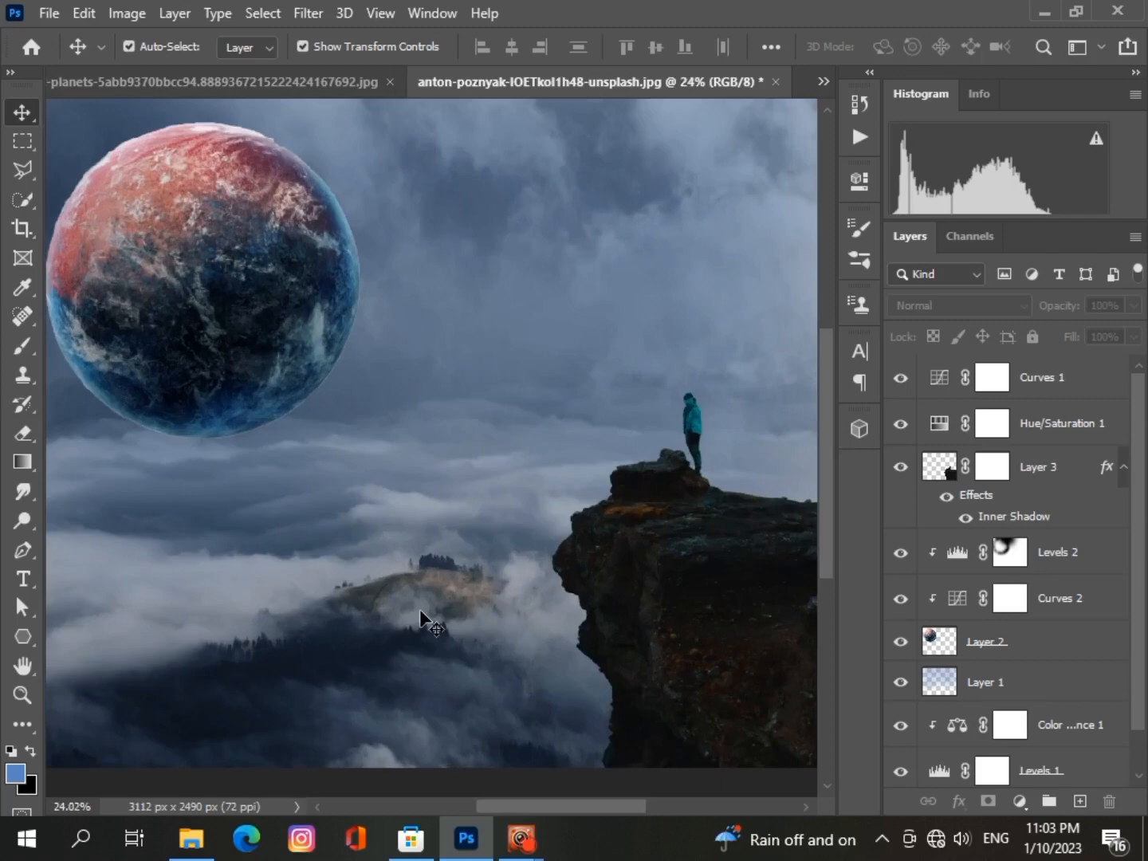
scroll(419, 618, down, 2)
scroll(419, 610, down, 3)
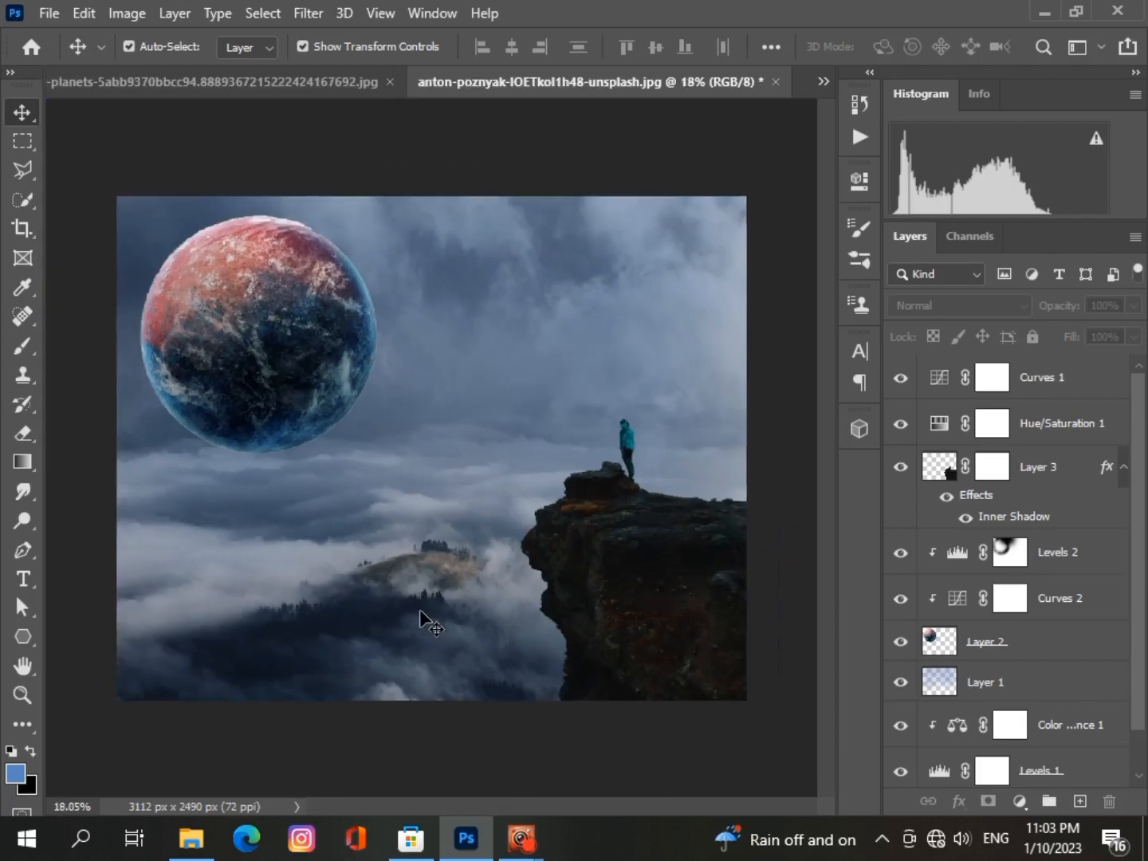
scroll(420, 608, up, 1)
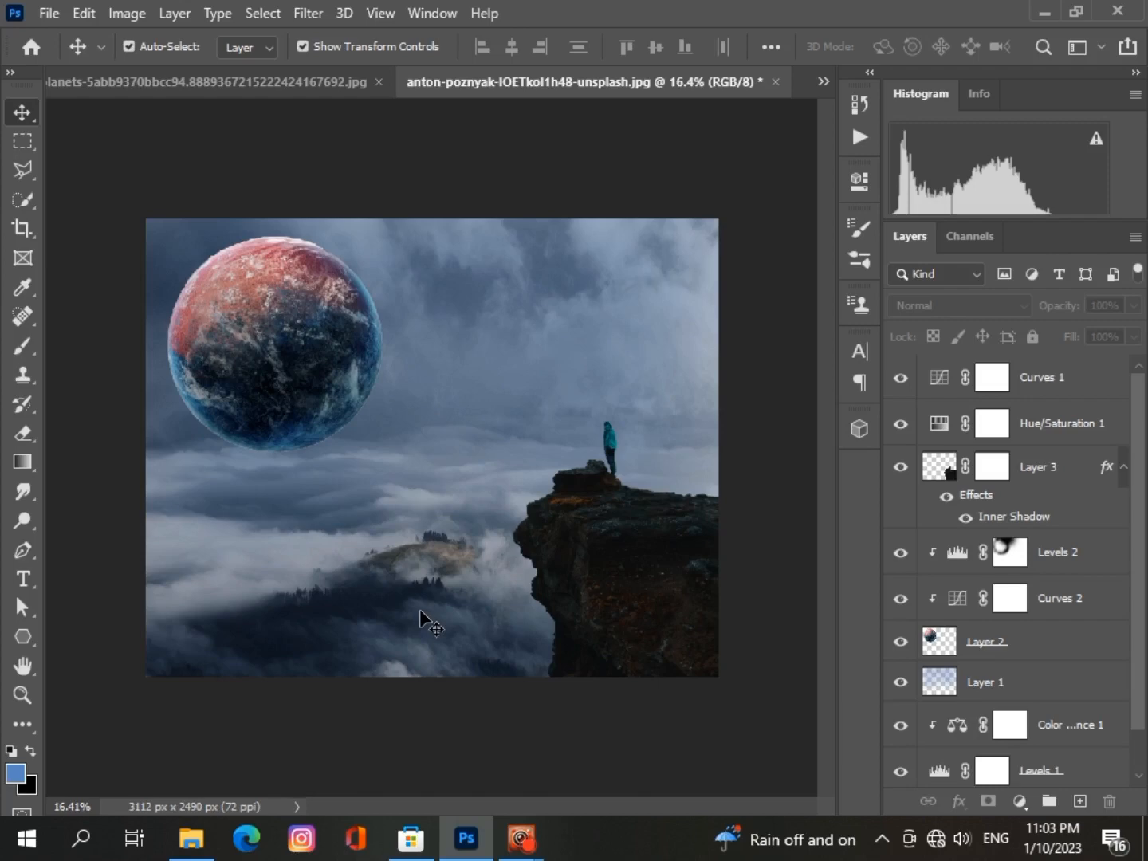
Preview other blend modes on the blue gradient of Layer 1 and keep Multiply
click(410, 393)
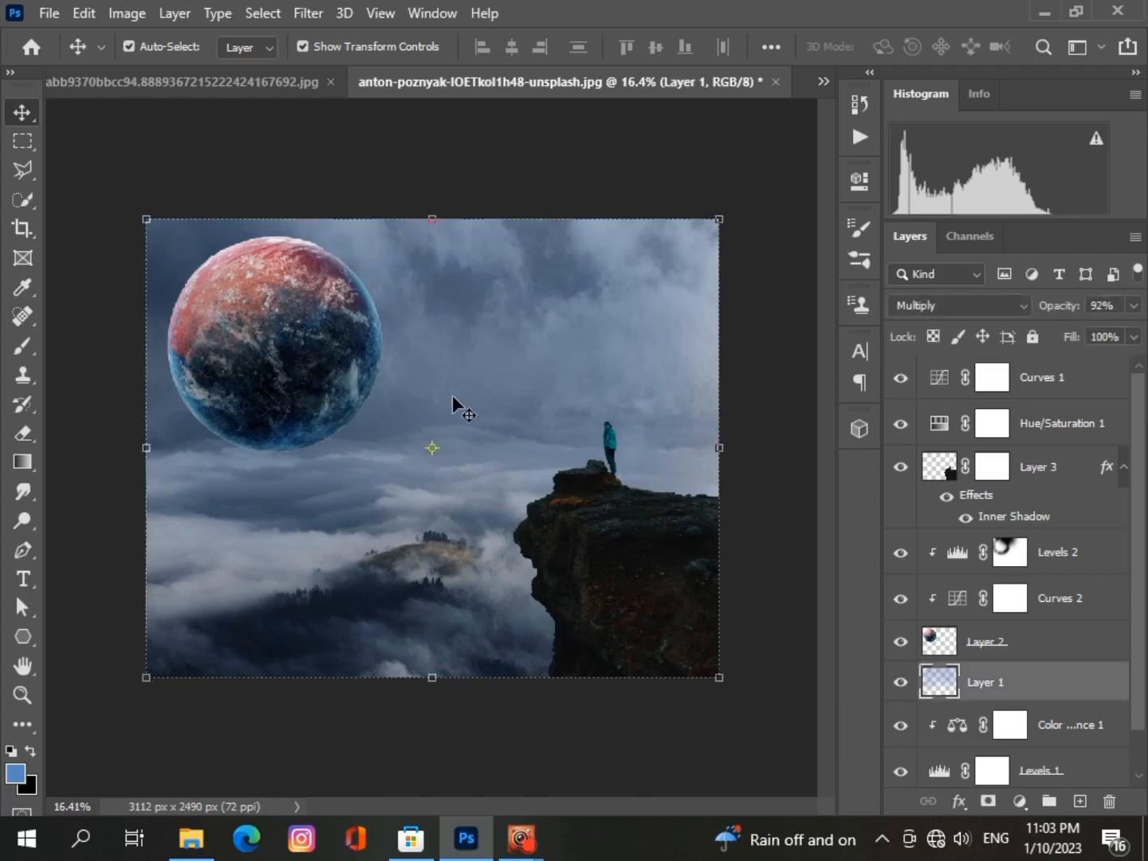
click(1023, 305)
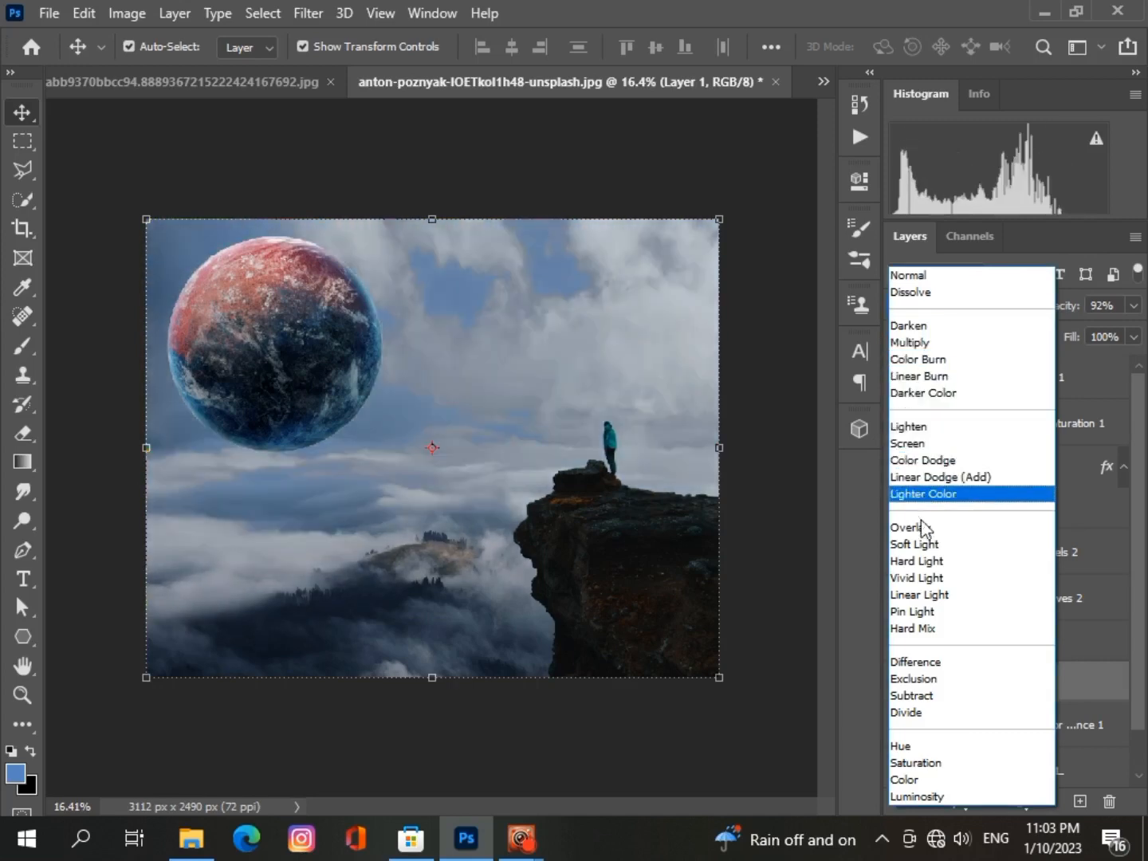
click(908, 343)
click(800, 607)
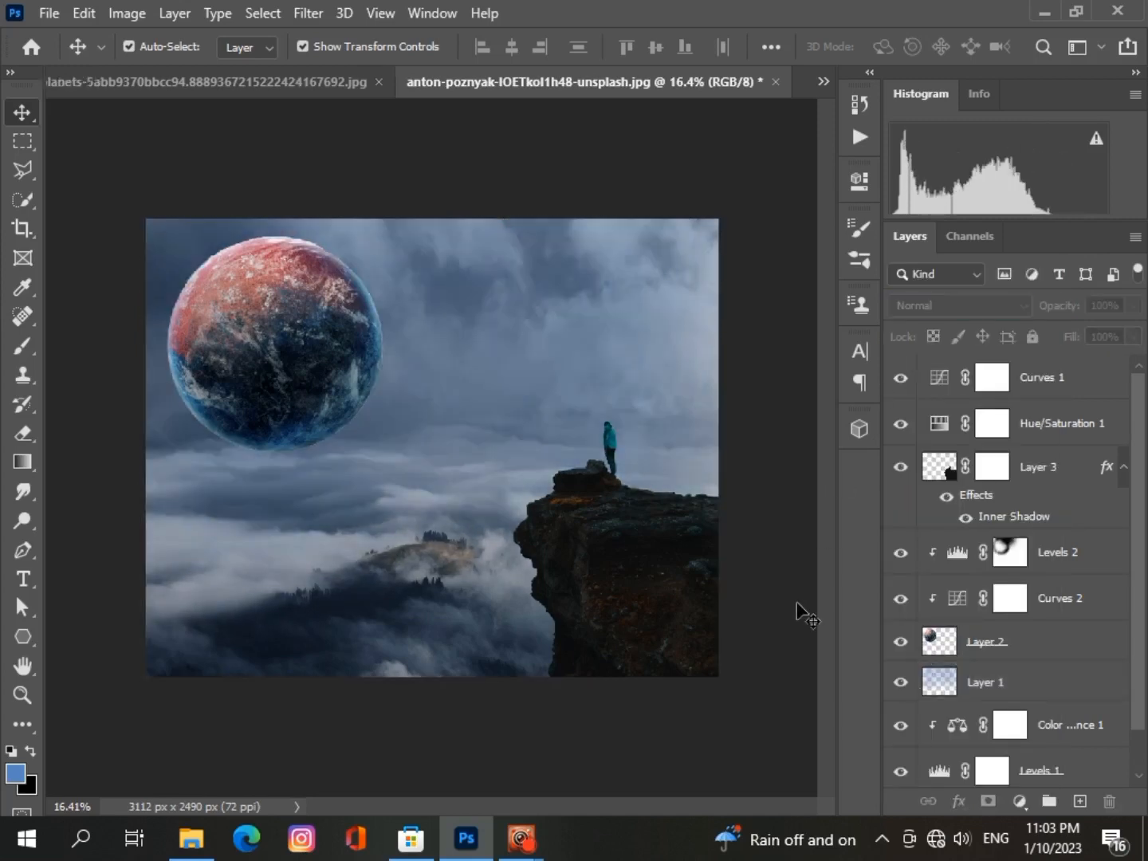
click(532, 547)
click(465, 572)
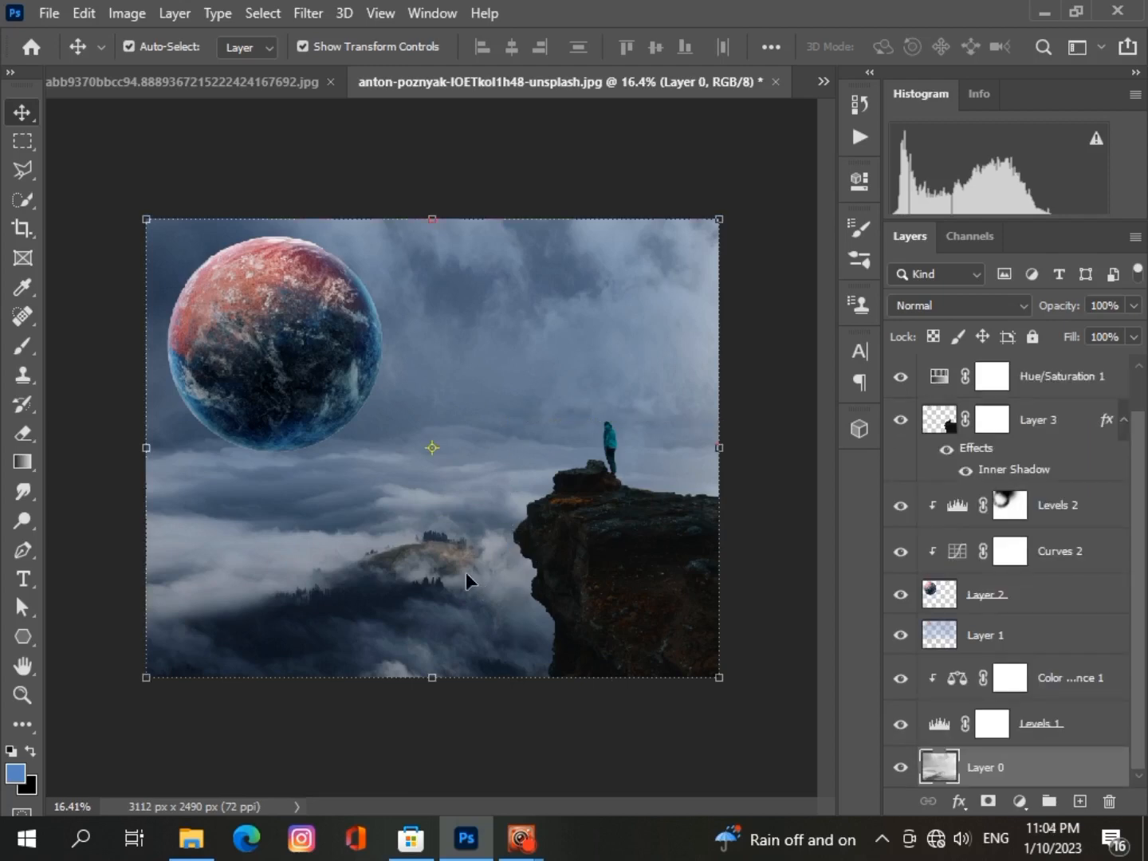
click(312, 402)
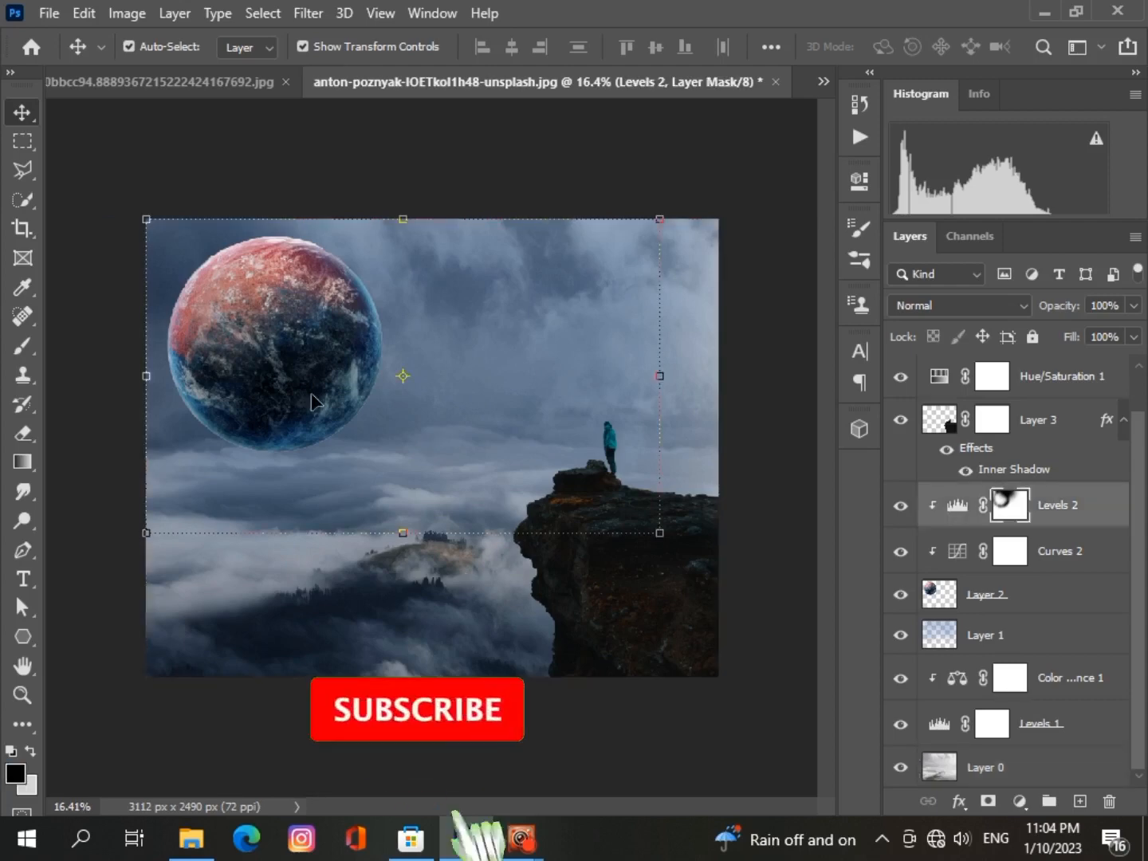
key(ctrl+minus)
key(ctrl+0)
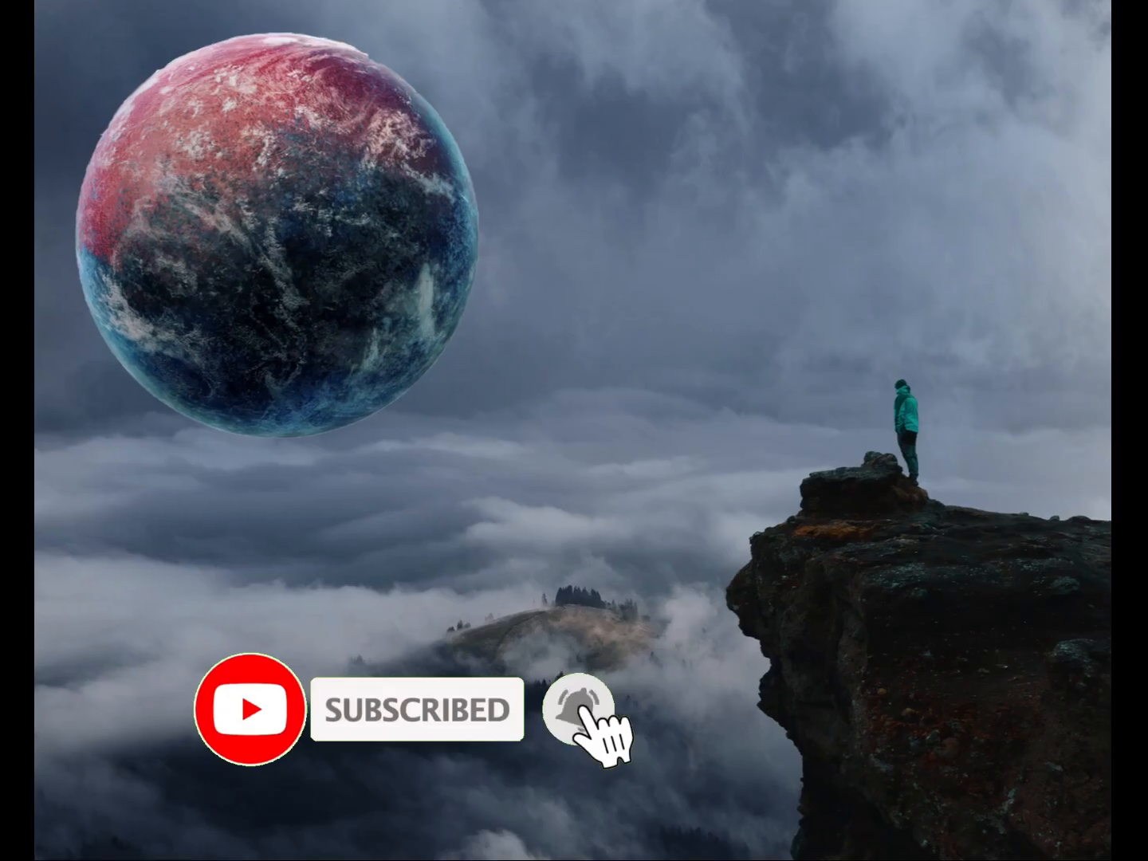